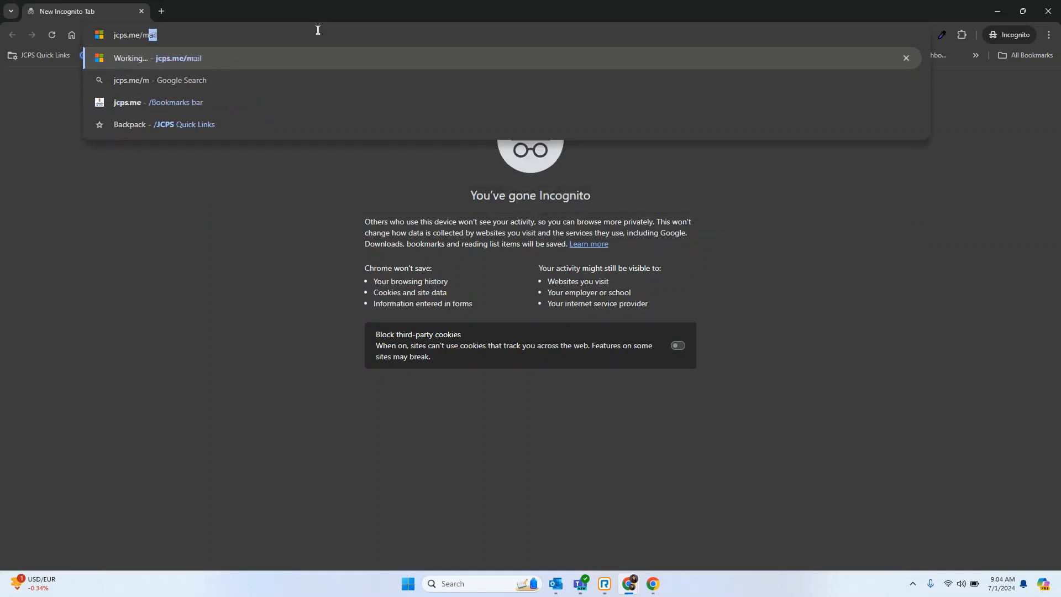
# Open jcps.me/mail and submit the account's e-mail address on the Microsoft sign-in page.
pyautogui.press('Return')
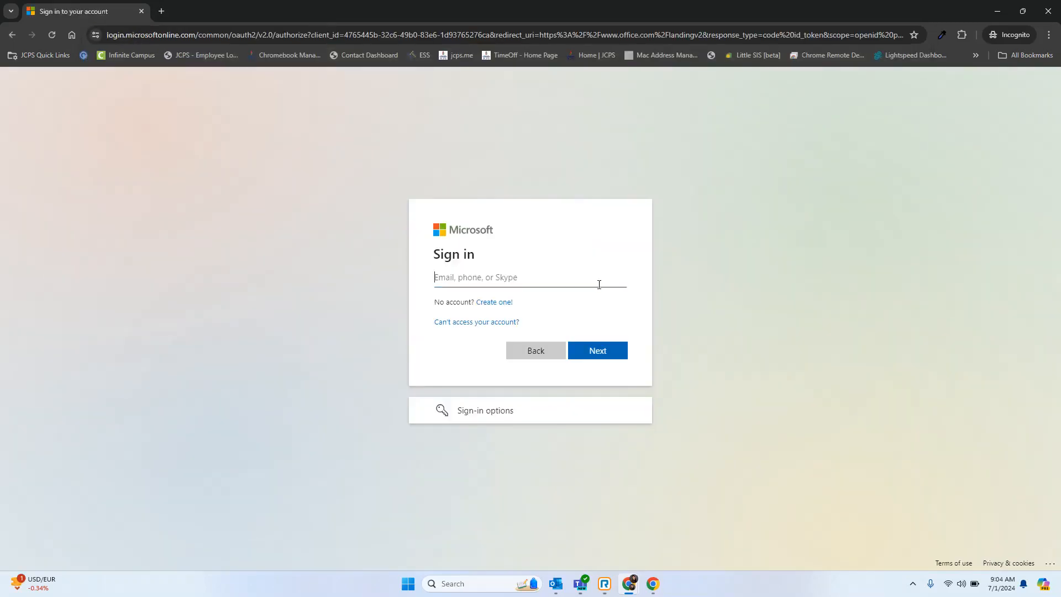
pyautogui.click(582, 281)
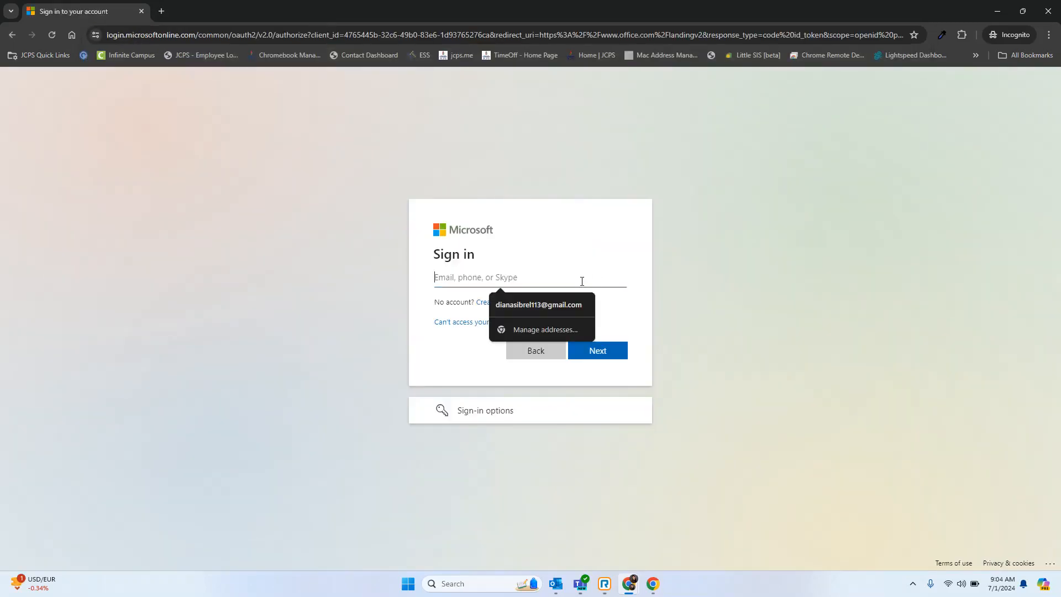
pyautogui.click(727, 224)
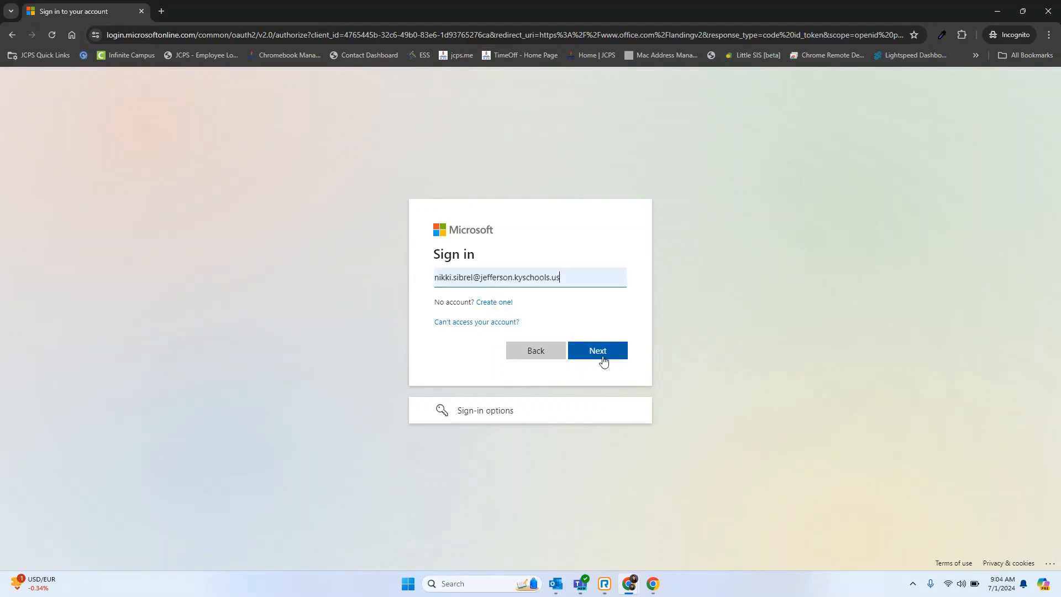
pyautogui.click(602, 354)
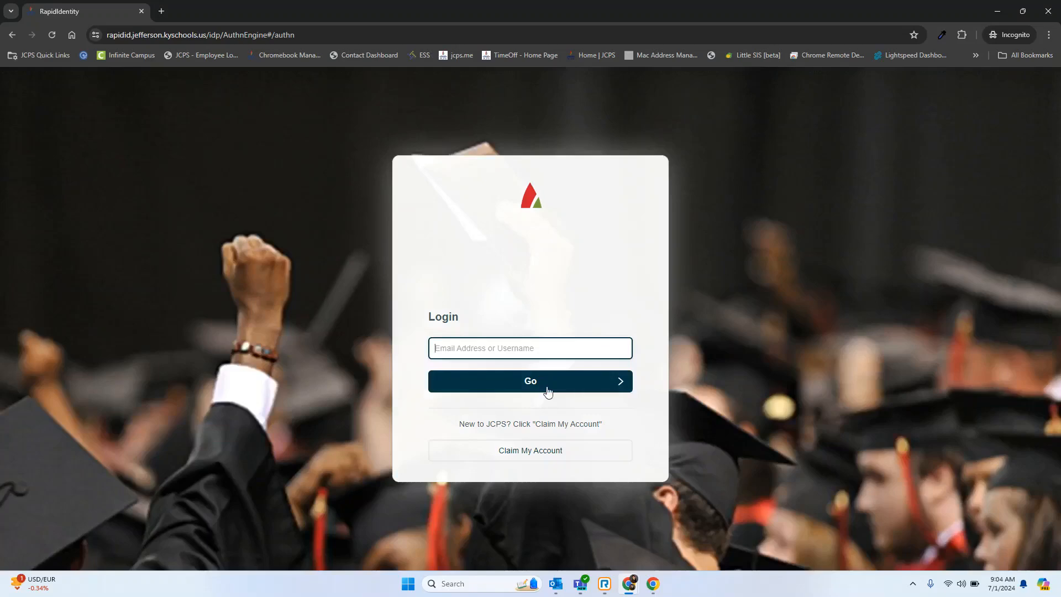
# Log in to the JCPS page with the account's username and password.
pyautogui.click(569, 348)
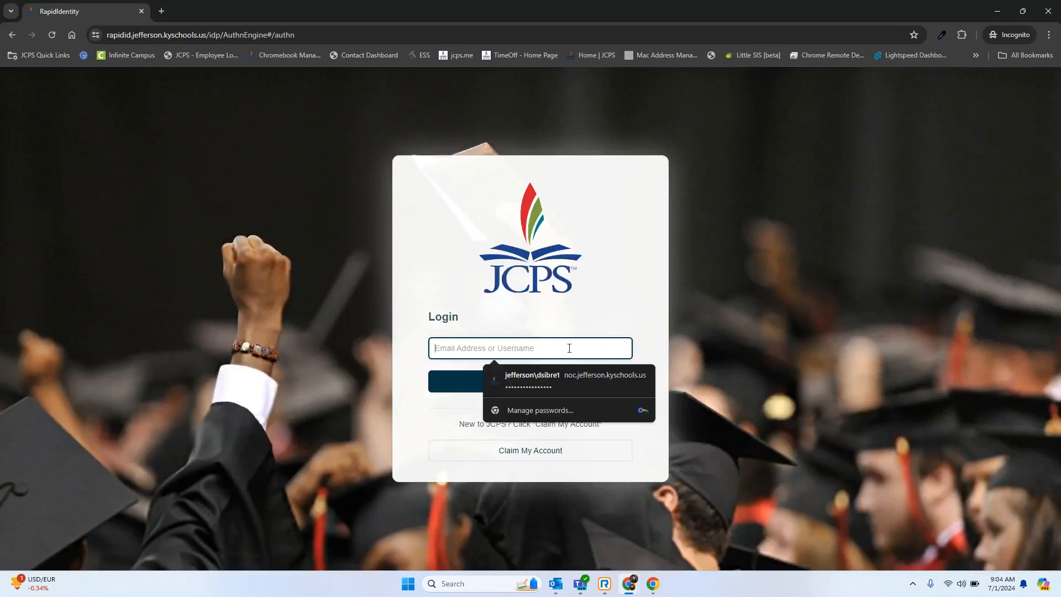
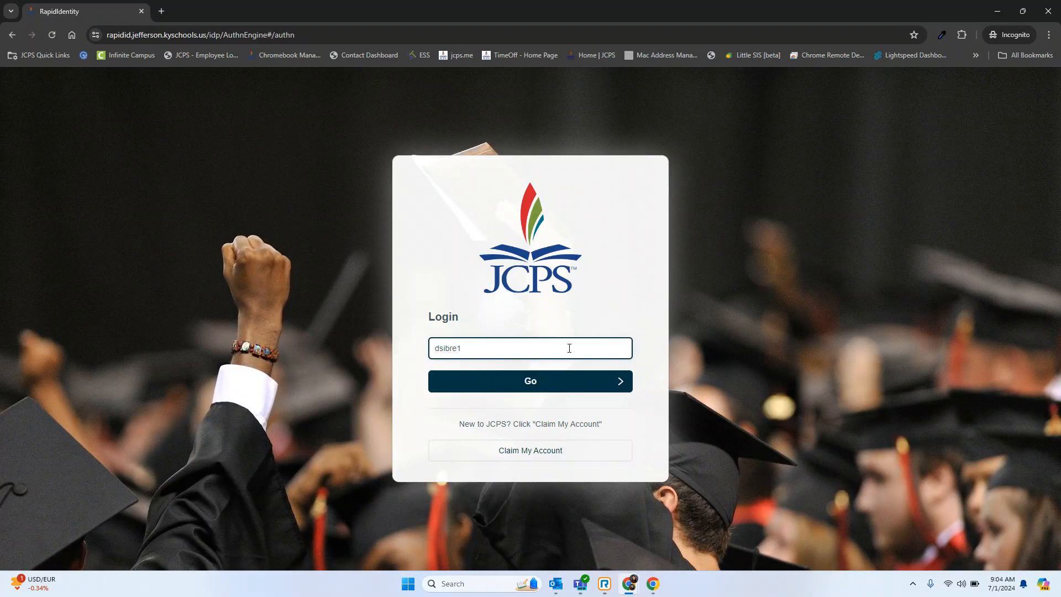
pyautogui.click(529, 381)
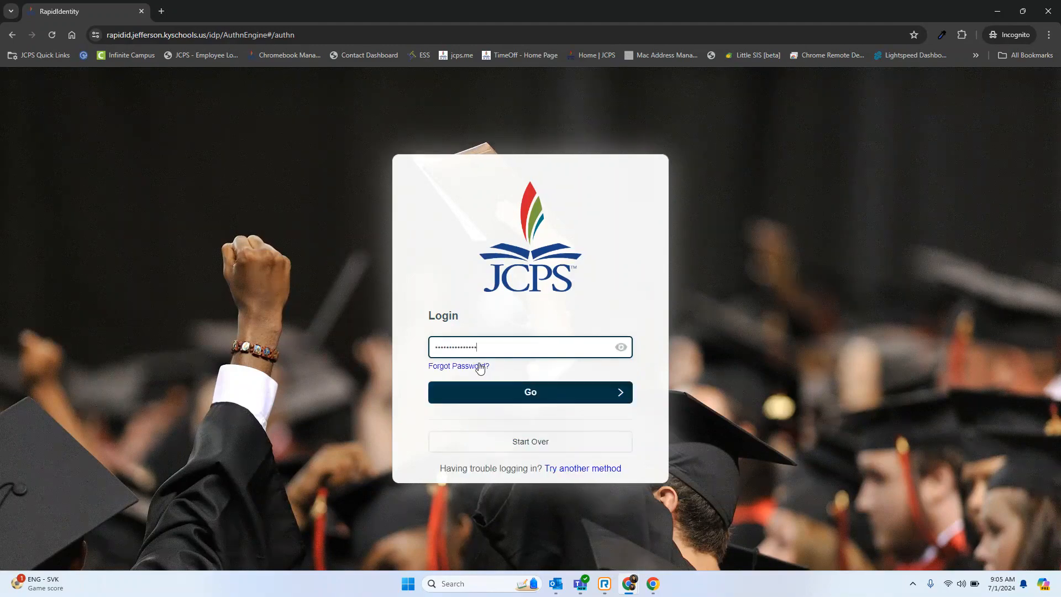
pyautogui.click(555, 394)
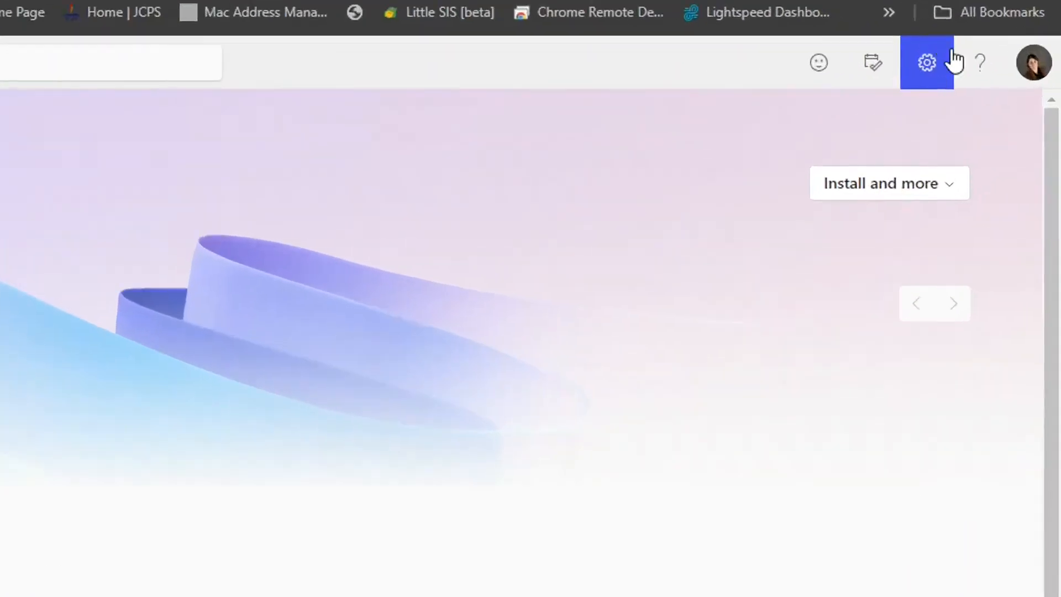
# Apply the rainbow-striped theme in the Microsoft 365 settings and toggle Dark Mode.
pyautogui.click(931, 74)
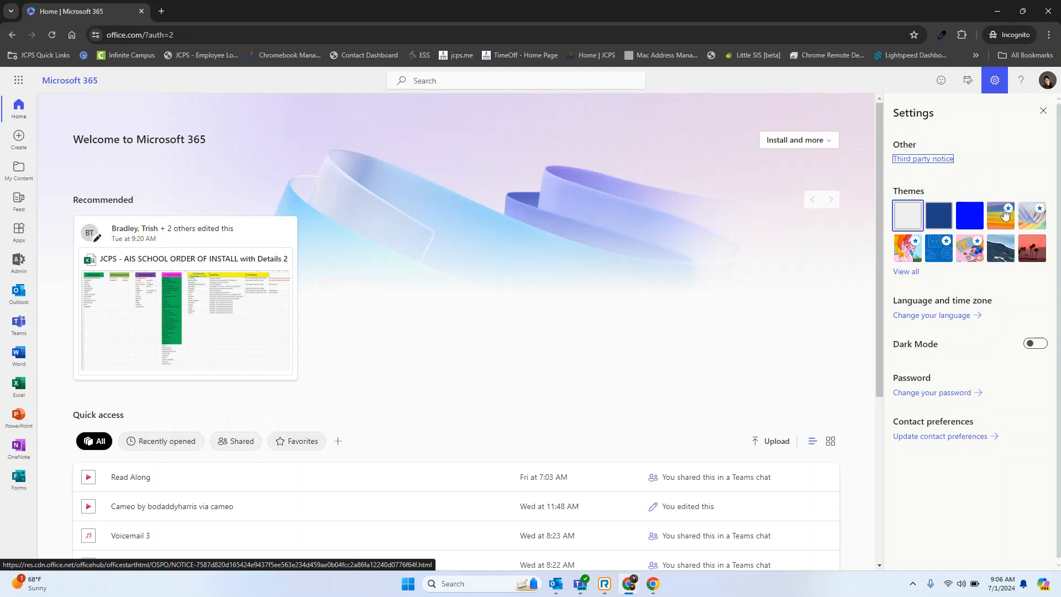
pyautogui.click(1002, 221)
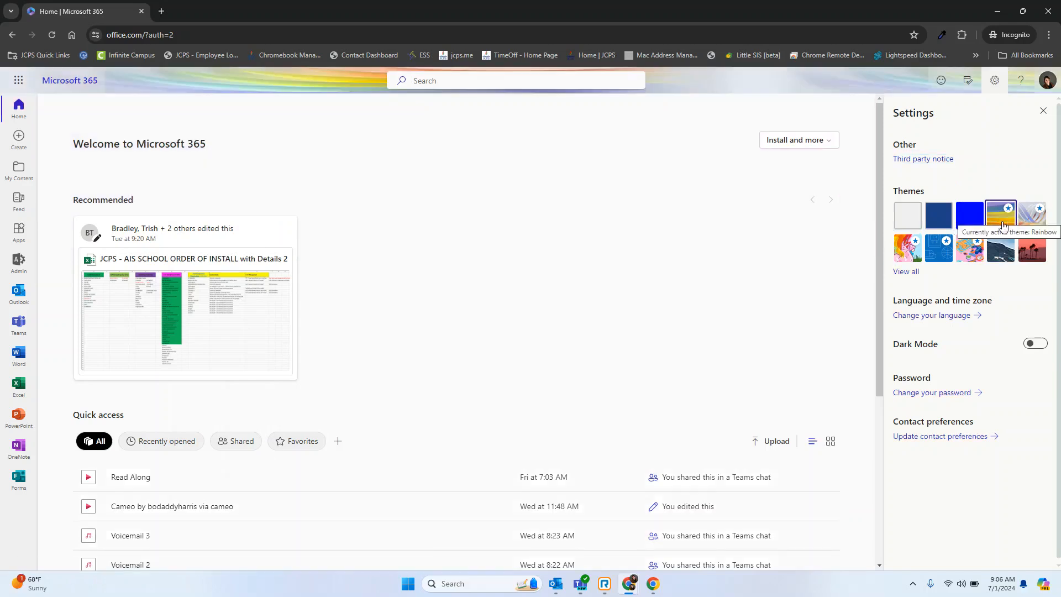
pyautogui.click(1035, 344)
pyautogui.click(1036, 344)
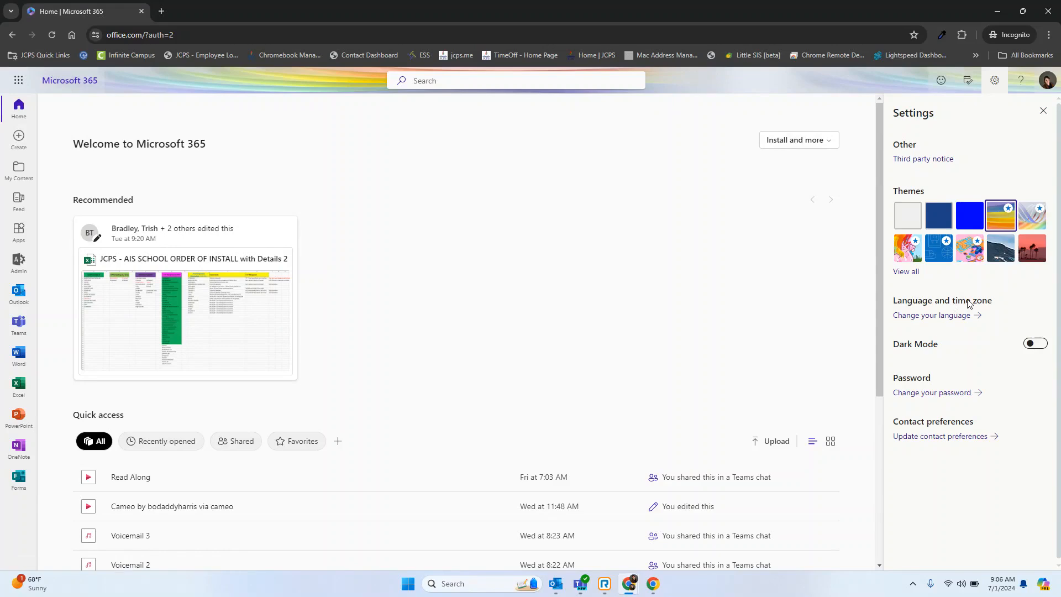
# Examine the display language and time zone options in the account's language and region settings.
pyautogui.click(964, 315)
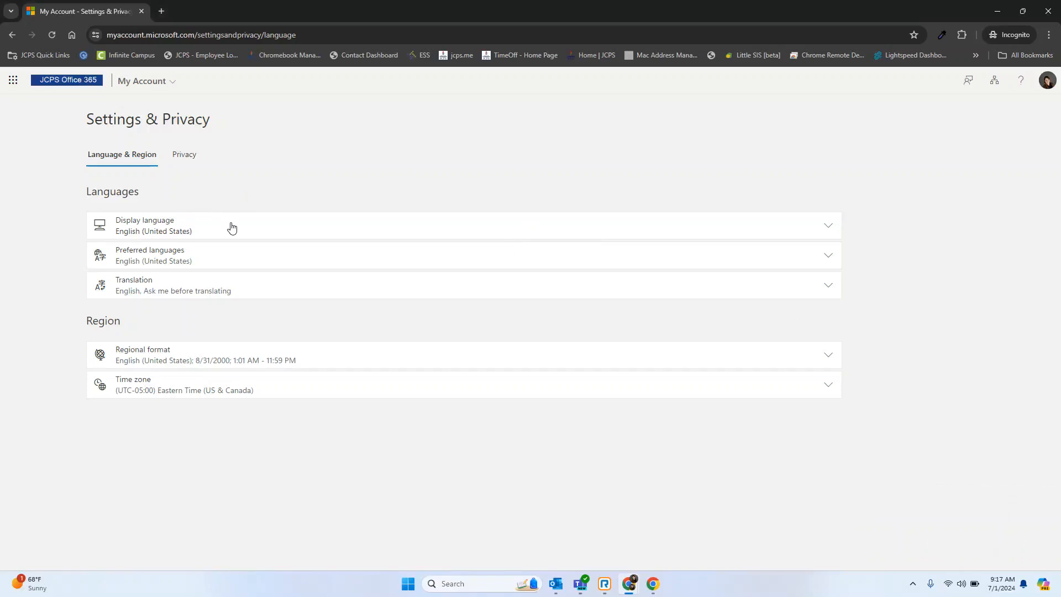
pyautogui.click(232, 228)
pyautogui.click(232, 228)
pyautogui.click(223, 390)
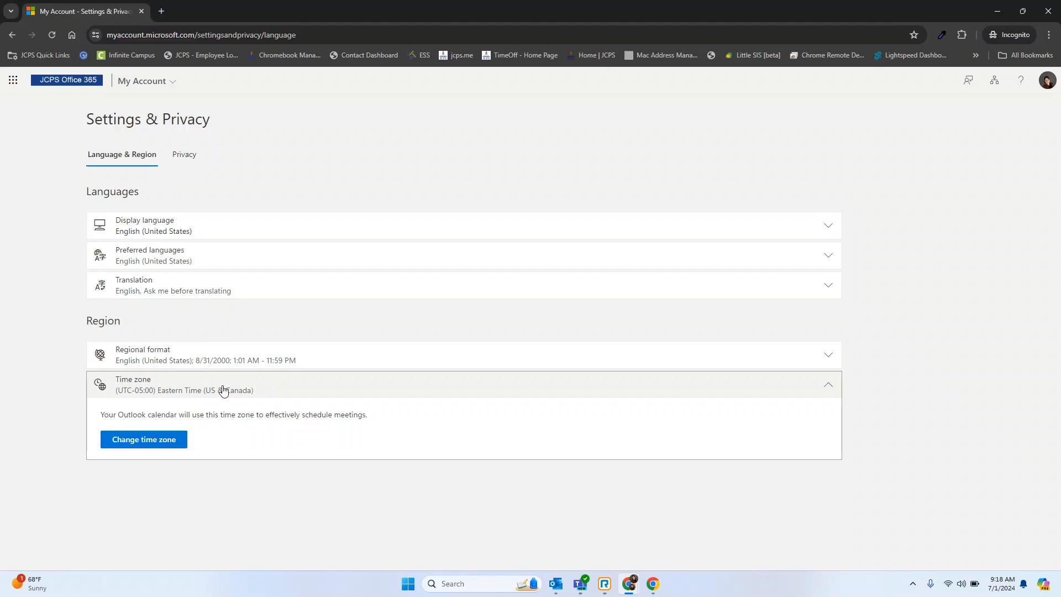
pyautogui.click(148, 445)
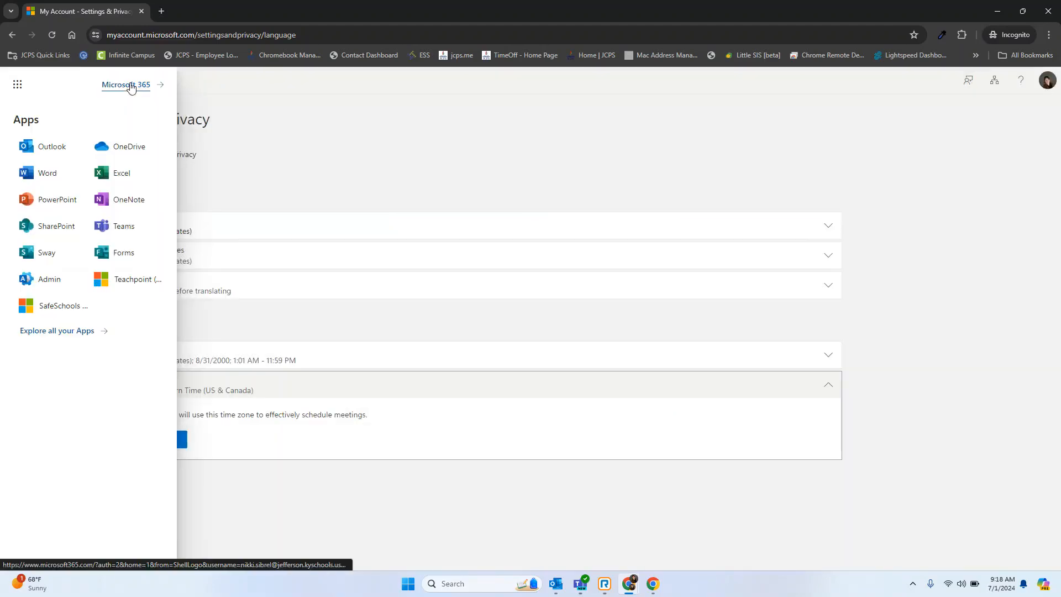
# Return to the Microsoft 365 home page from the app launcher and close the account settings tab.
pyautogui.click(235, 105)
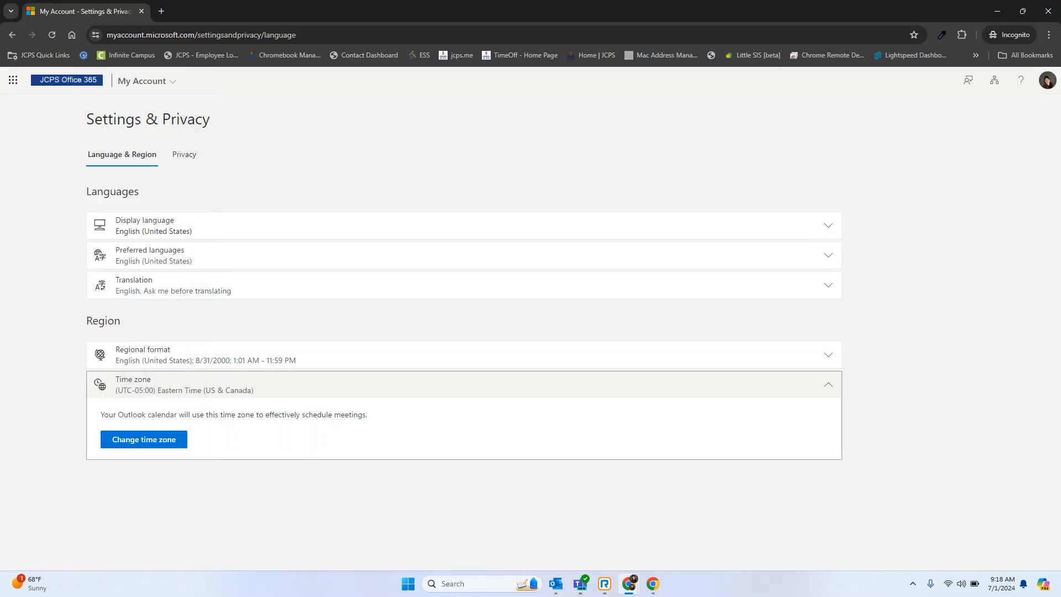
pyautogui.click(12, 82)
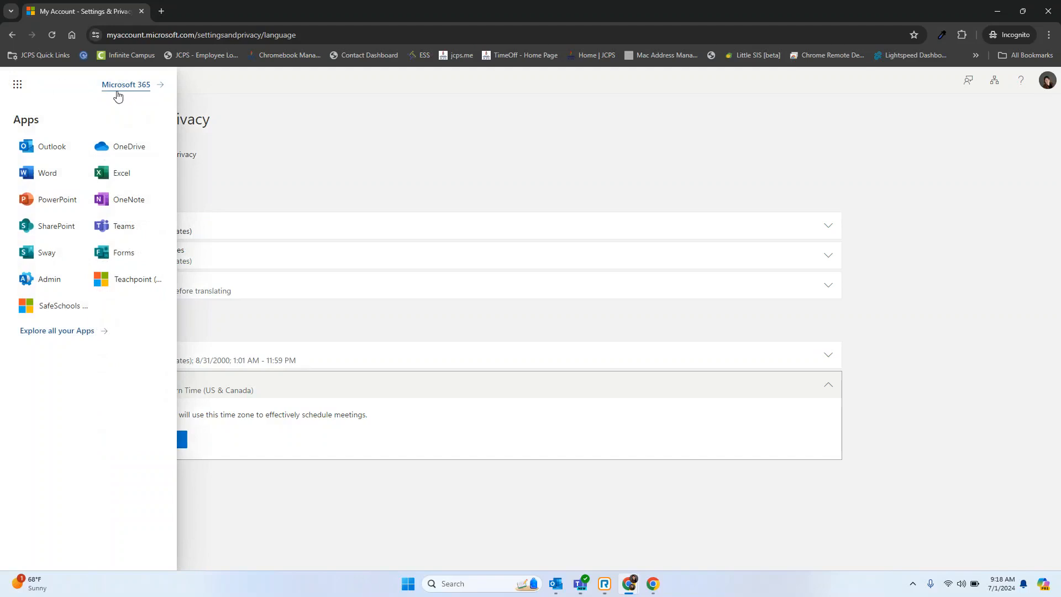
pyautogui.click(118, 85)
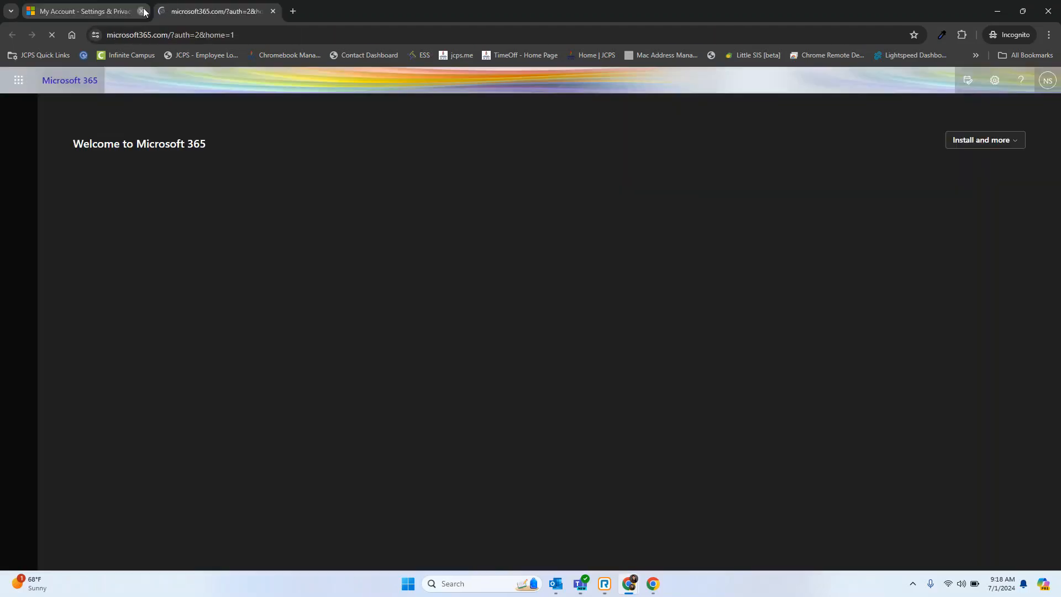
pyautogui.click(142, 11)
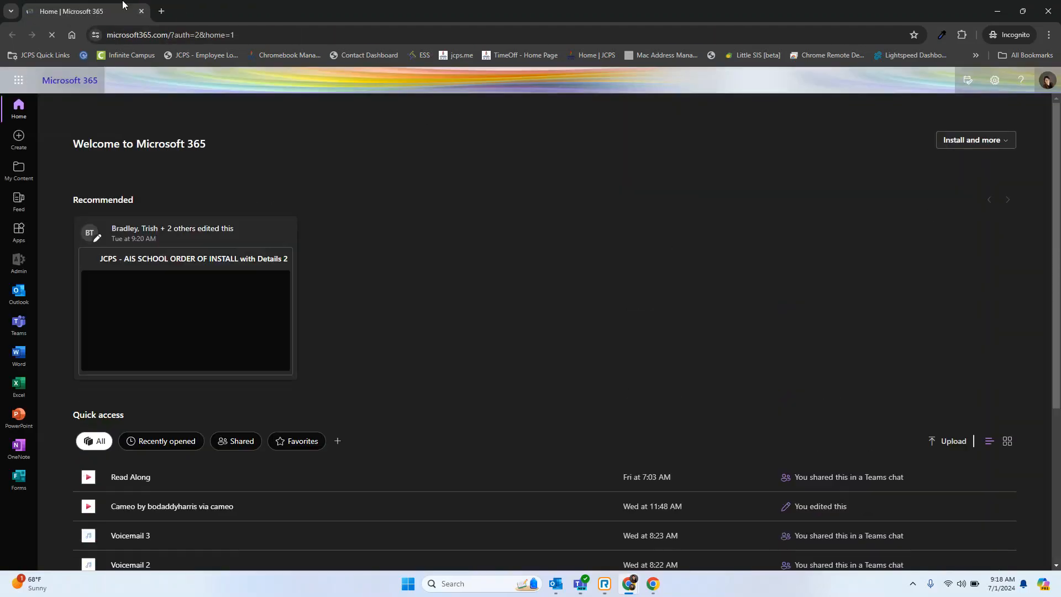
# Turn off Dark Mode in the Microsoft 365 settings.
pyautogui.click(995, 80)
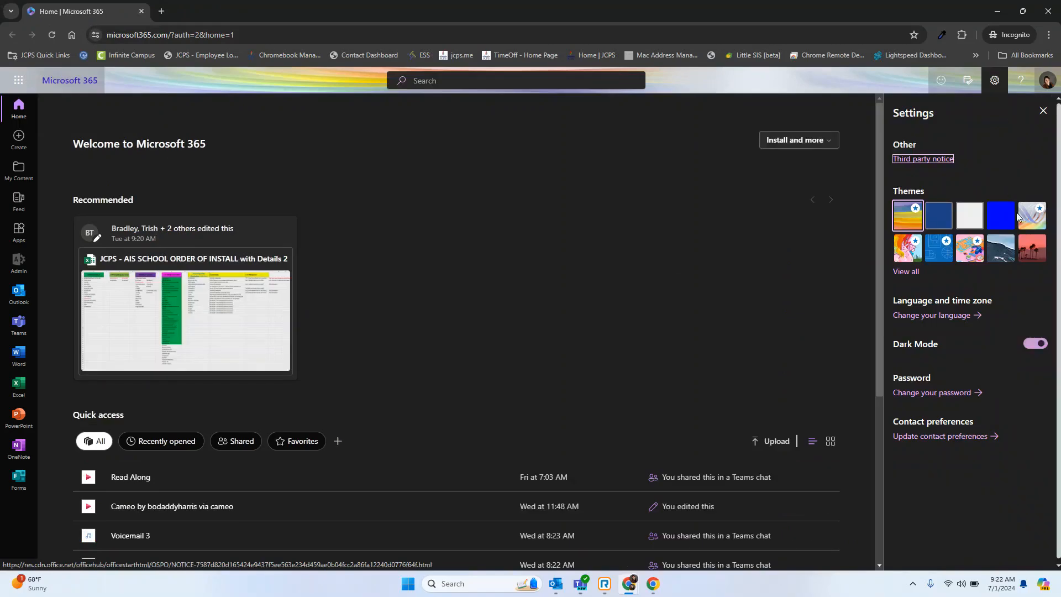
pyautogui.click(1041, 345)
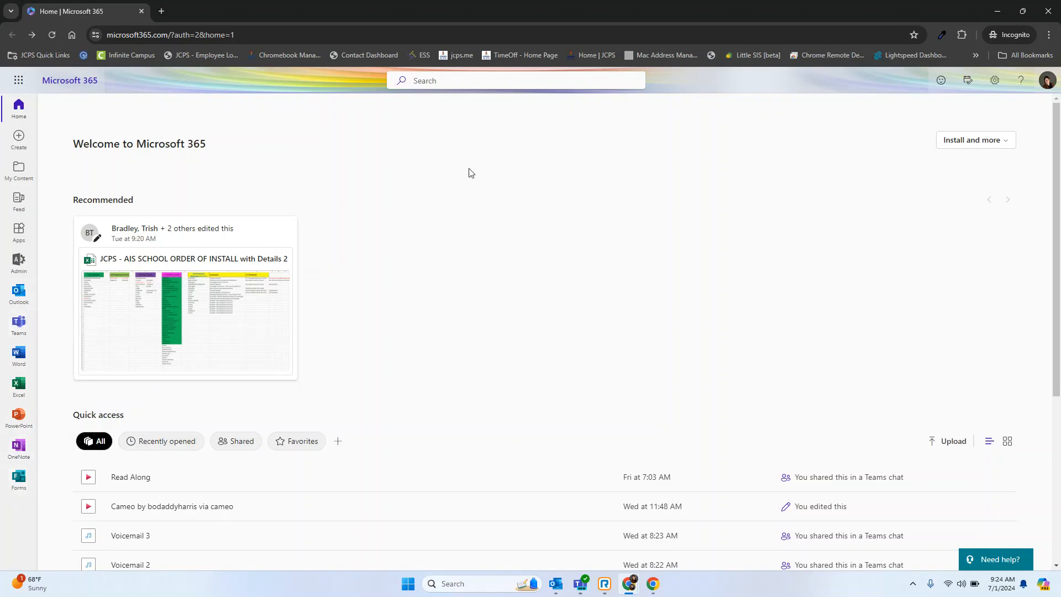
# Open the side calendar on the Microsoft 365 home page, switch it to Day view and check the schedule for July 10.
pyautogui.scroll(-5, 469, 173)
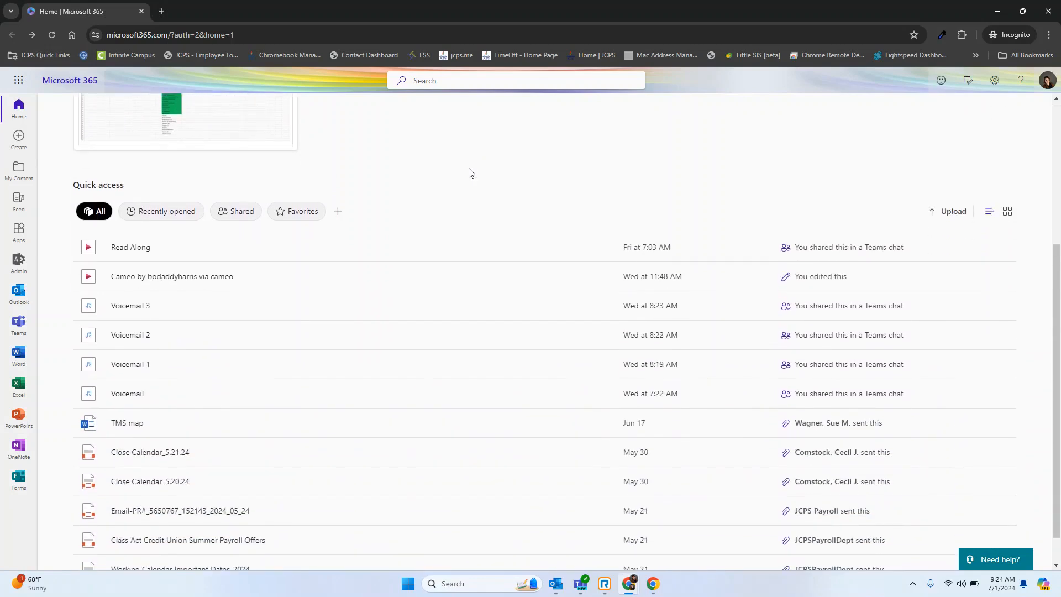
pyautogui.scroll(-1, 375, 429)
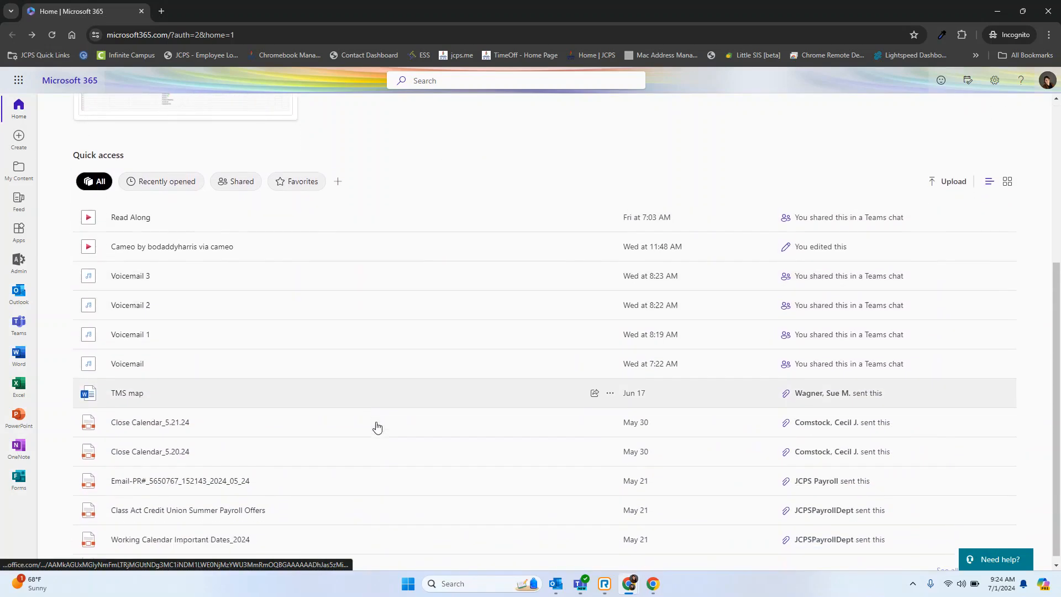
pyautogui.scroll(6, 375, 428)
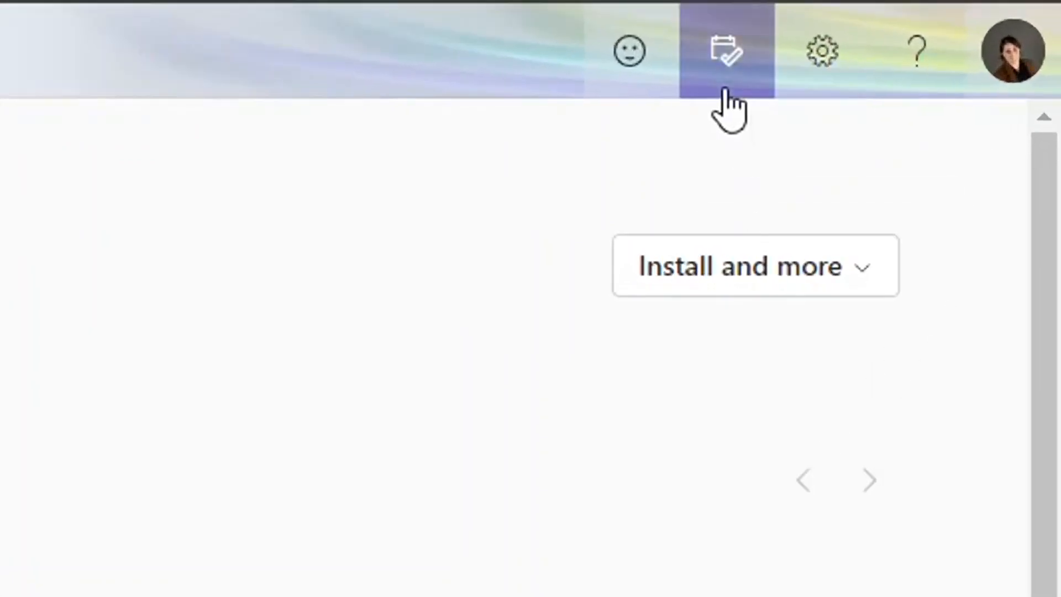
pyautogui.click(730, 51)
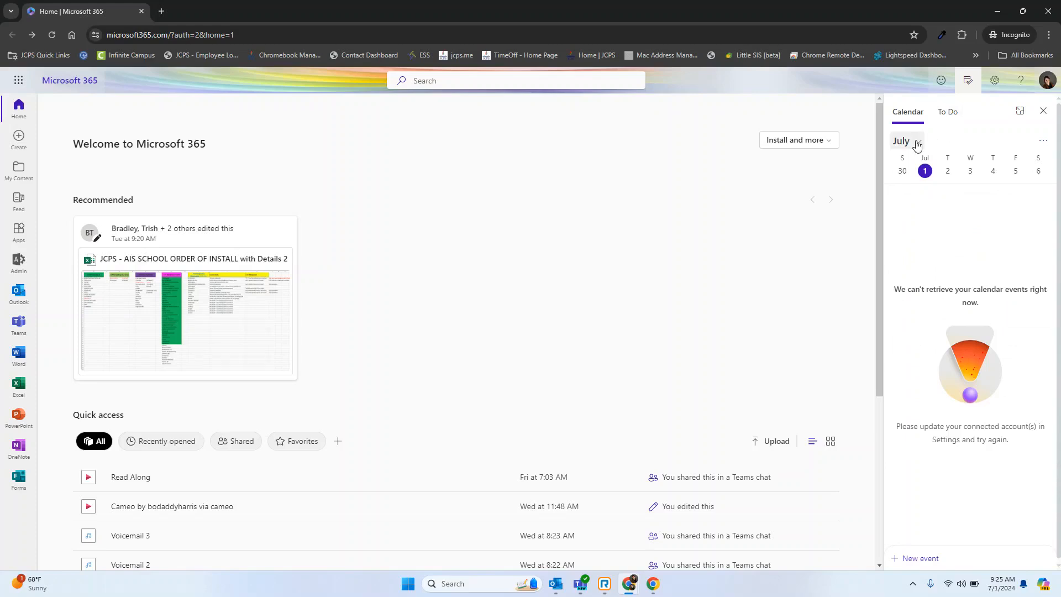
pyautogui.click(1041, 142)
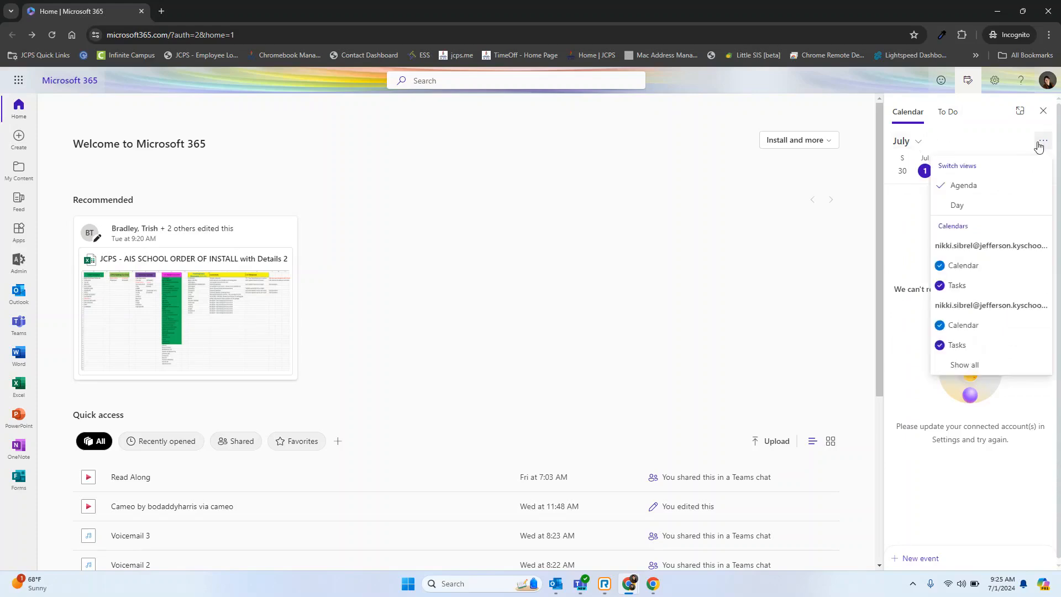
pyautogui.click(974, 205)
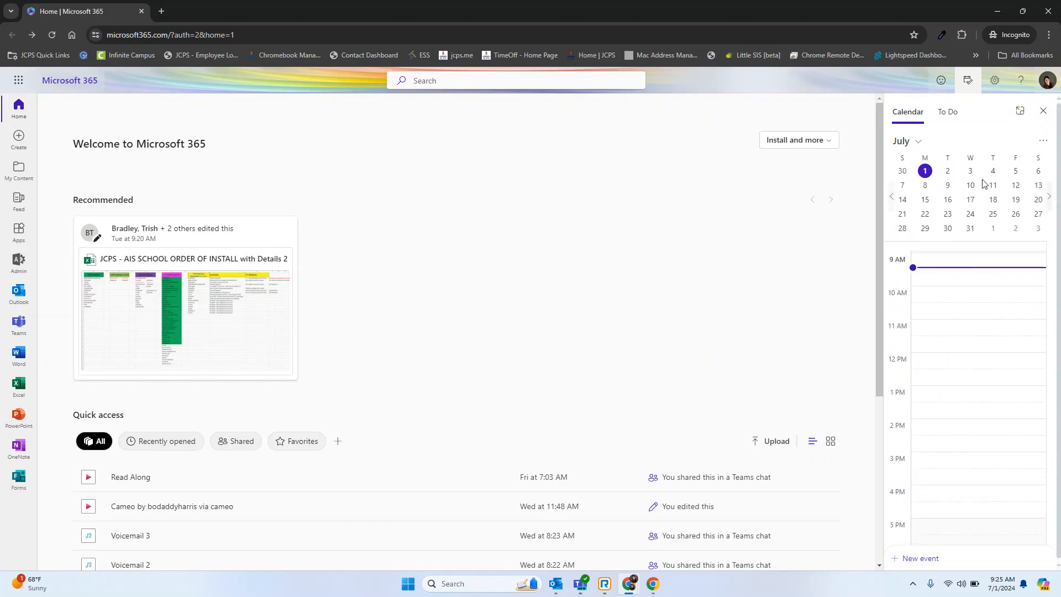
pyautogui.click(974, 189)
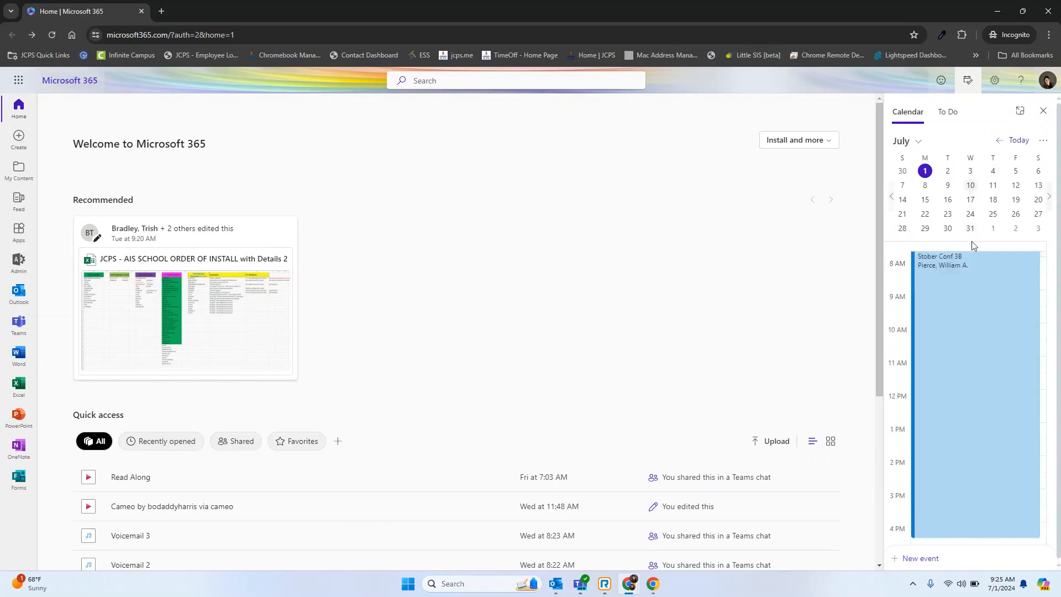
pyautogui.scroll(-2, 977, 414)
pyautogui.scroll(3, 977, 415)
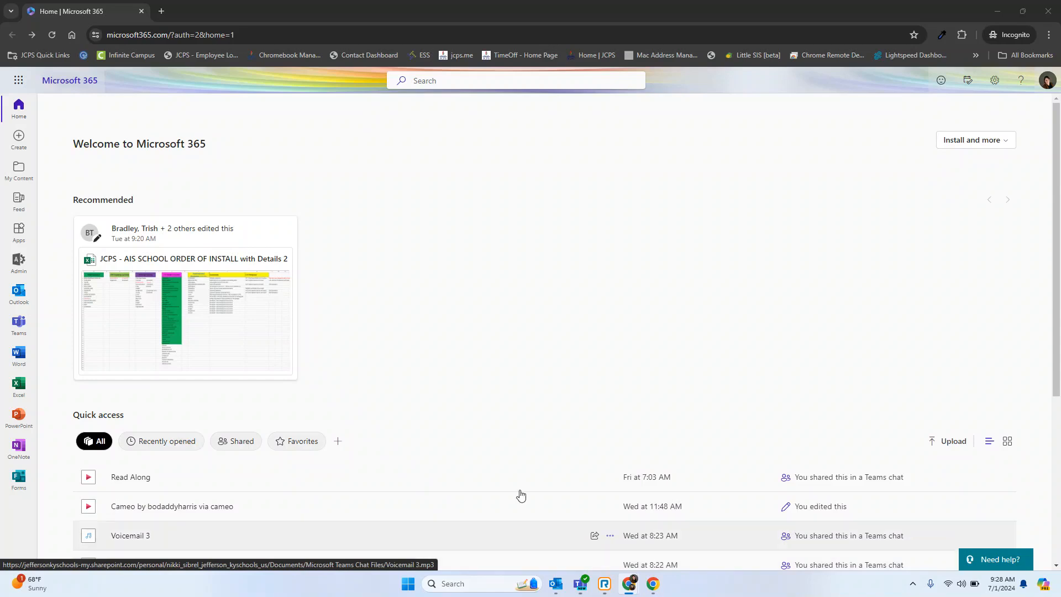
# Open the Outlook calendar and start a new event titled "Test Meeting".
pyautogui.click(18, 289)
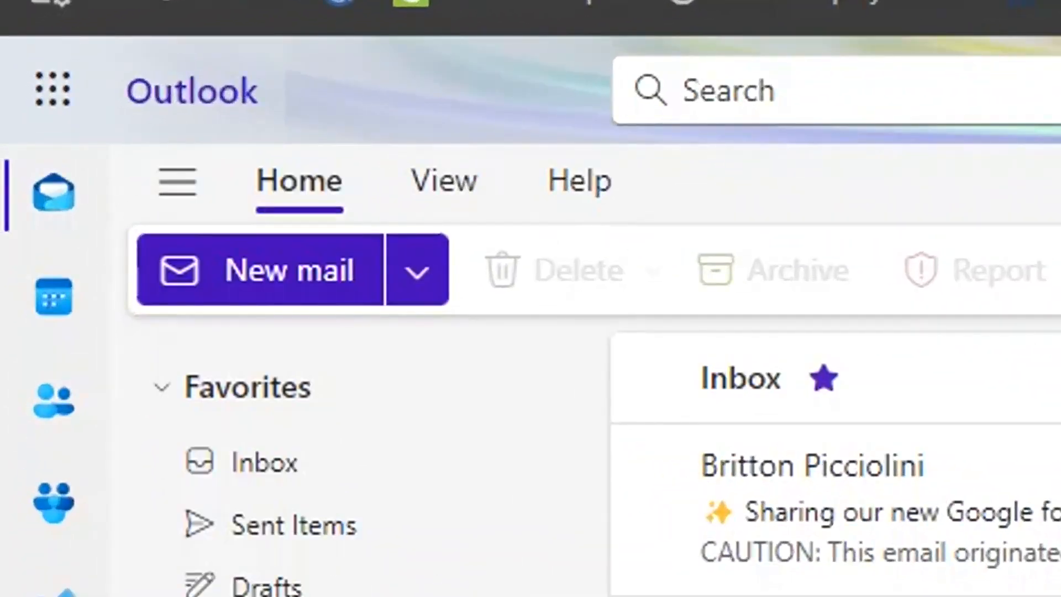
pyautogui.click(62, 301)
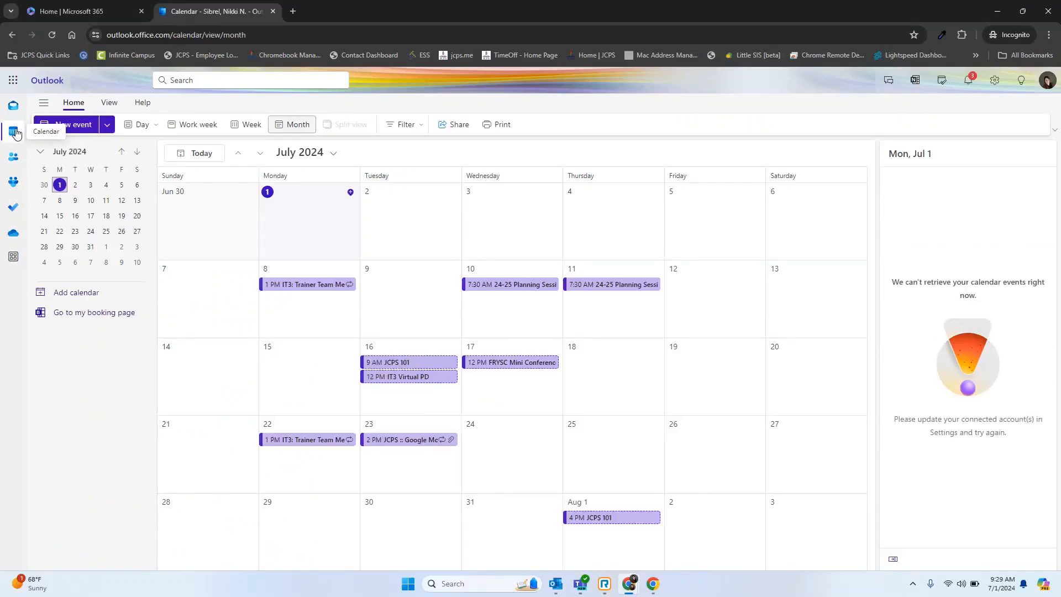
pyautogui.click(70, 127)
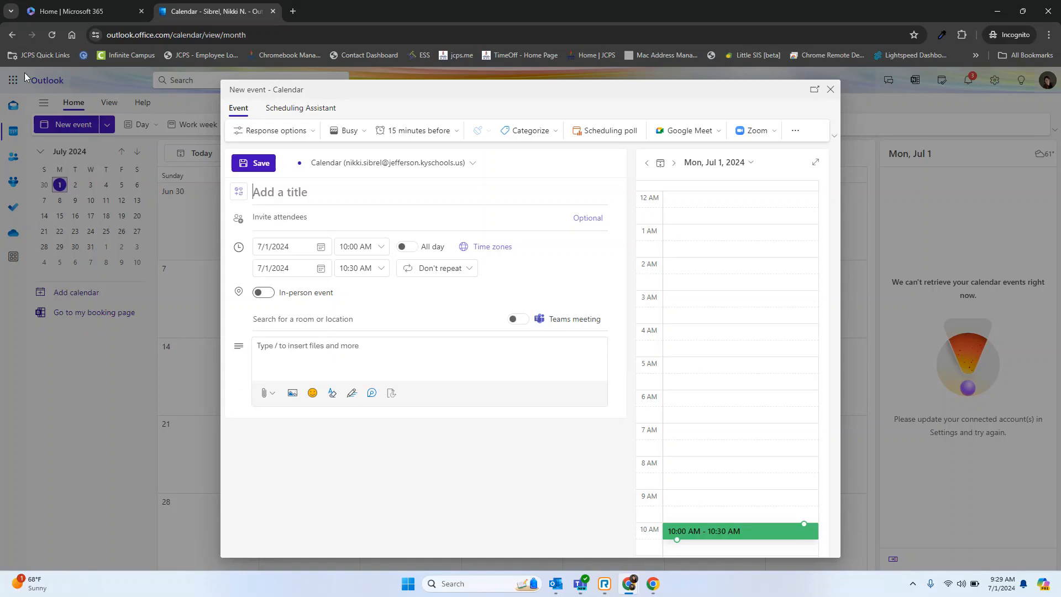
pyautogui.click(296, 193)
pyautogui.write('Test Meeting')
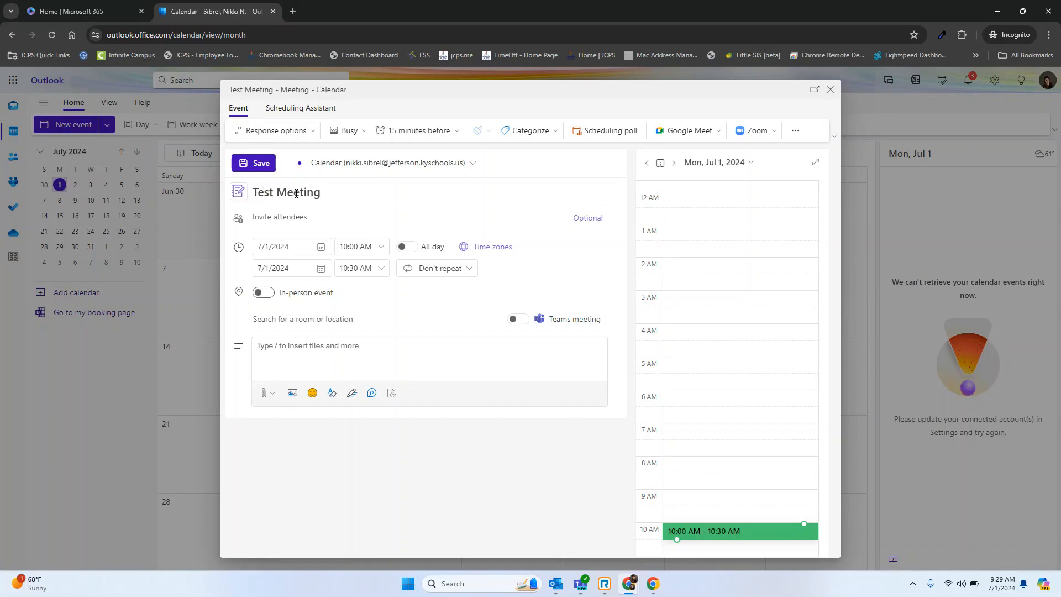
# Invite the student test account as an attendee of the meeting.
pyautogui.click(300, 219)
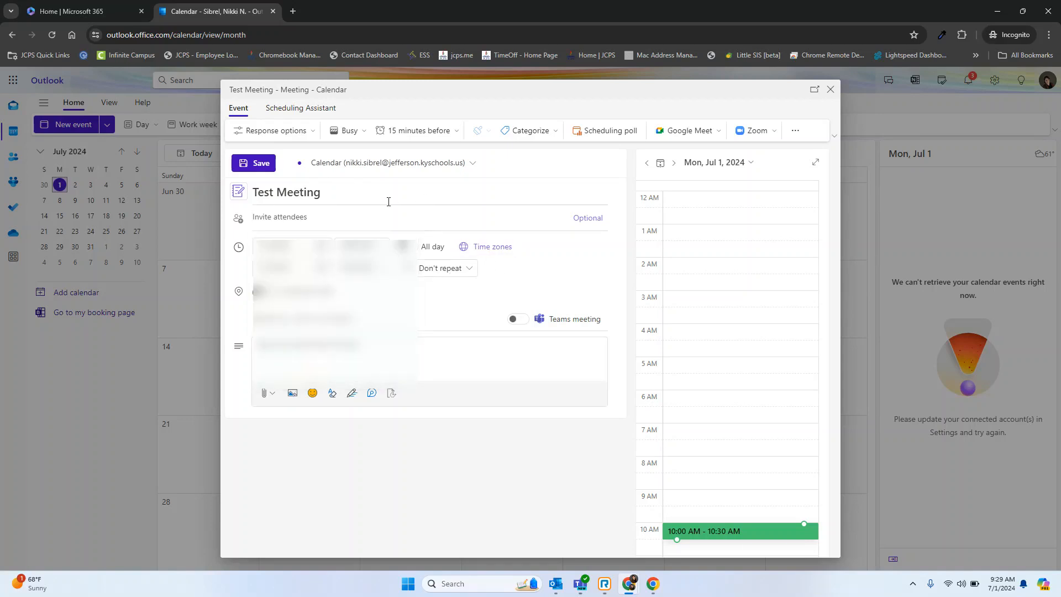
pyautogui.click(379, 219)
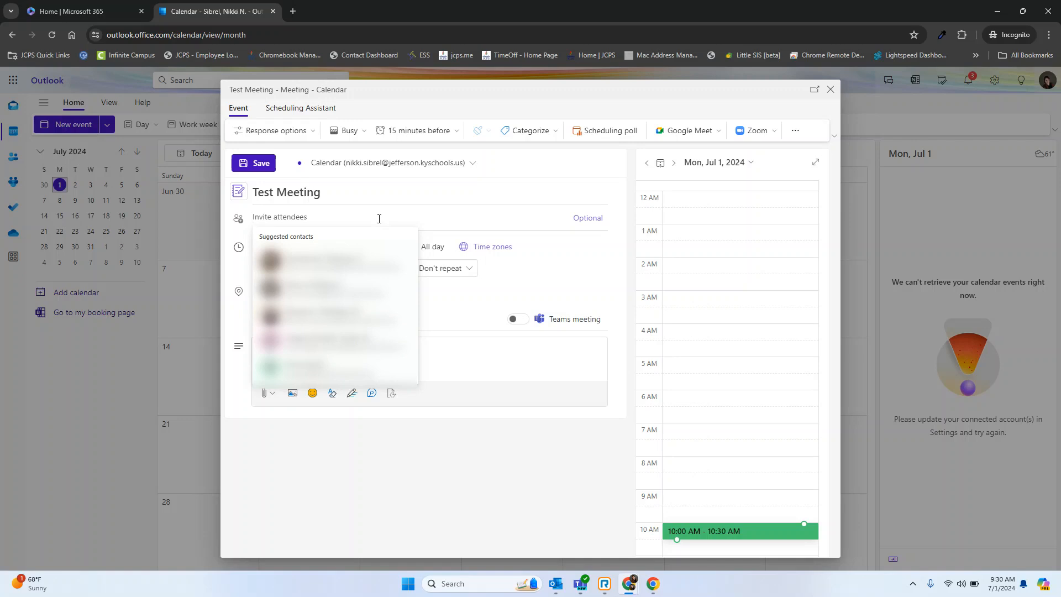
pyautogui.write('stud')
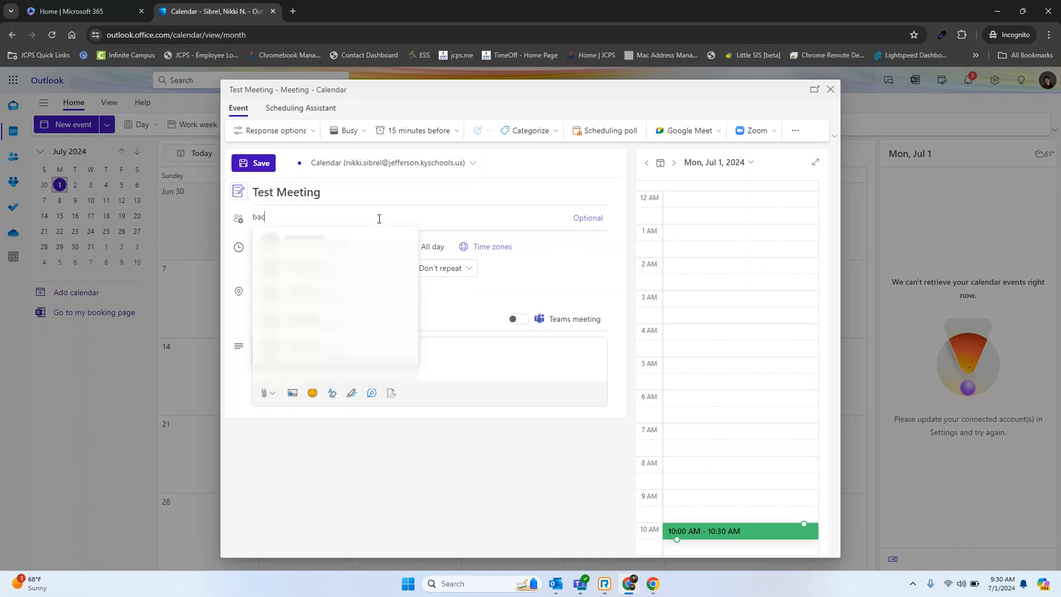
pyautogui.click(323, 249)
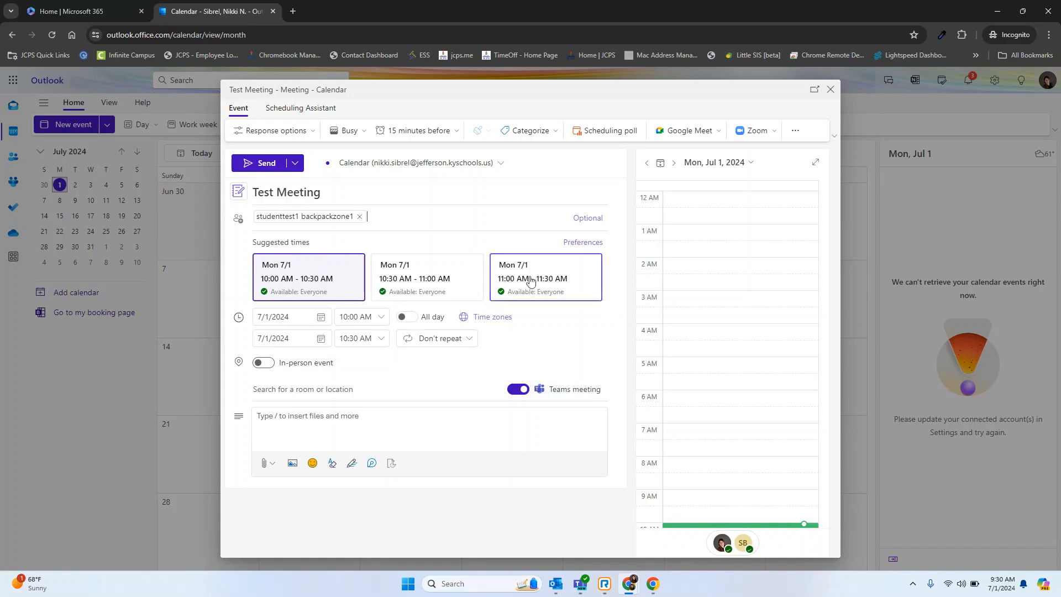
# Schedule the meeting for July 8, 2024 from 10:30 AM to 11:30 AM.
pyautogui.click(321, 316)
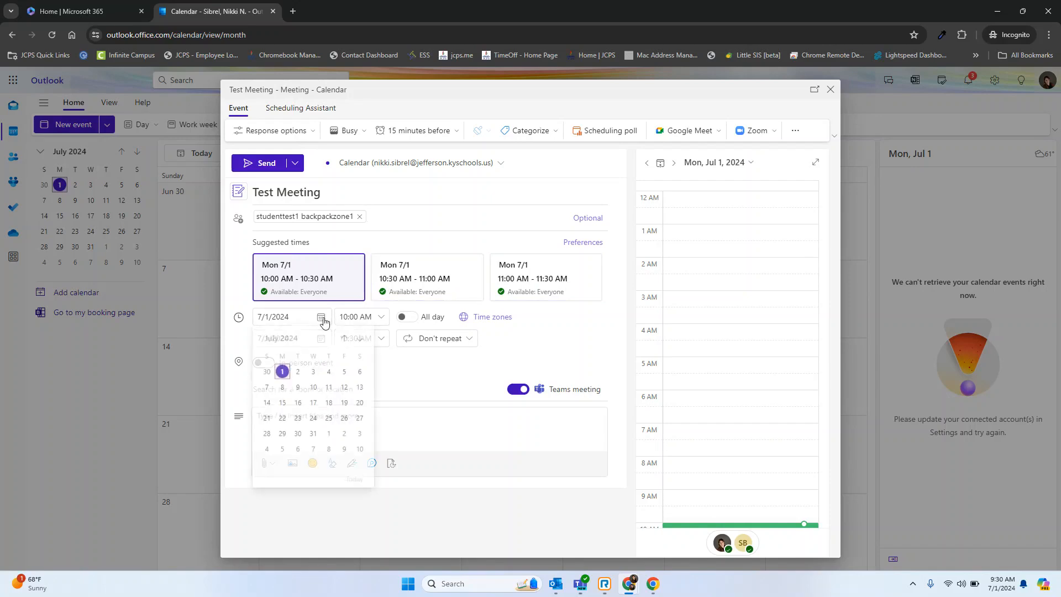
pyautogui.click(278, 394)
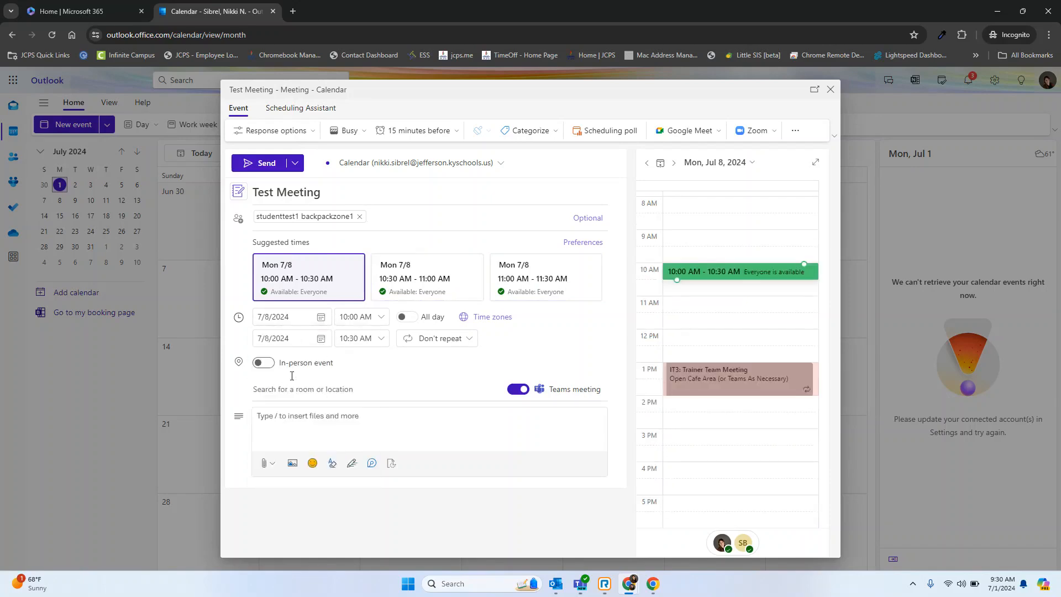
pyautogui.click(425, 282)
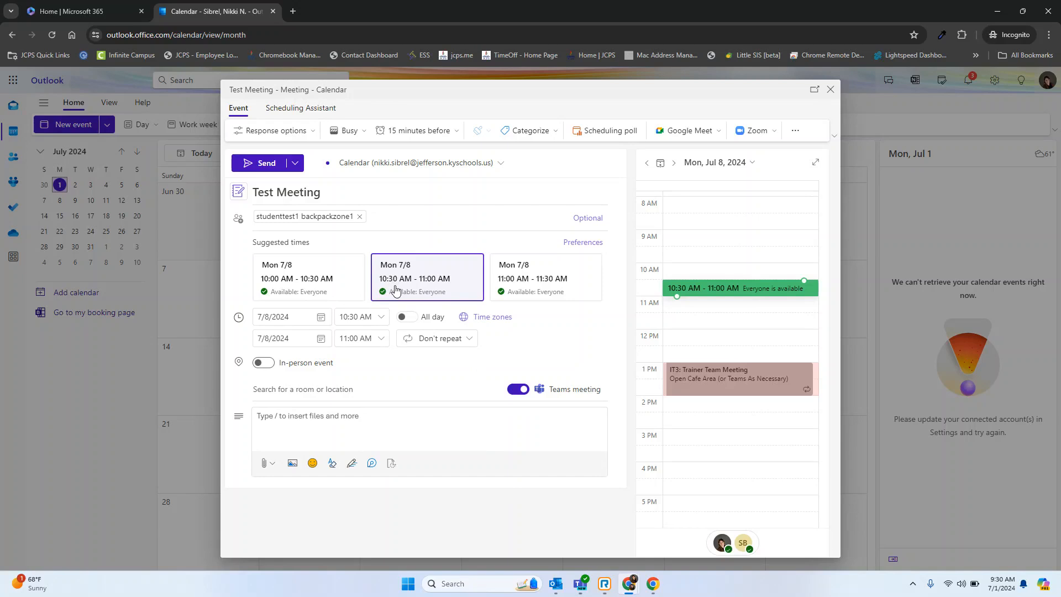
pyautogui.click(358, 338)
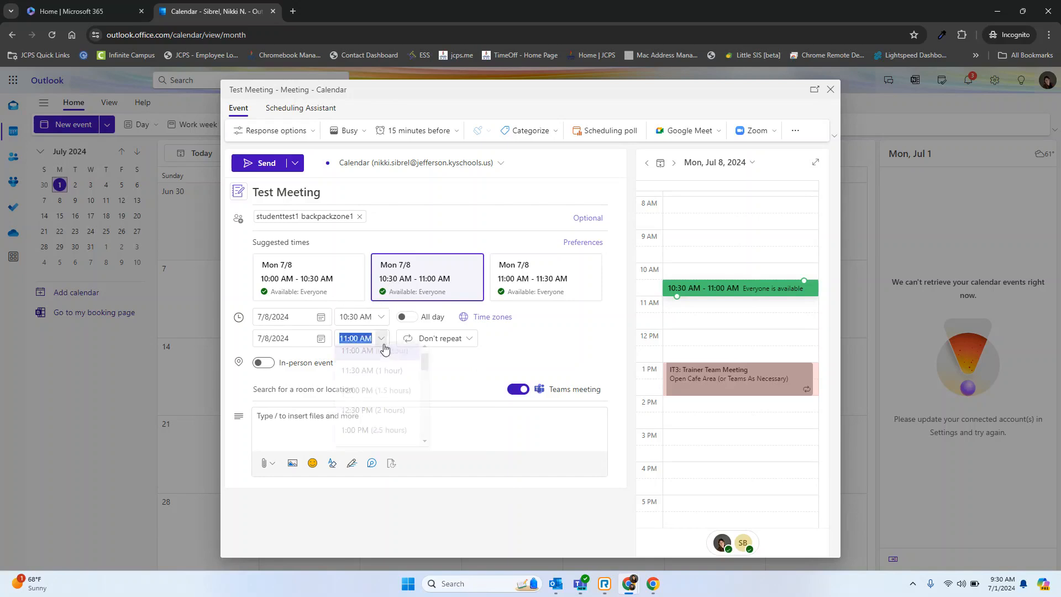
pyautogui.click(388, 376)
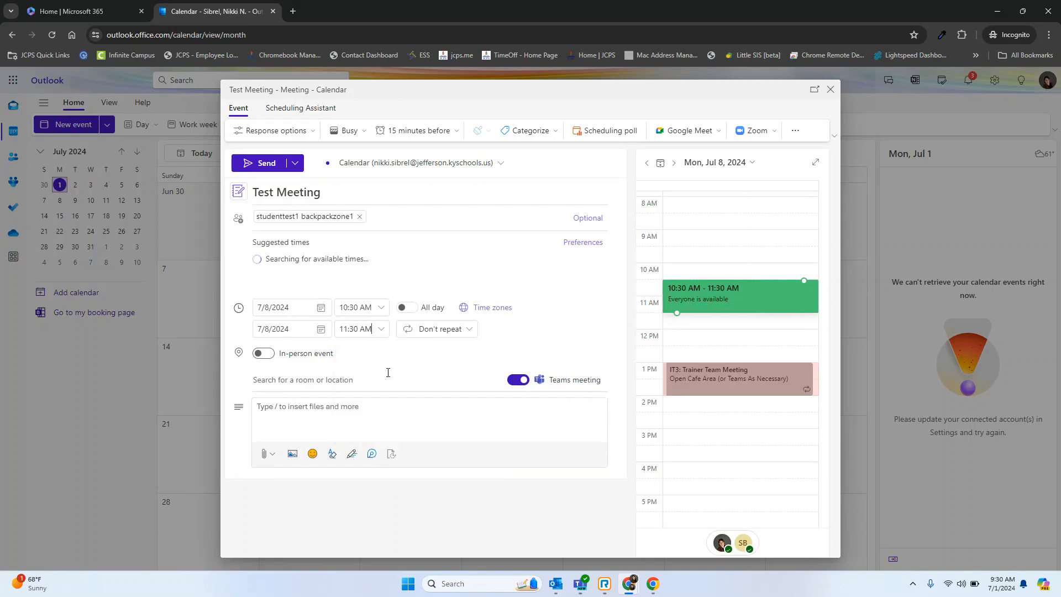
# Mark the meeting as an in-person event and enter "EOY Planning" as its description.
pyautogui.click(262, 365)
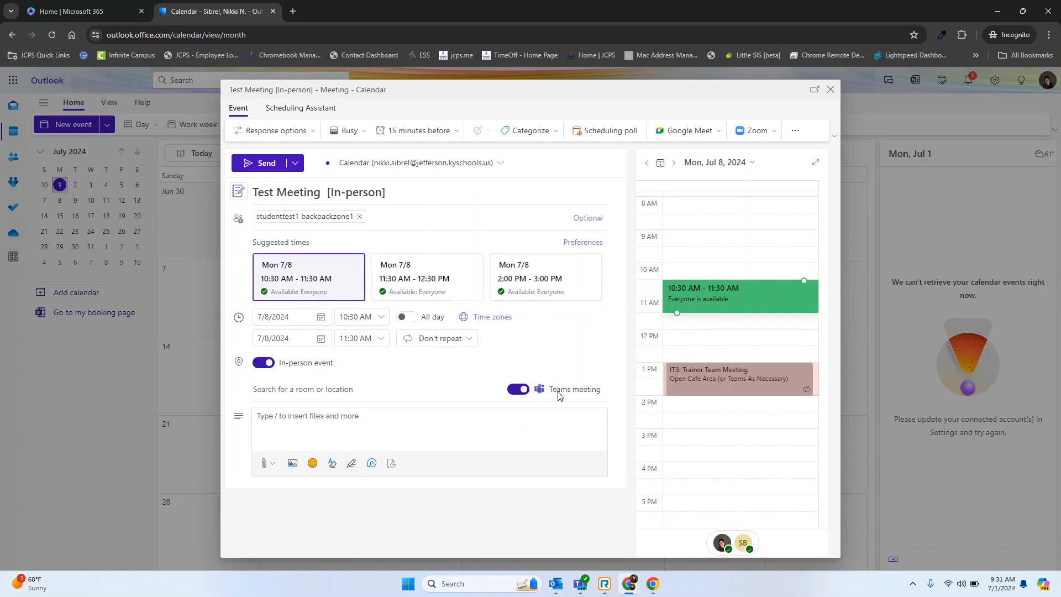
pyautogui.click(264, 467)
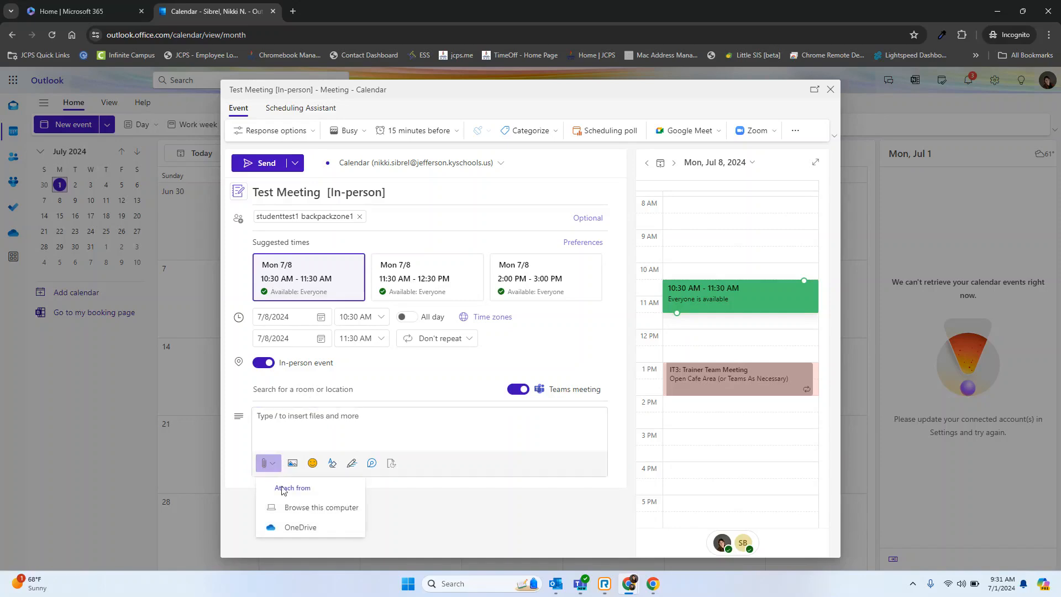
pyautogui.click(295, 511)
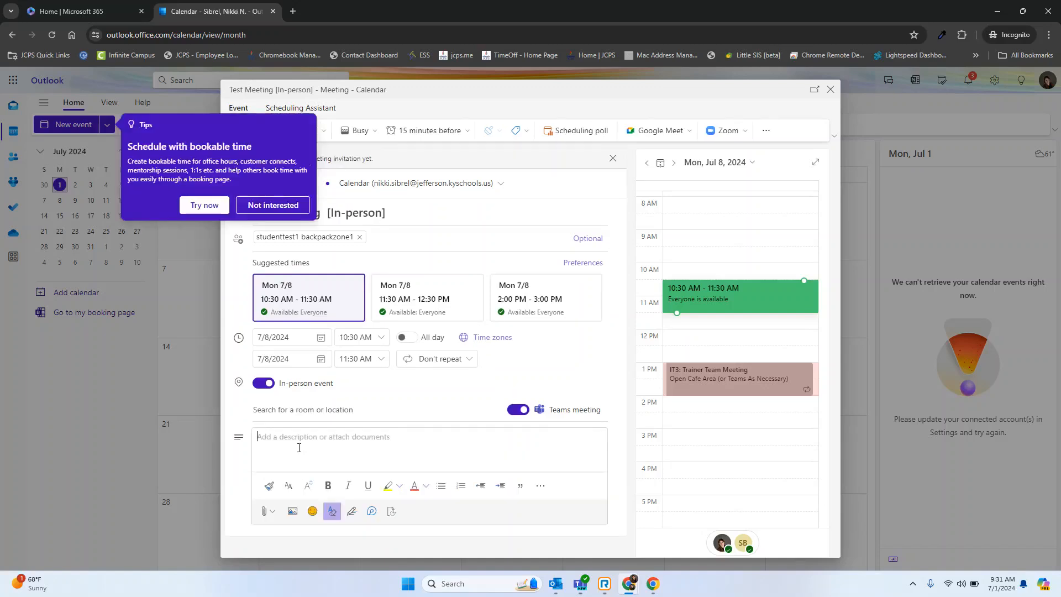
pyautogui.write('EOY PLanning')
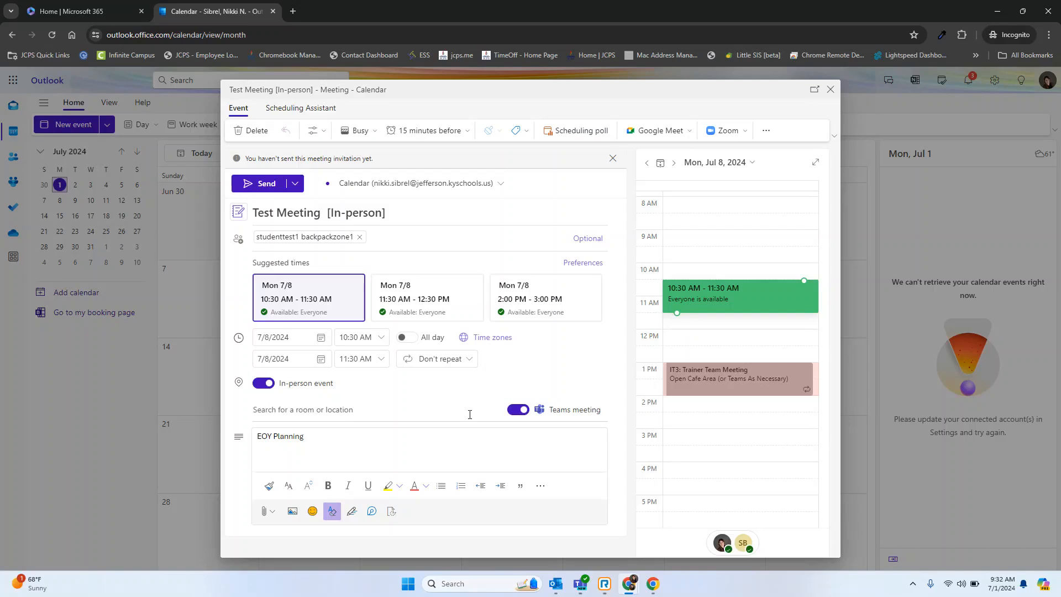
# Set the meeting's availability status to Busy and send the invitation.
pyautogui.click(376, 129)
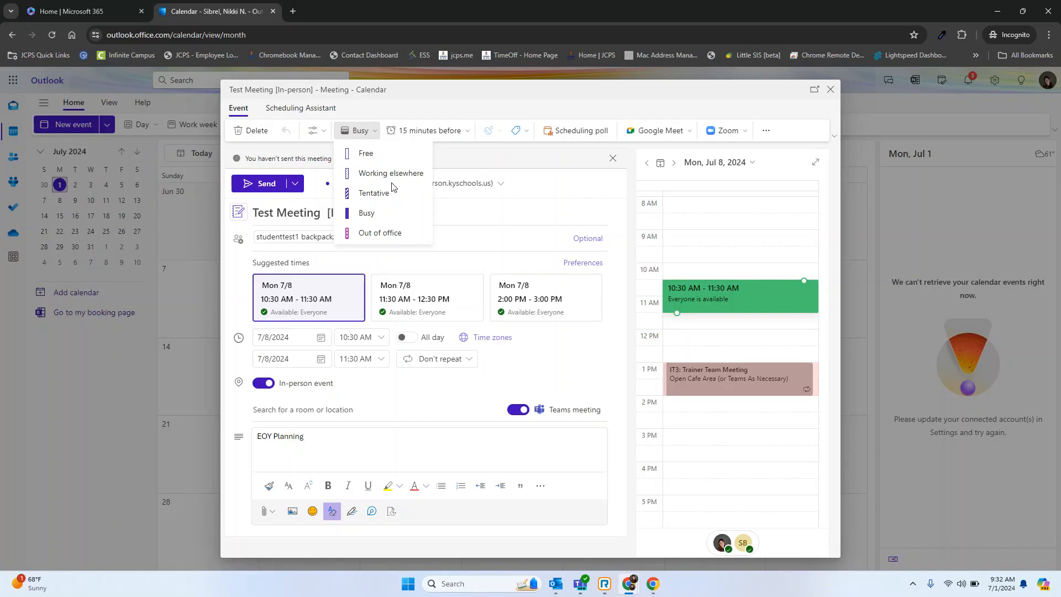
pyautogui.click(365, 214)
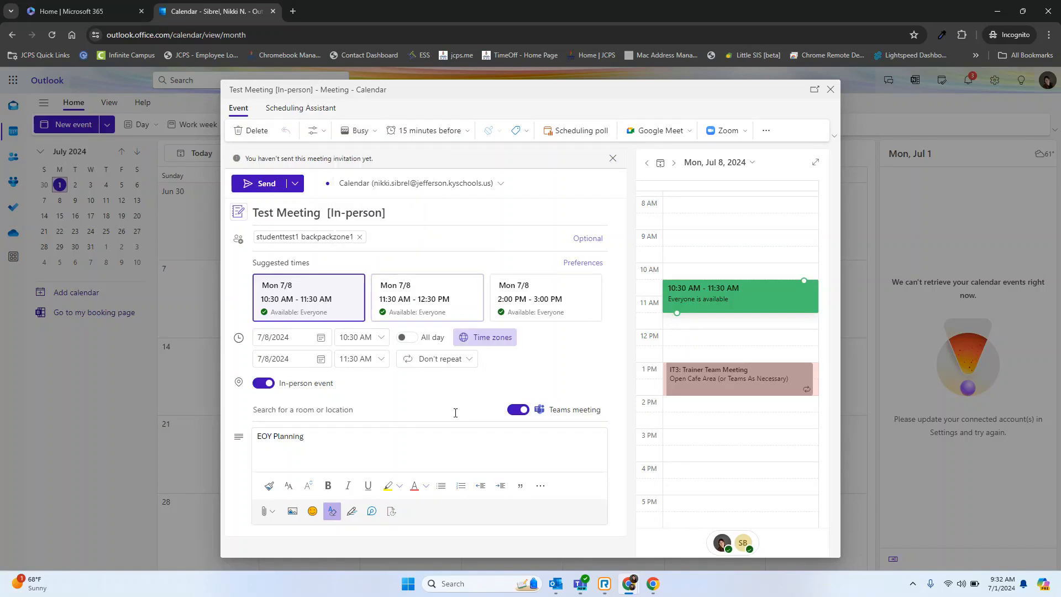
pyautogui.click(266, 184)
# Create a new event titled "Out of the Office" on July 4, 2024 with the status Out of office.
pyautogui.click(83, 126)
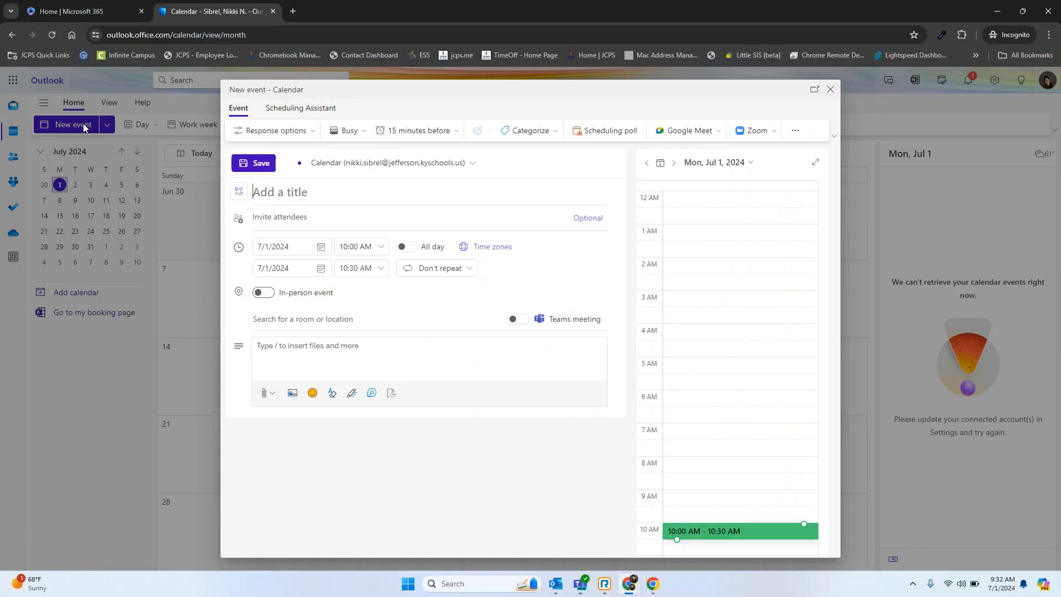
pyautogui.click(359, 134)
pyautogui.click(378, 234)
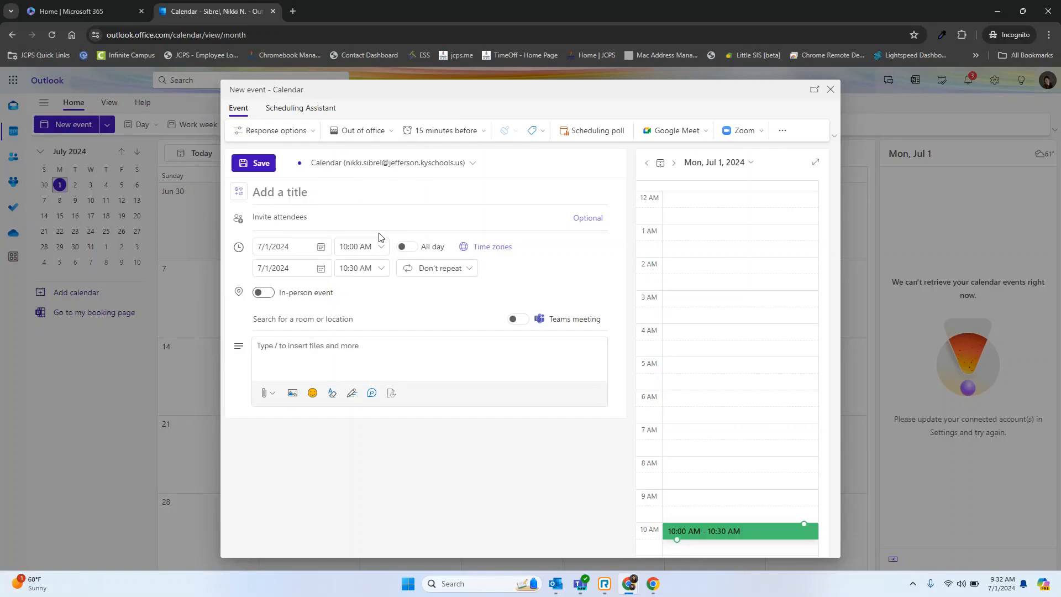
pyautogui.click(321, 247)
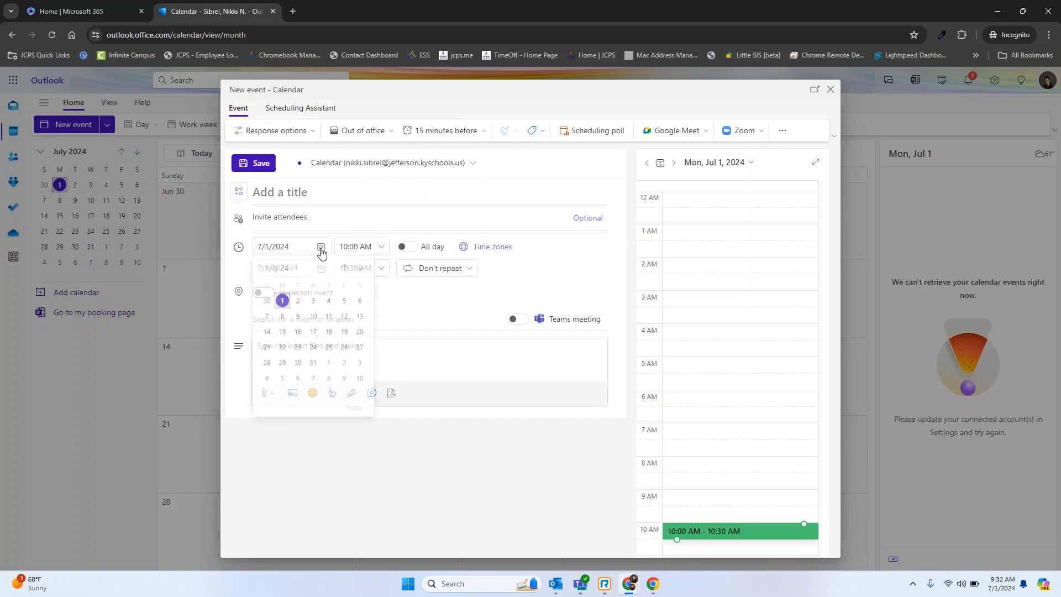
pyautogui.click(329, 303)
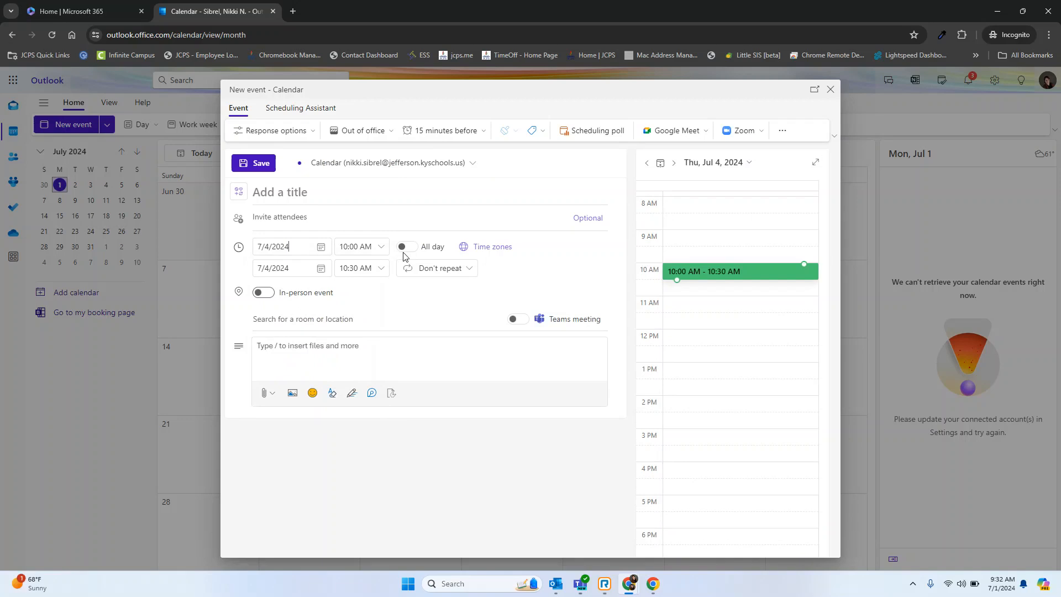
pyautogui.click(369, 189)
pyautogui.write('Out of the Office')
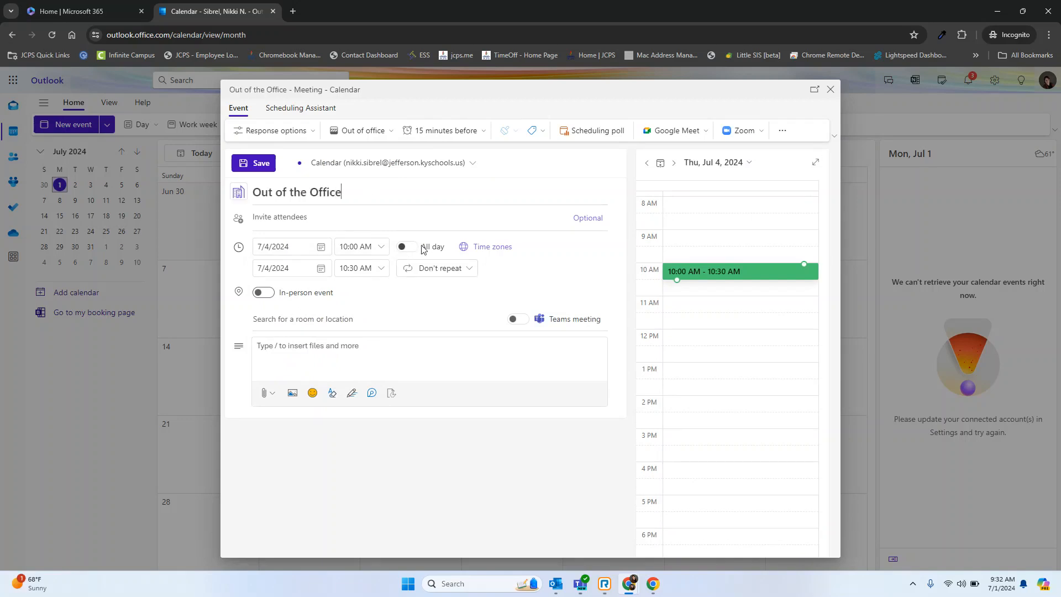
# Make the July 4 event last all day, set its status to Out of office again and save it.
pyautogui.click(404, 249)
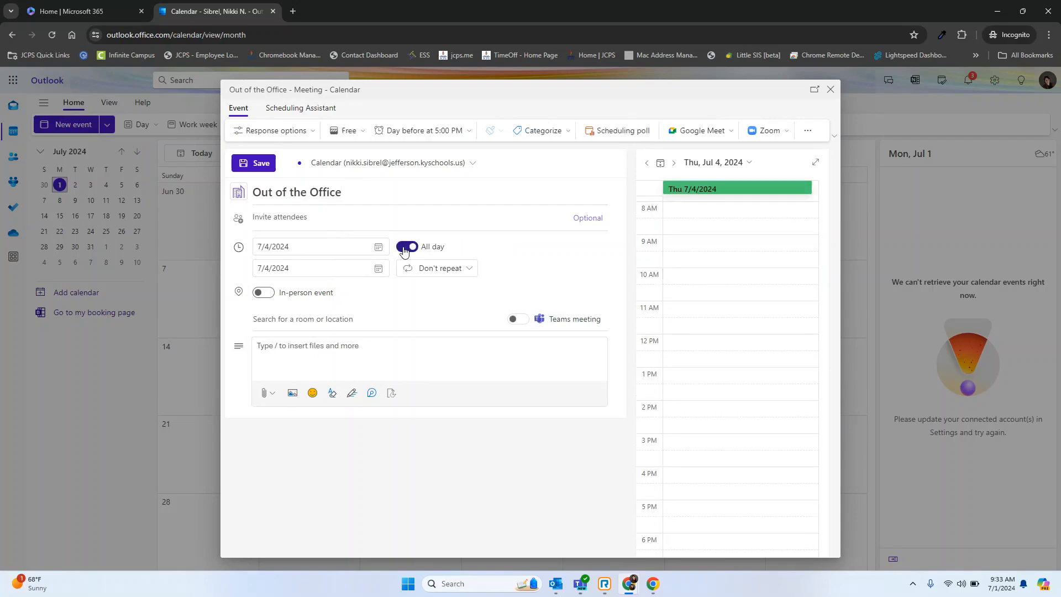
pyautogui.click(348, 131)
pyautogui.click(378, 212)
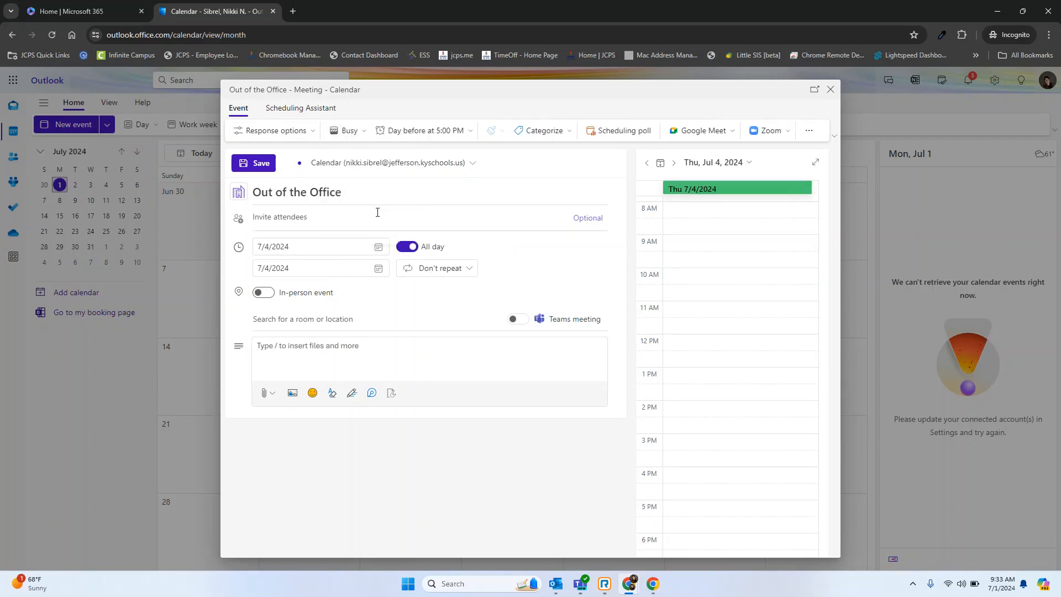
pyautogui.click(348, 131)
pyautogui.click(371, 215)
pyautogui.click(353, 136)
pyautogui.click(370, 232)
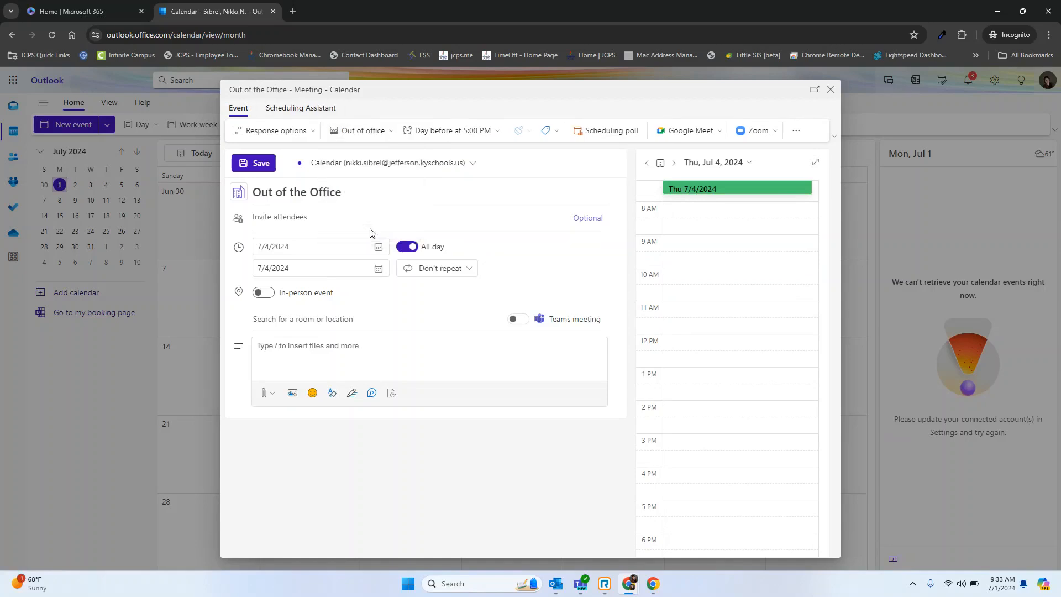
pyautogui.click(255, 165)
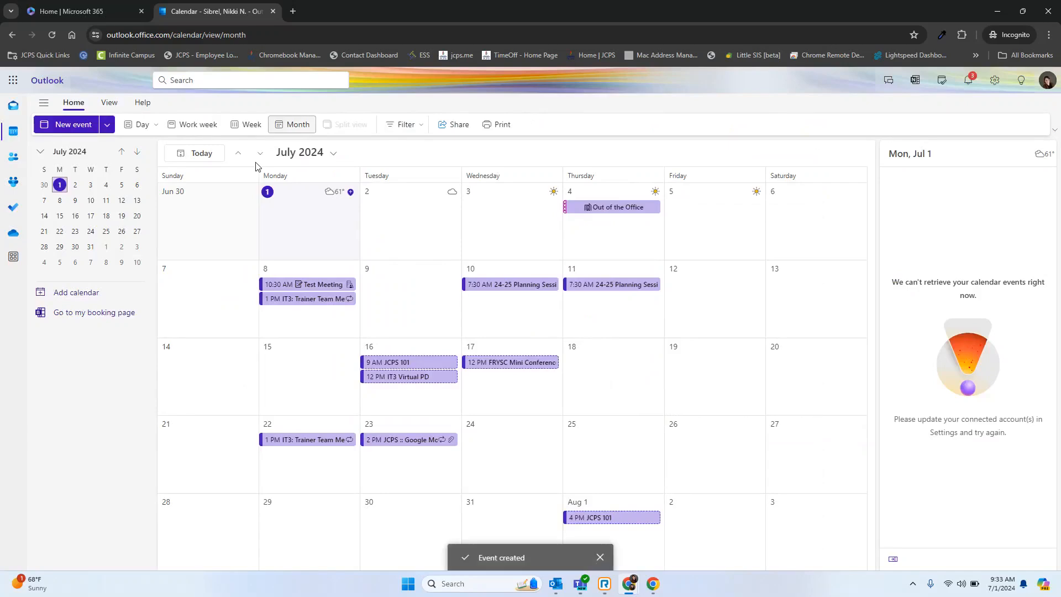
# In the calendar's sharing permissions, remove the last listed person and keep the first listed person at "Can view all details".
pyautogui.click(455, 128)
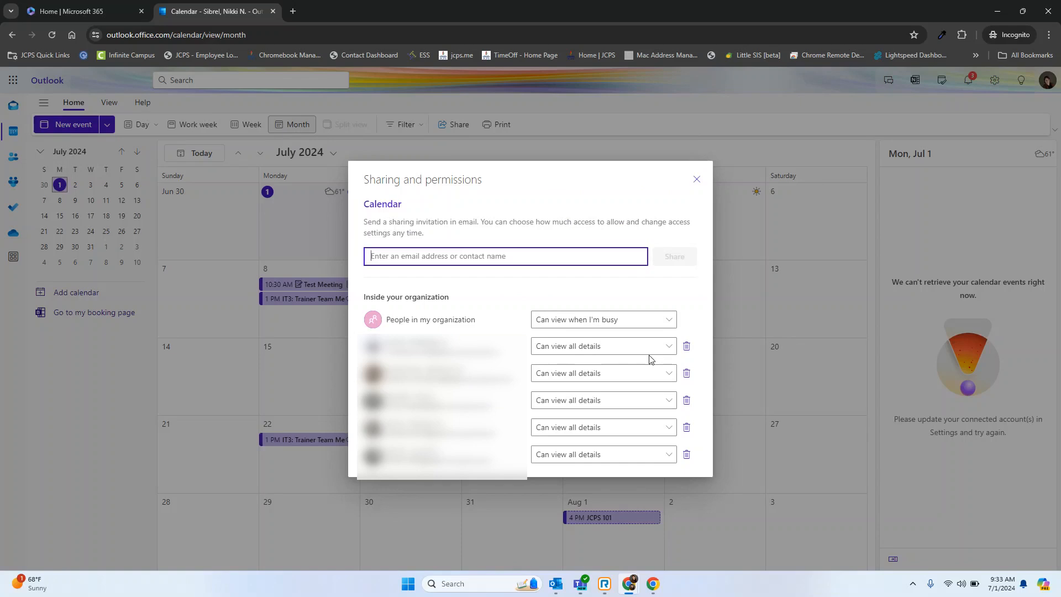
pyautogui.click(686, 455)
pyautogui.click(671, 355)
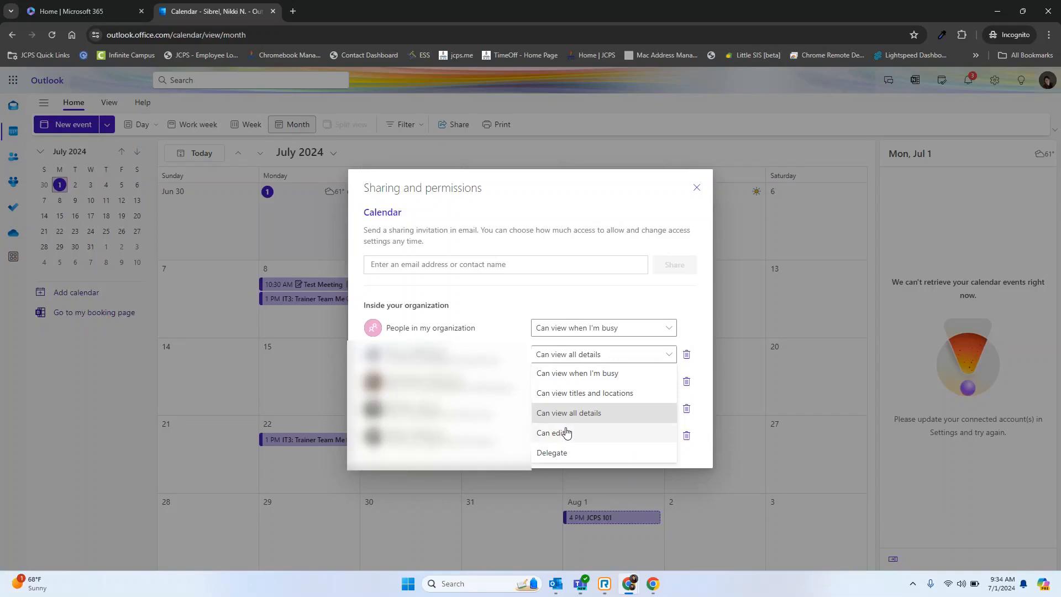
pyautogui.click(602, 412)
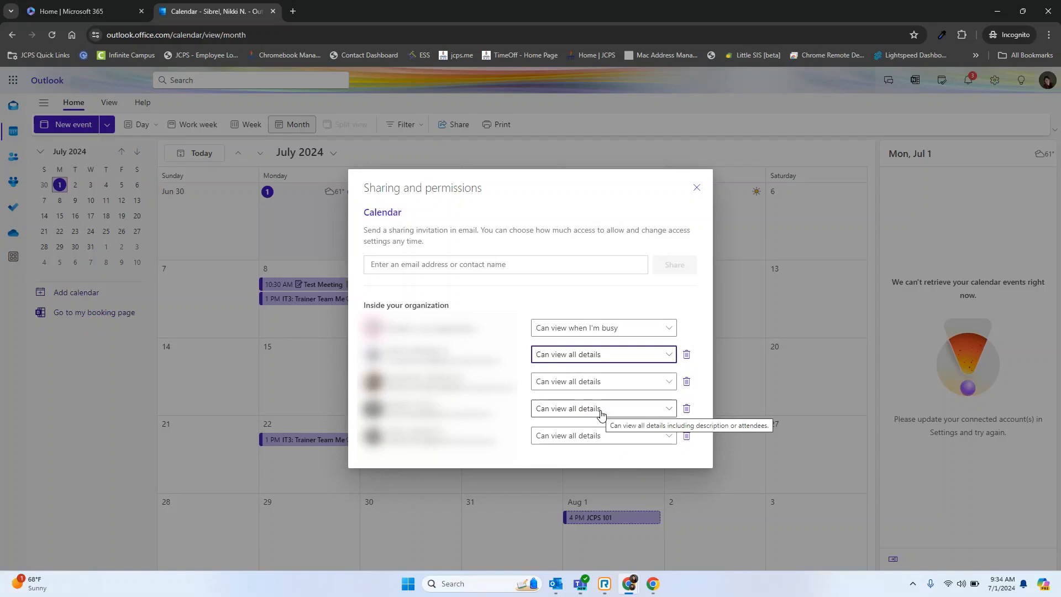
# Share the calendar with the student test account using the permission "Can view when I'm busy".
pyautogui.click(568, 267)
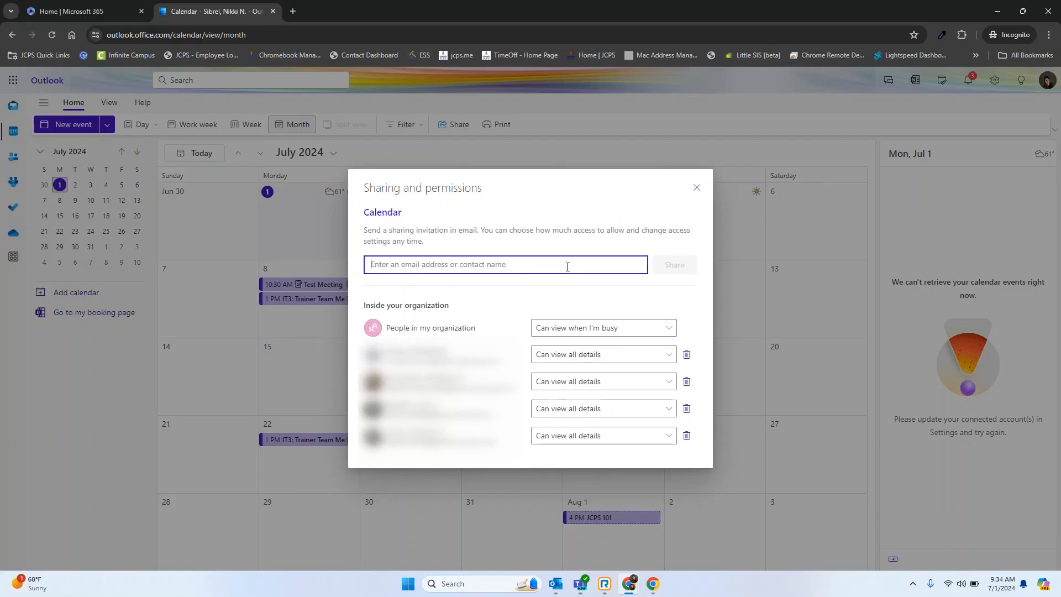
pyautogui.write('b')
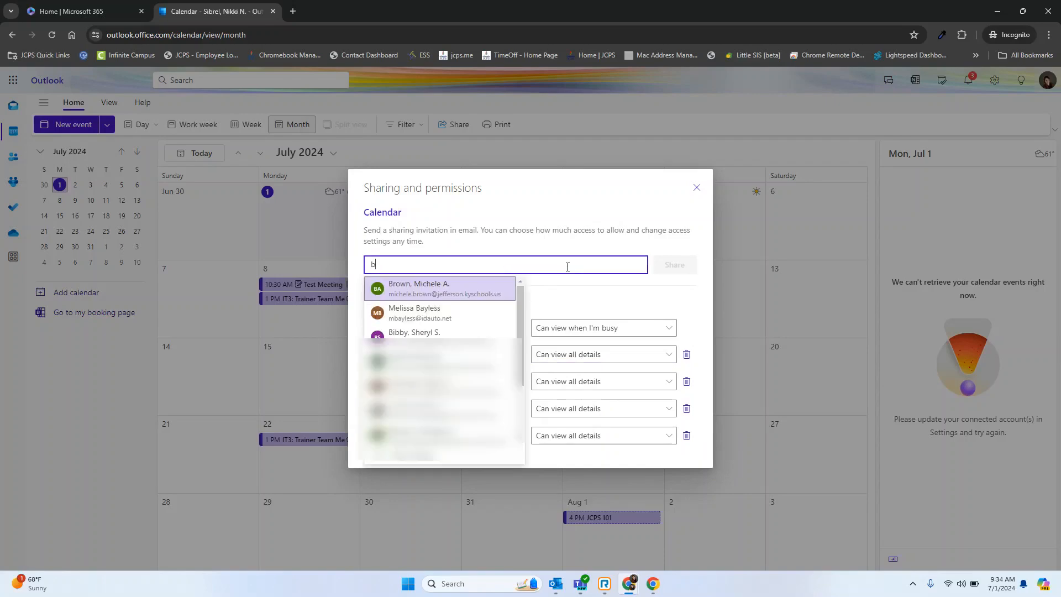
pyautogui.write('ackpack')
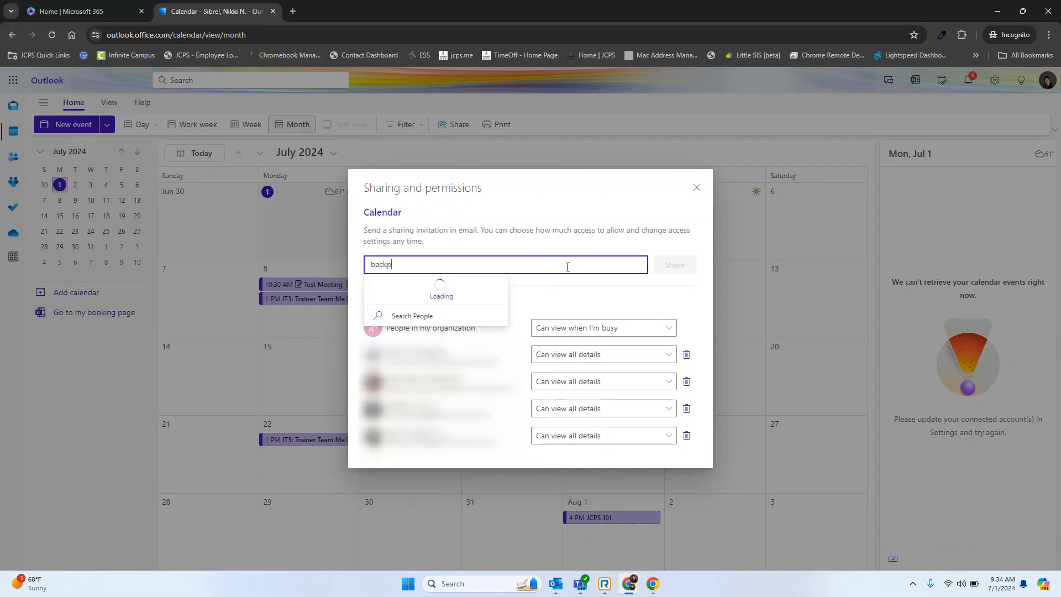
pyautogui.press('Return')
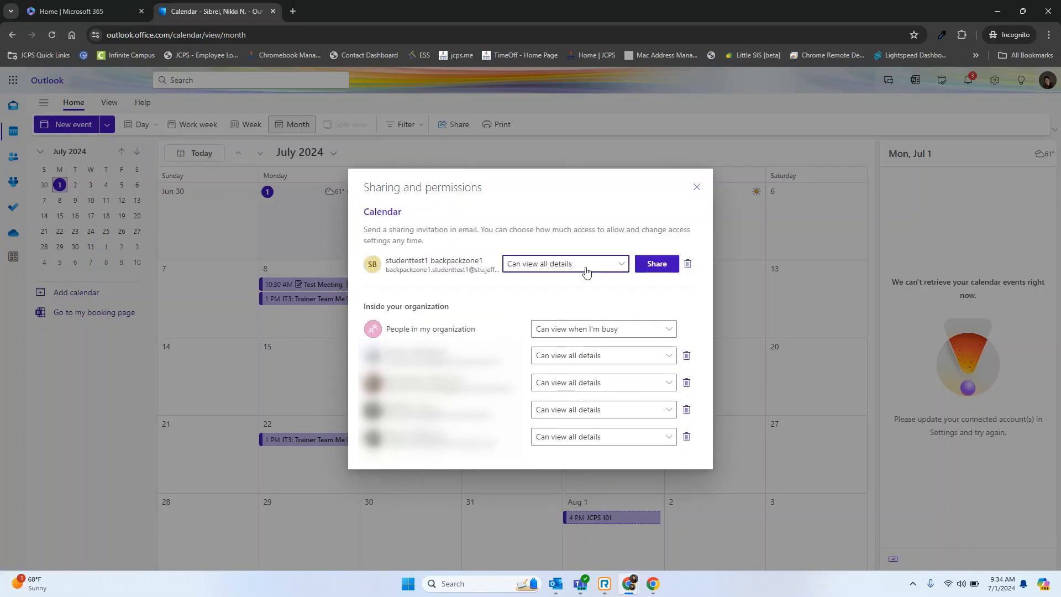
pyautogui.click(618, 268)
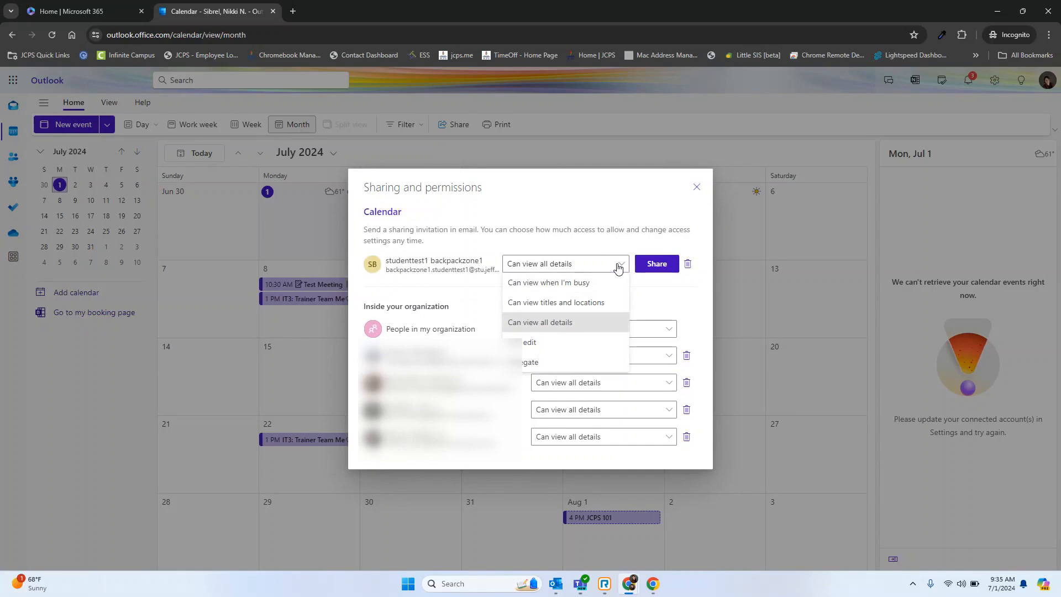
pyautogui.click(606, 283)
pyautogui.click(646, 268)
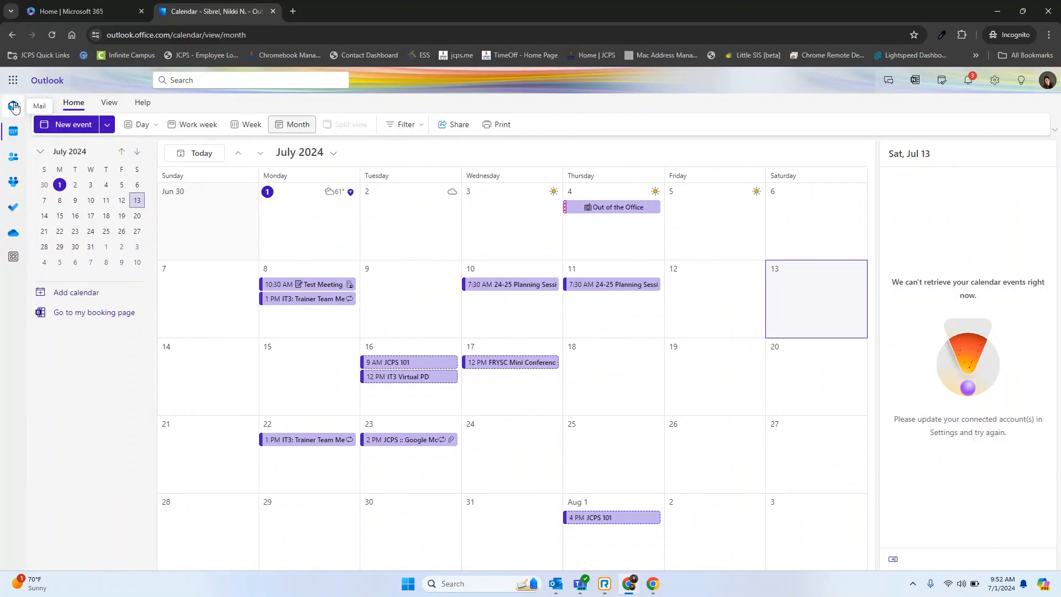
# Switch from the calendar to the Outlook mailbox and collapse its Folders list.
pyautogui.click(13, 106)
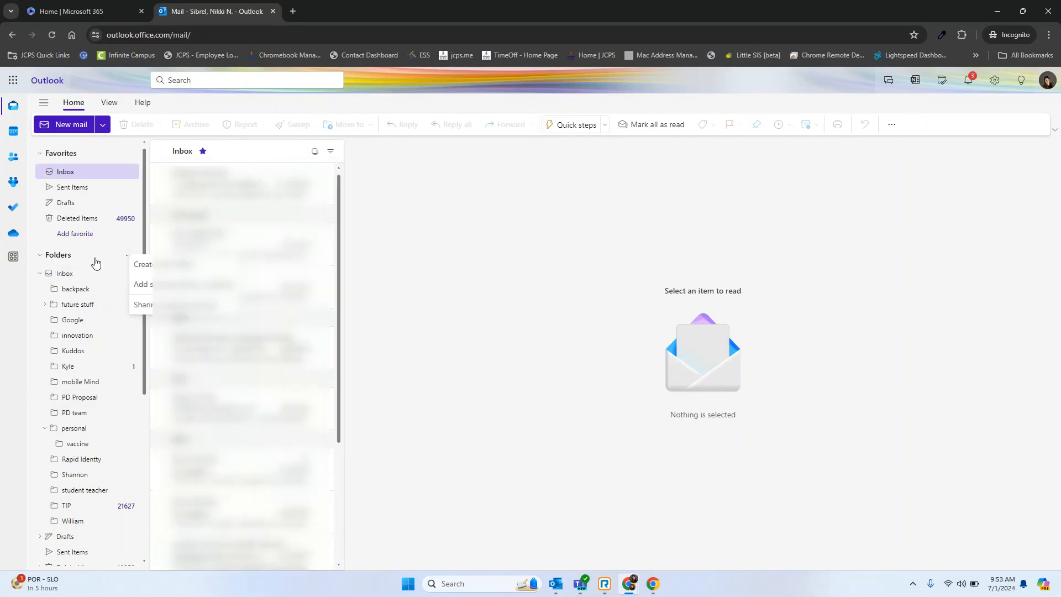
pyautogui.click(95, 259)
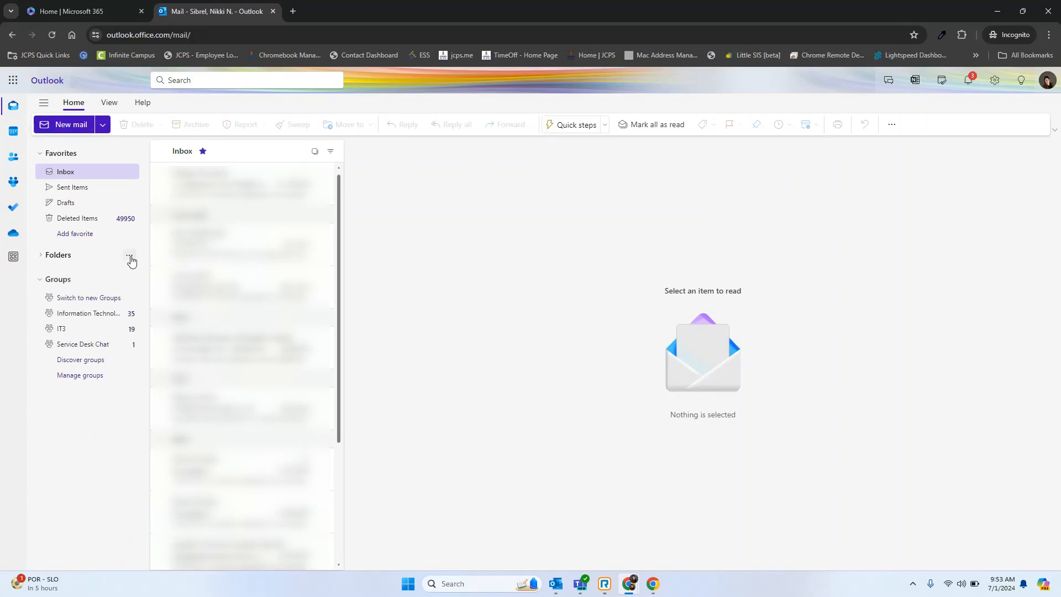
# Create a mail folder named Summer Folder and move it into the innovation folder under Inbox.
pyautogui.click(129, 258)
pyautogui.click(185, 268)
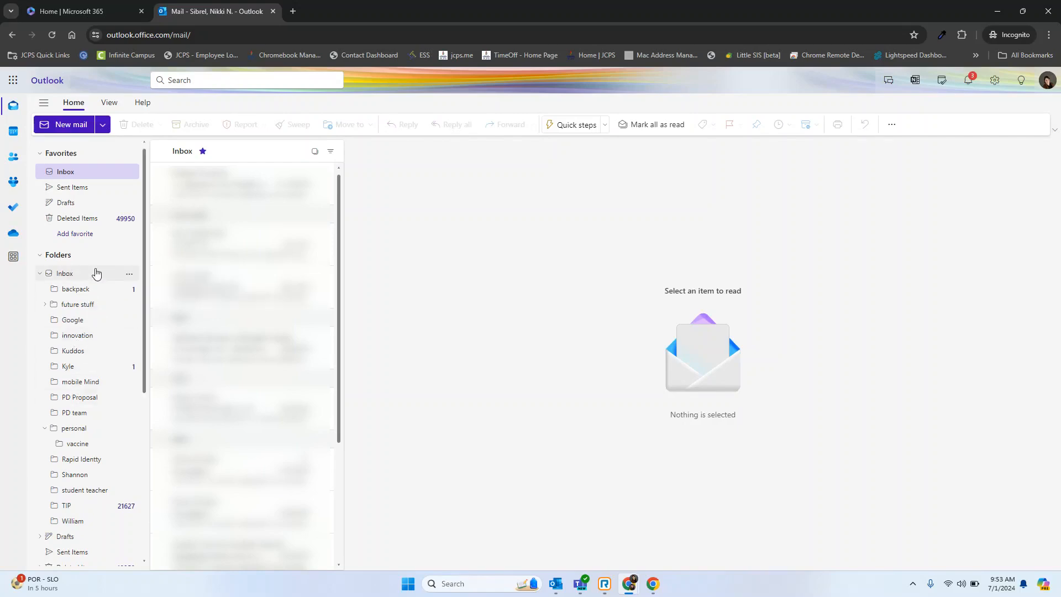
pyautogui.scroll(-4, 88, 366)
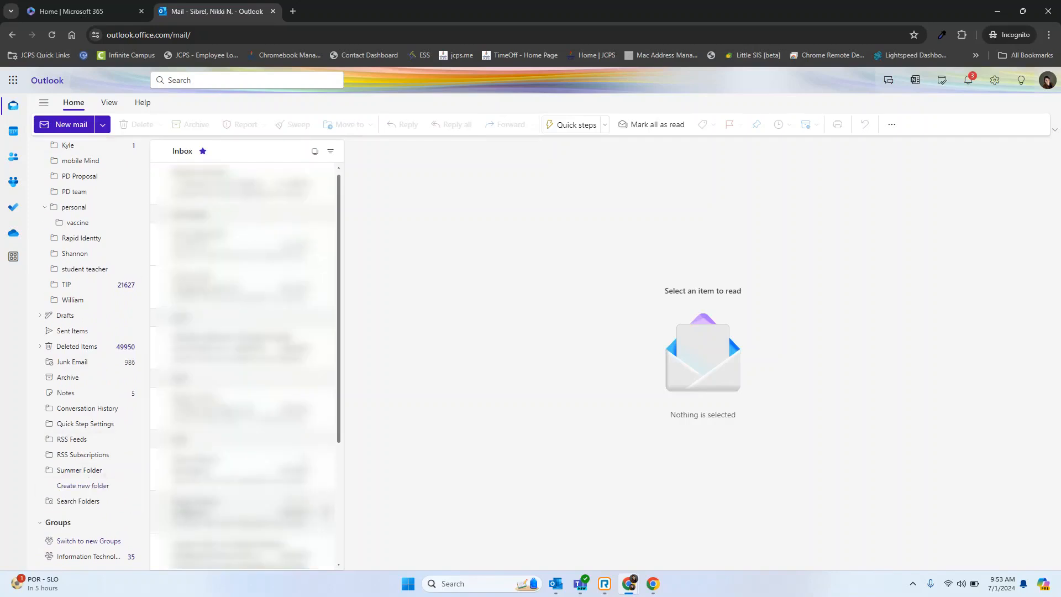
pyautogui.moveTo(93, 470); pyautogui.dragTo(90, 157)
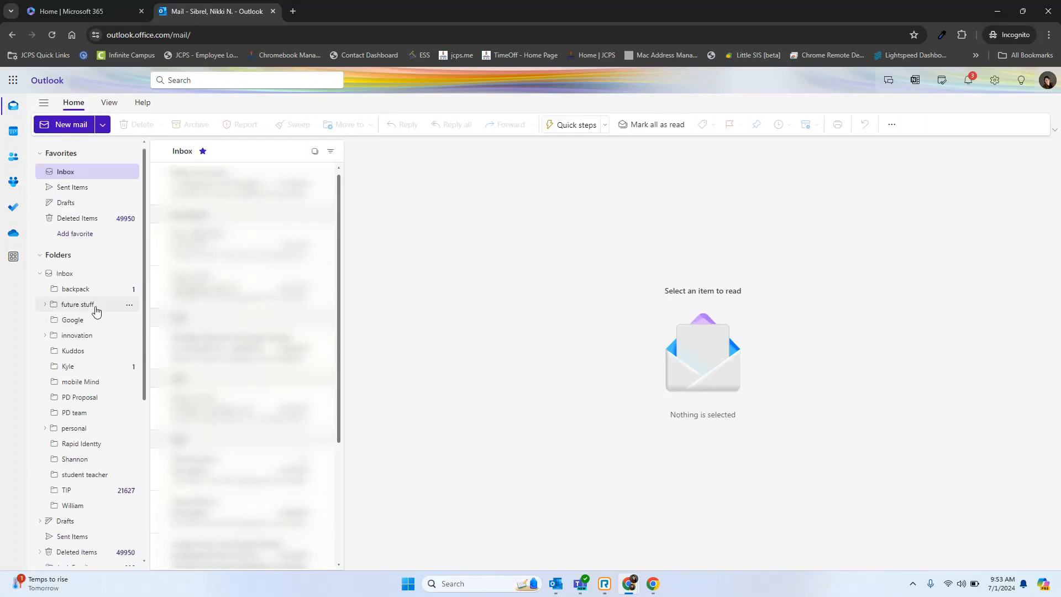
# Move the future stuff folder into the Google folder and expand the innovation folder.
pyautogui.moveTo(96, 311); pyautogui.dragTo(72, 319)
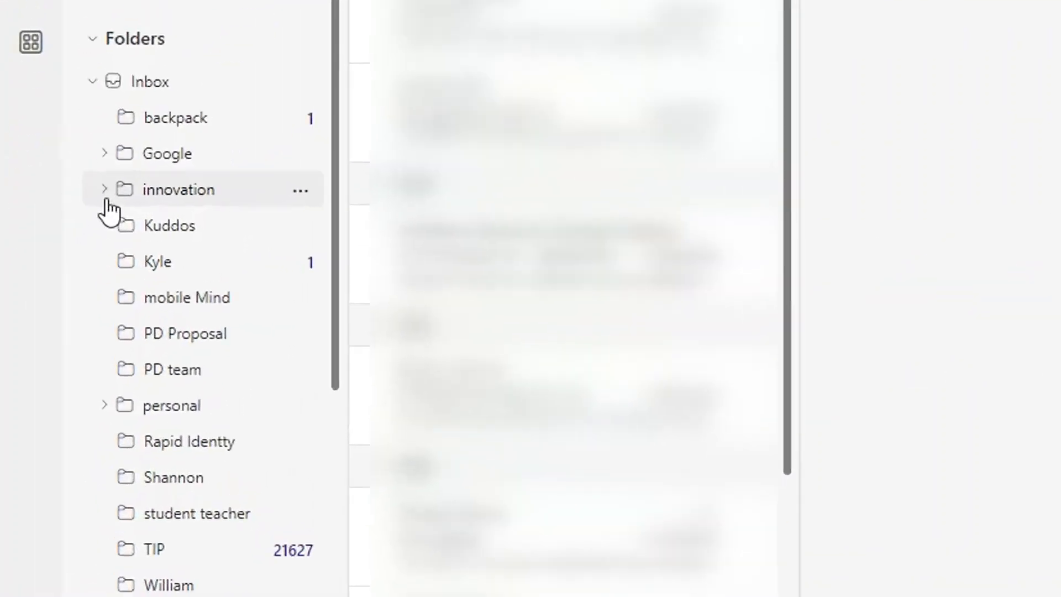
pyautogui.click(114, 170)
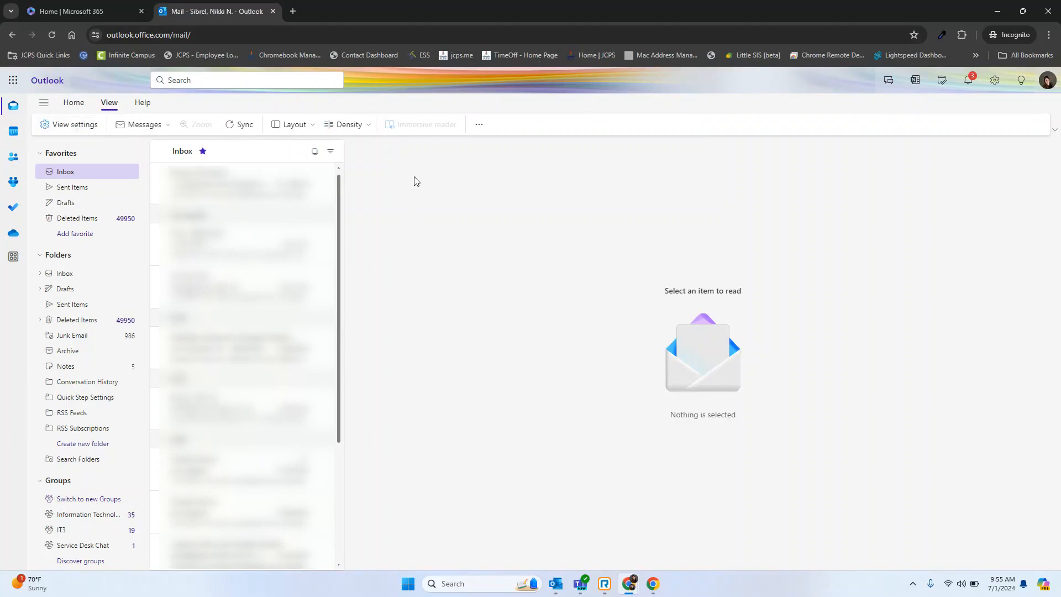
# Hide the mailbox's navigation pane and show it again.
pyautogui.click(49, 102)
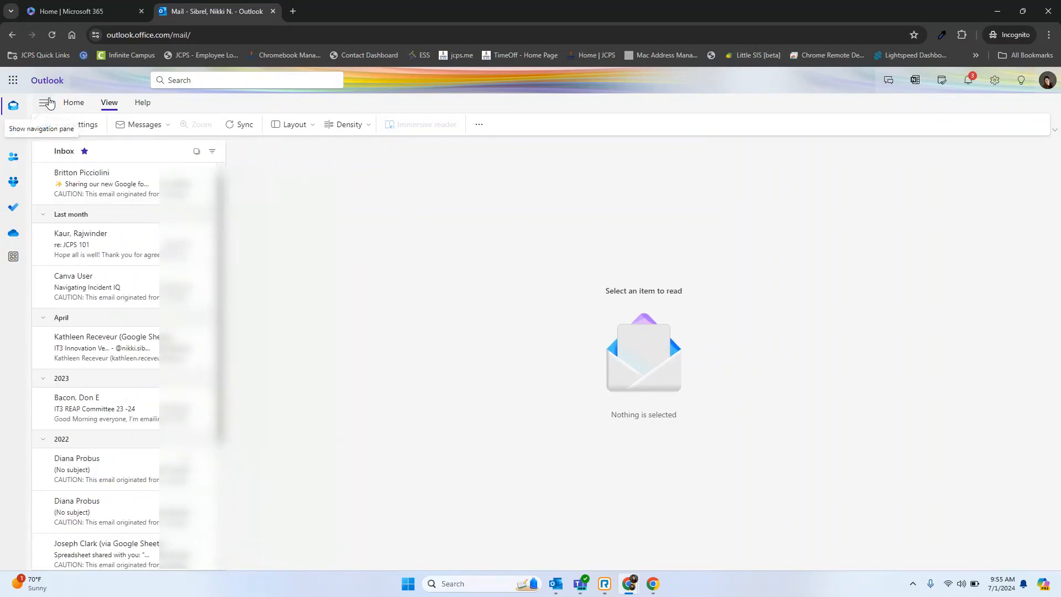
pyautogui.click(48, 102)
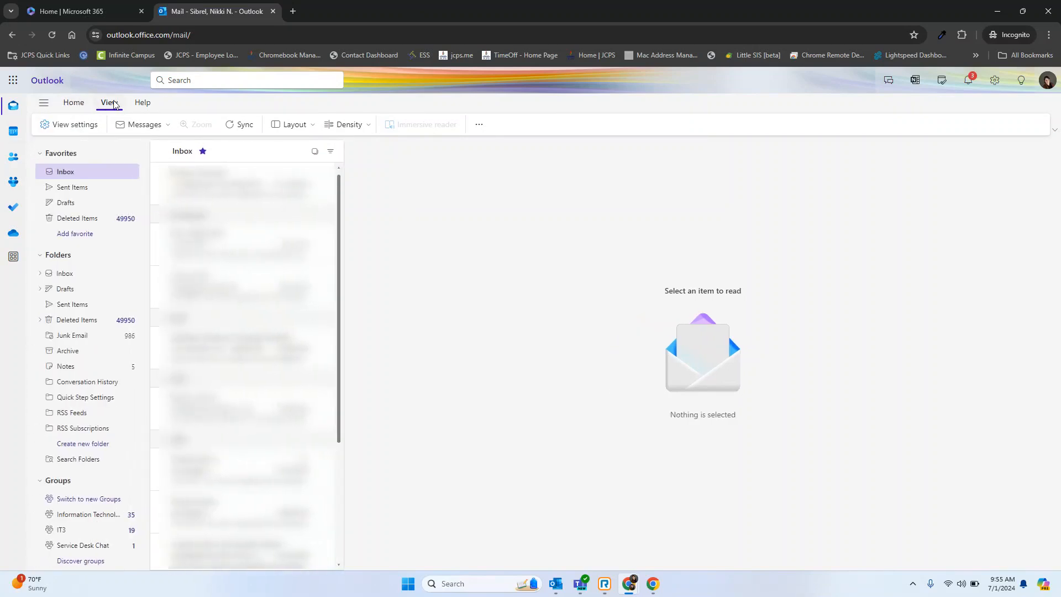
# In the mail rules settings, add a rule named Google with the condition that the subject includes "google classroom".
pyautogui.click(77, 126)
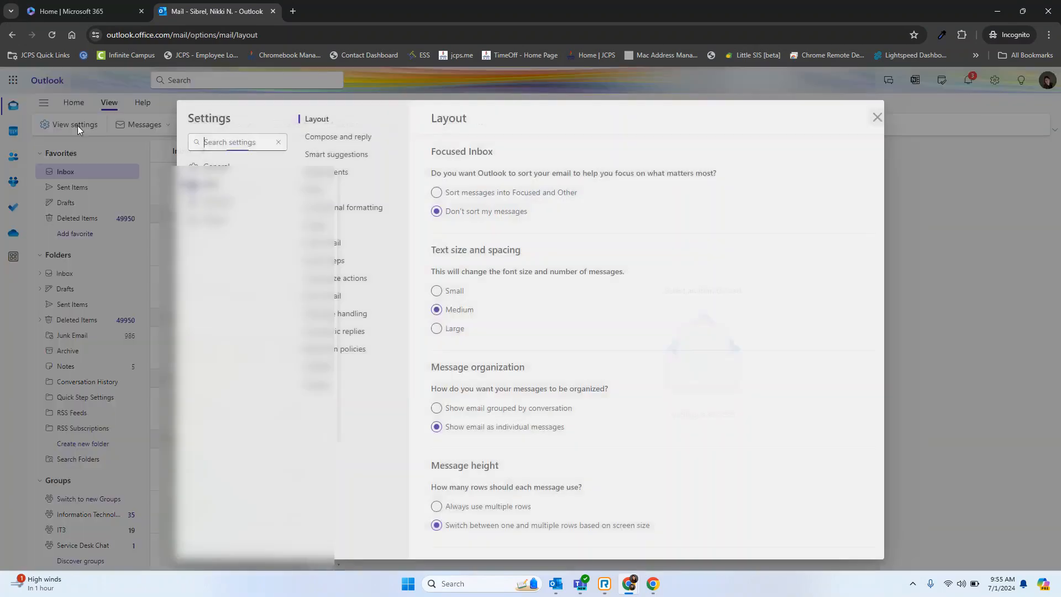
pyautogui.click(313, 178)
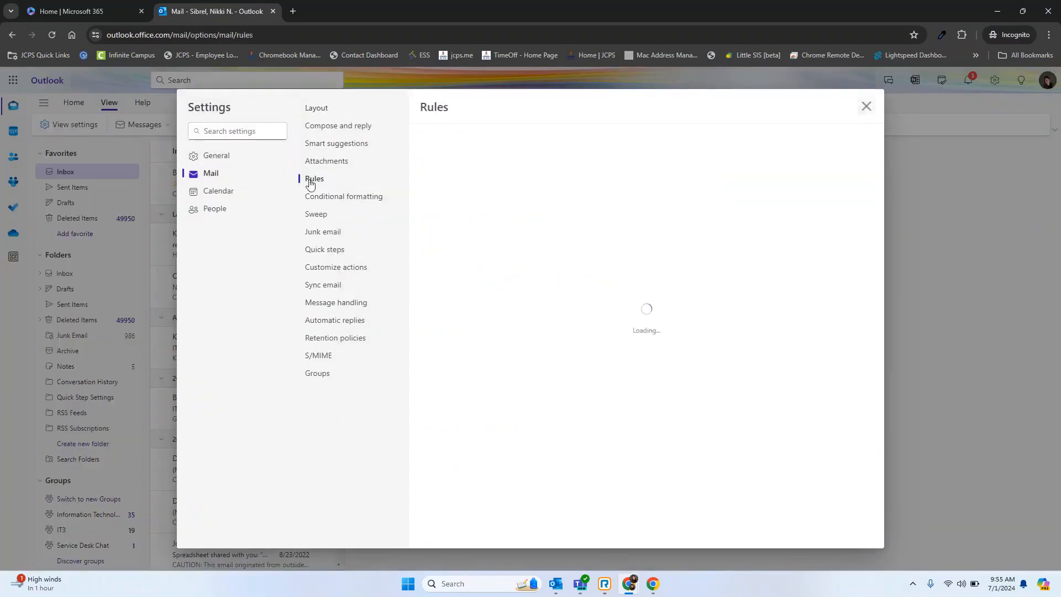
pyautogui.scroll(-5, 628, 345)
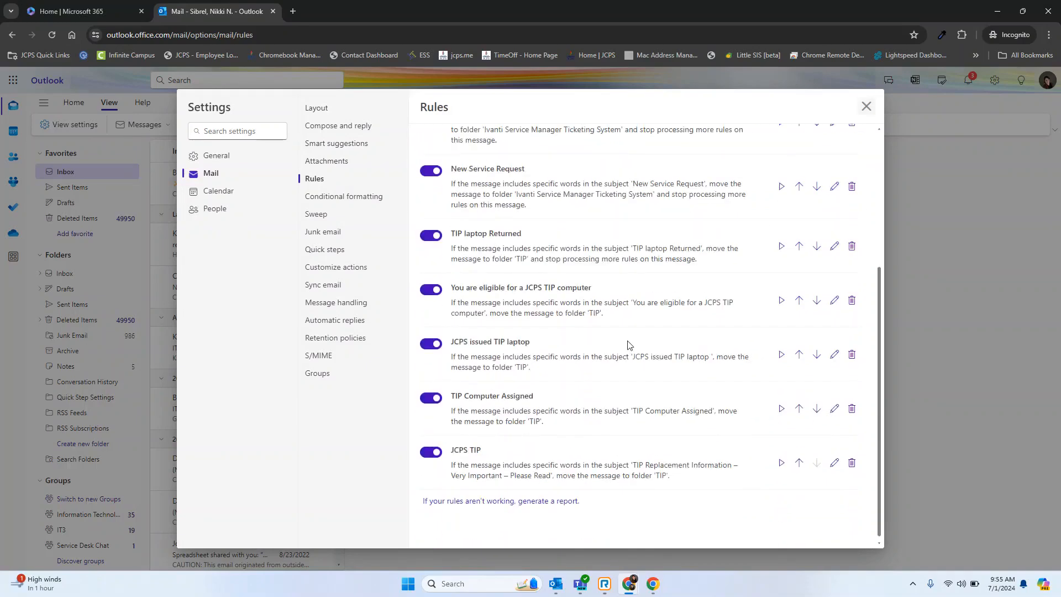
pyautogui.scroll(5, 628, 345)
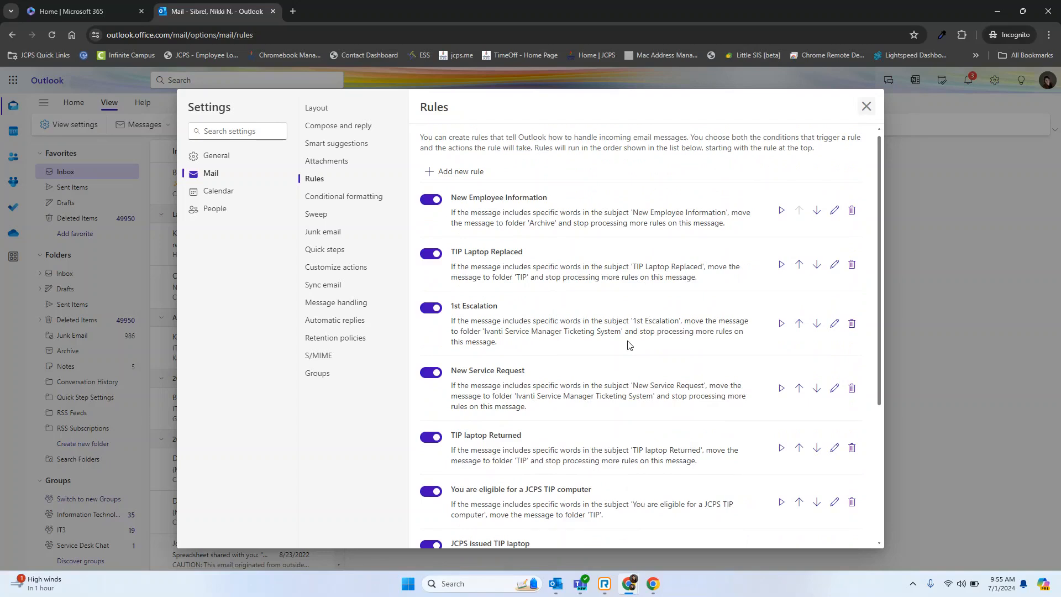
pyautogui.click(453, 172)
pyautogui.write('Google')
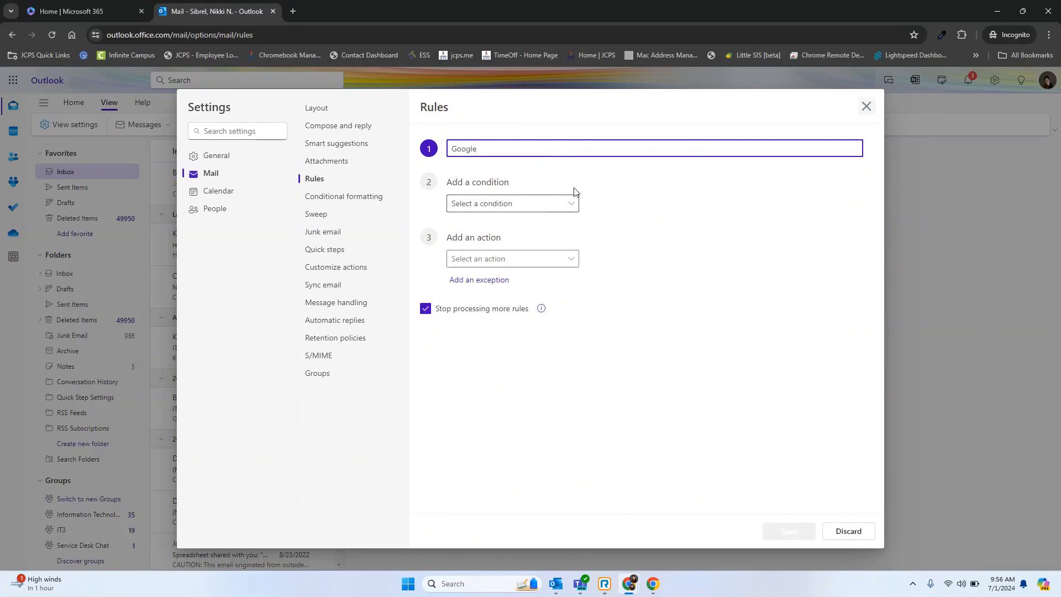
pyautogui.click(571, 208)
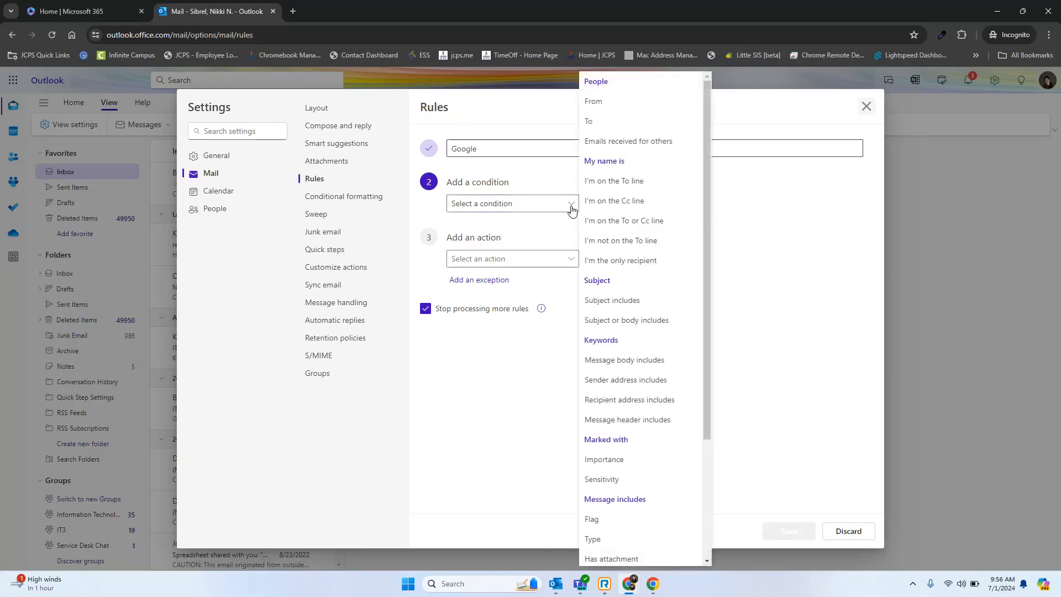
pyautogui.click(622, 101)
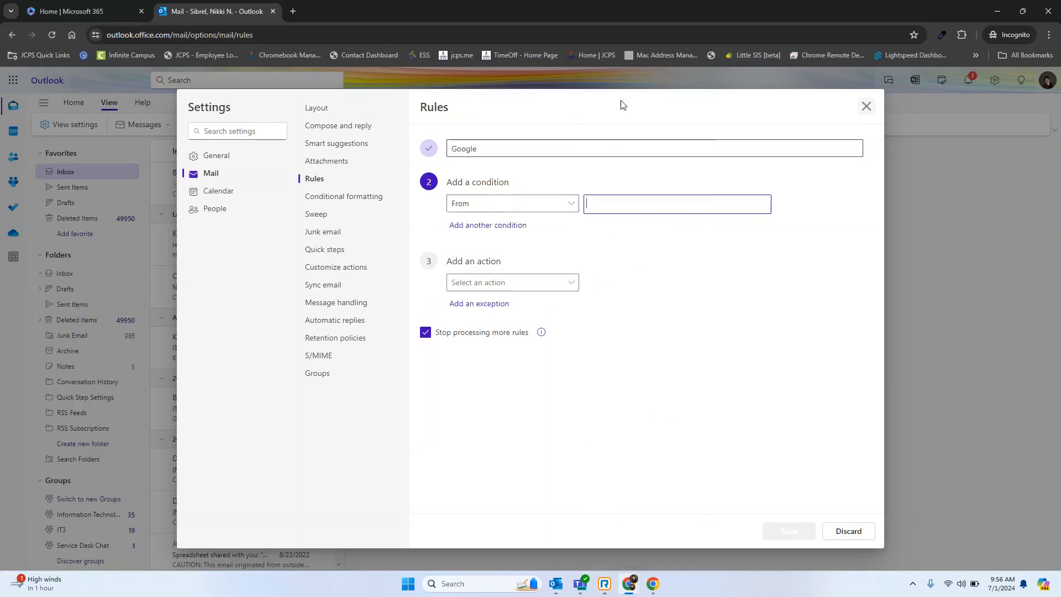
pyautogui.click(634, 201)
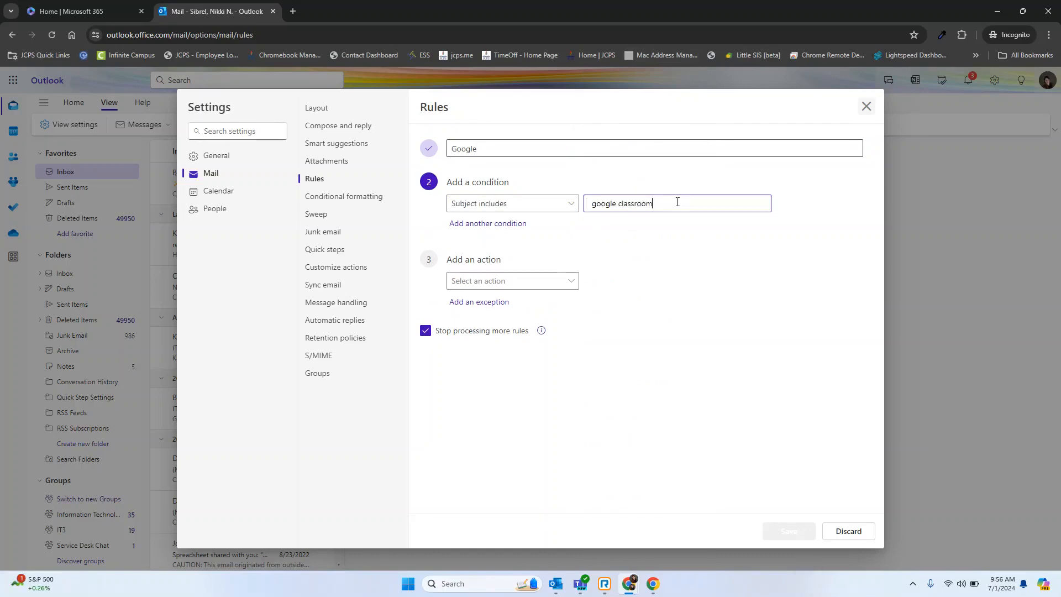
# Make the rule move matching messages to a new folder named Google Classroom and save the rule.
pyautogui.click(559, 282)
pyautogui.click(603, 301)
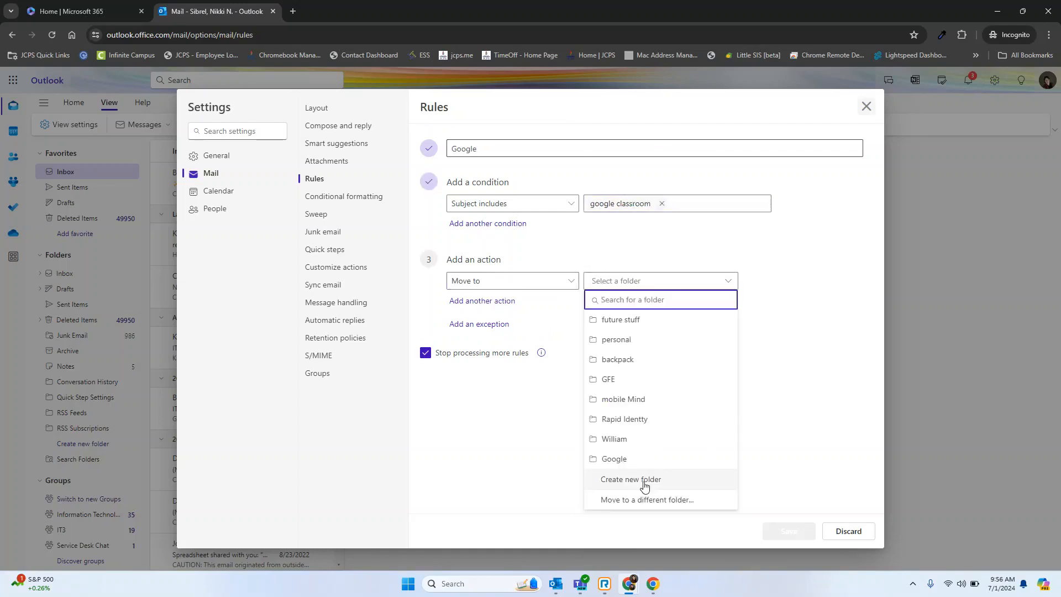
pyautogui.click(630, 479)
pyautogui.write('Google Classroom')
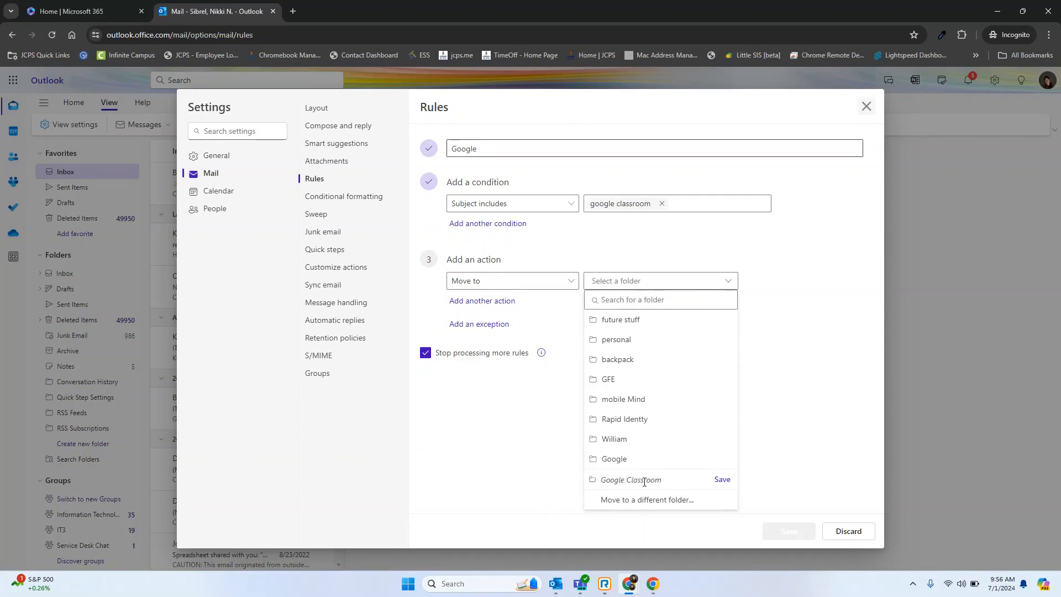
pyautogui.click(722, 480)
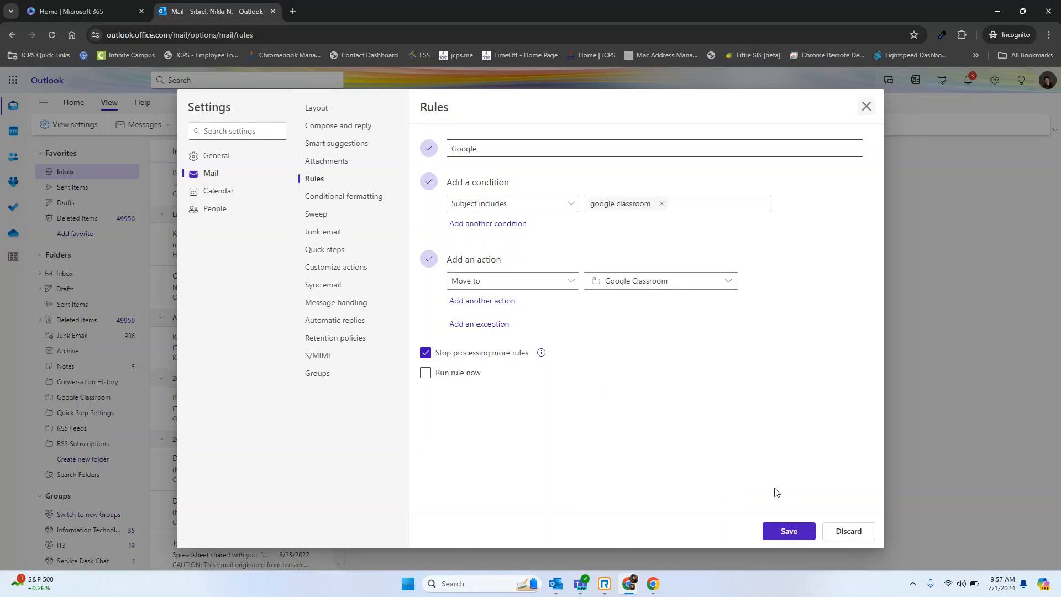
pyautogui.click(781, 532)
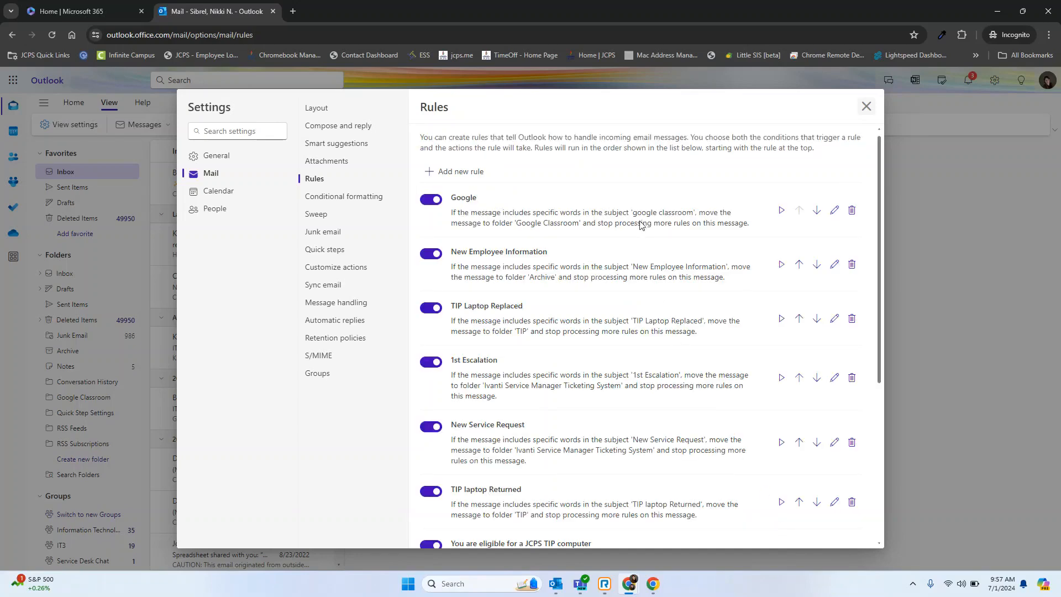
# Delete the Google rule from the mail rules list.
pyautogui.click(851, 213)
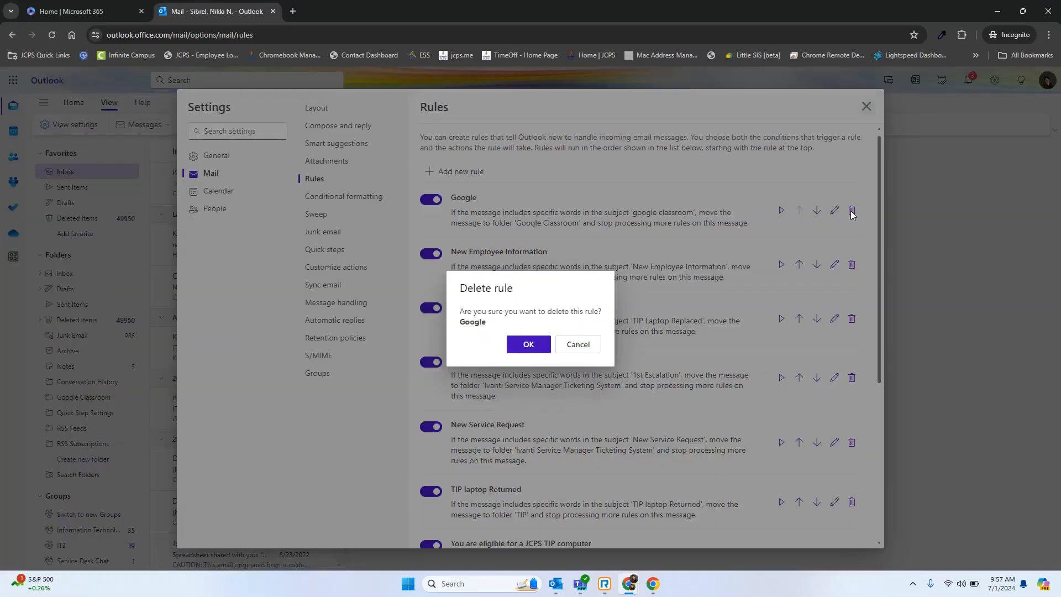
pyautogui.click(530, 344)
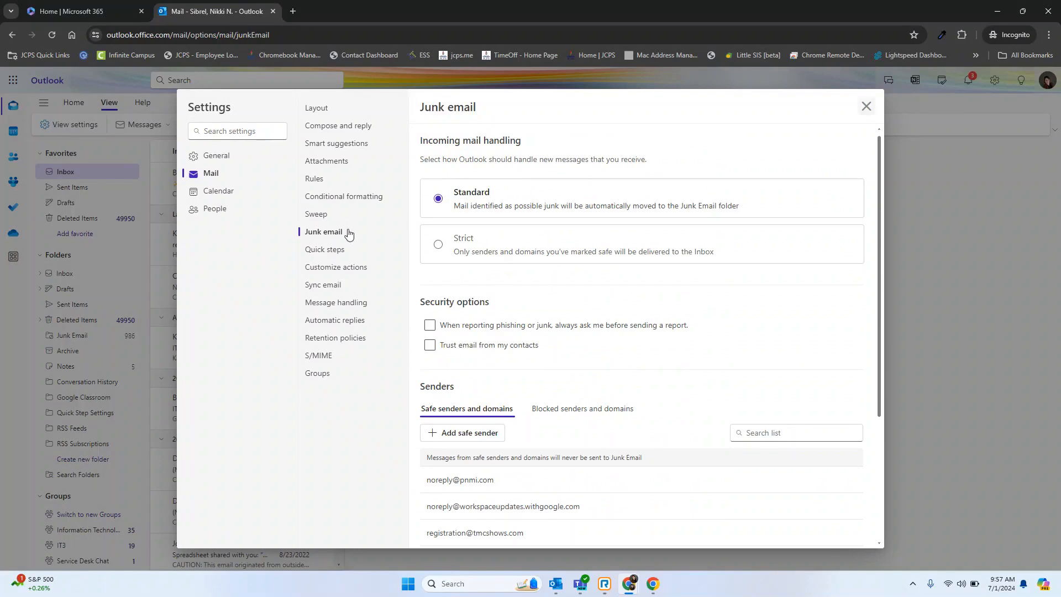
# Review the safe senders list in the junk email settings and open a new safe sender entry.
pyautogui.scroll(-3, 620, 340)
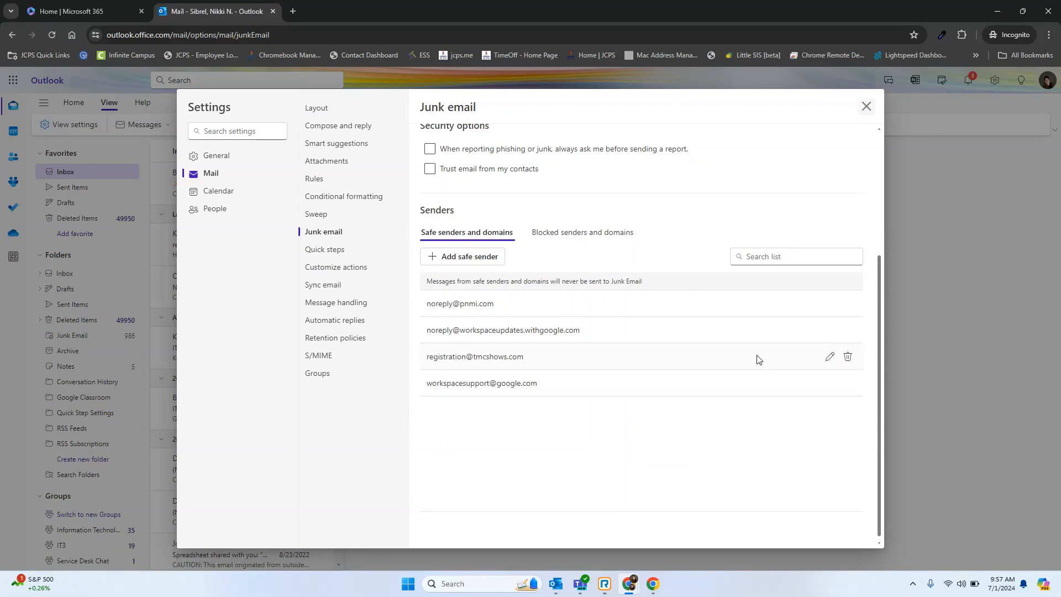
pyautogui.click(478, 256)
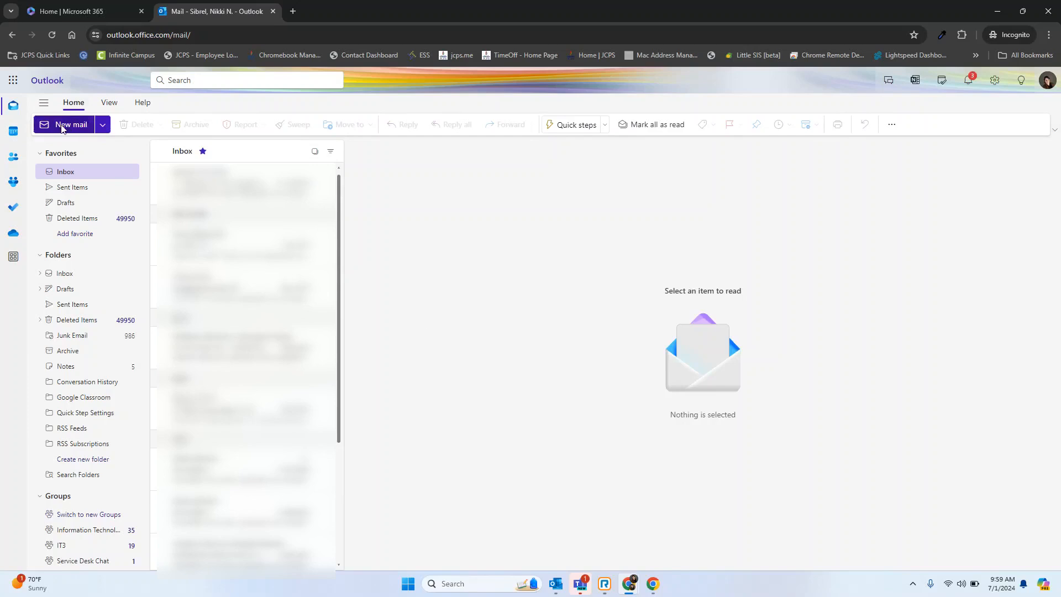
# Start a mail to the student test account with the subject "Morning Meeting" and reopen it from the Drafts folder.
pyautogui.click(62, 128)
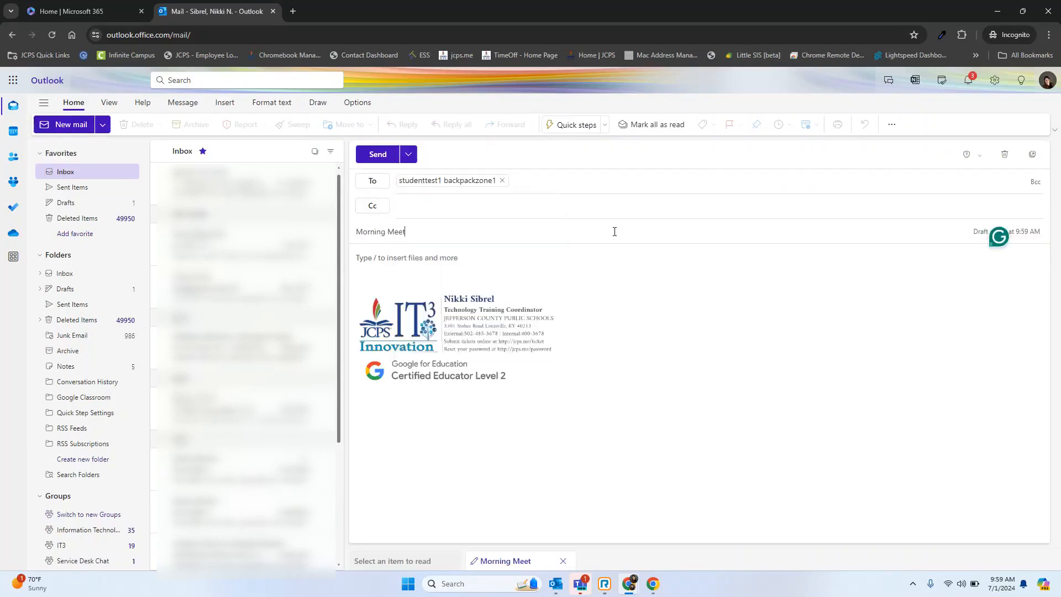
pyautogui.write('ing Meeting')
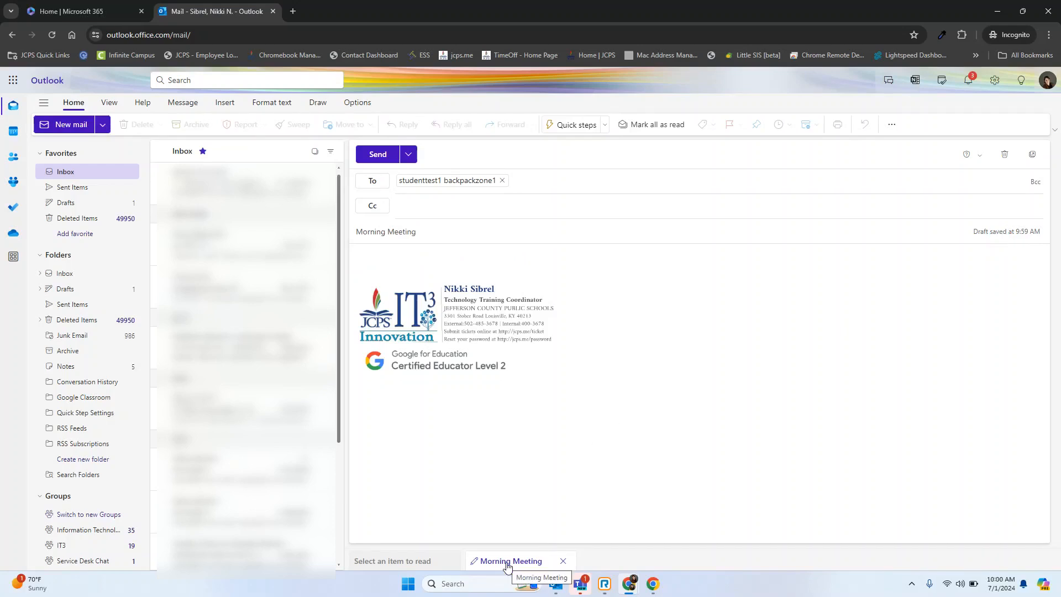
pyautogui.click(91, 289)
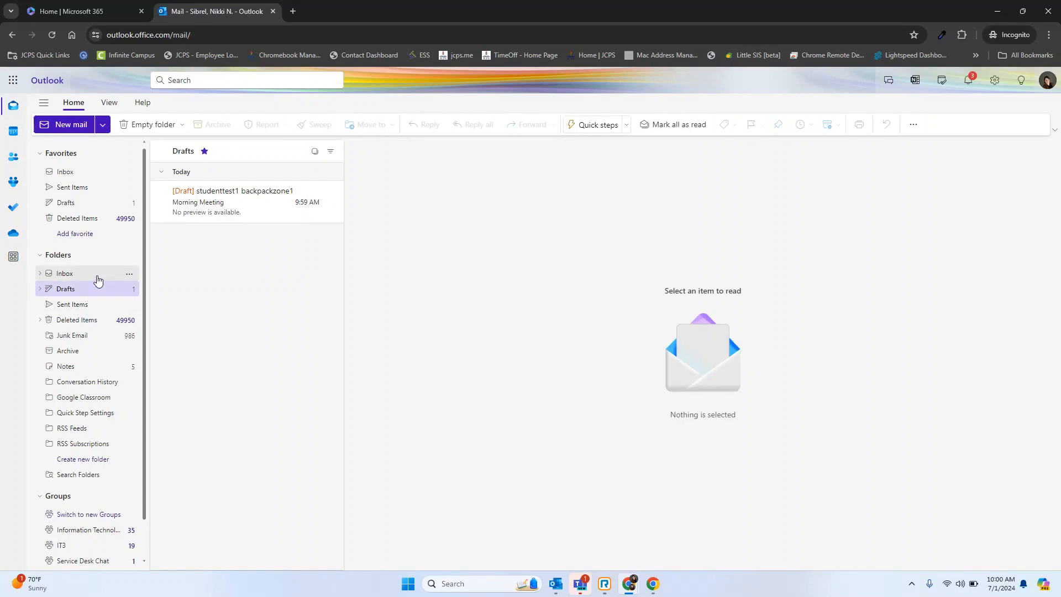
pyautogui.click(236, 192)
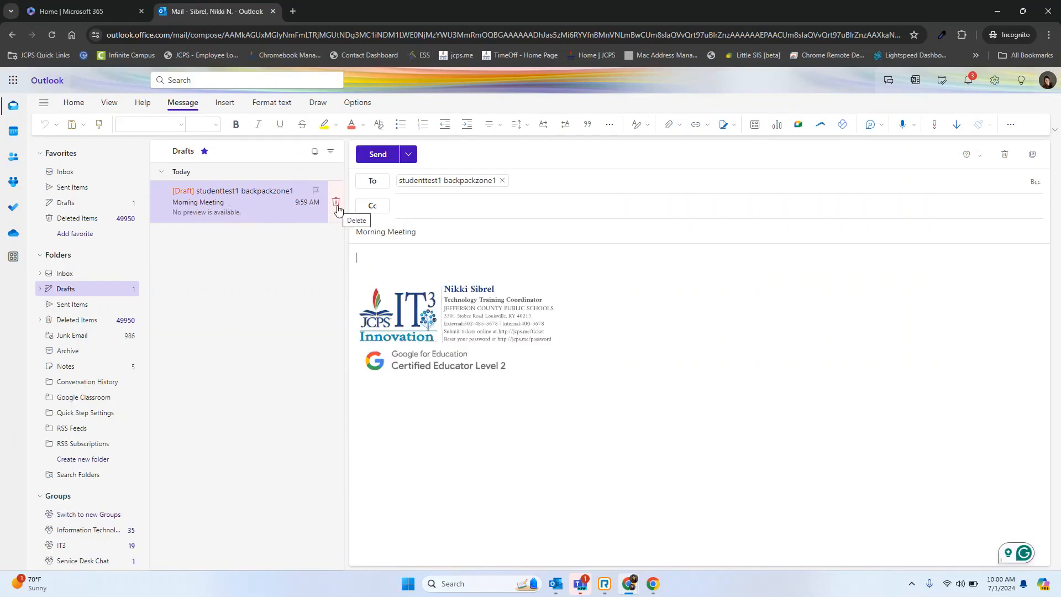
# Open the email signature settings from the draft and examine the existing signature's content.
pyautogui.click(734, 126)
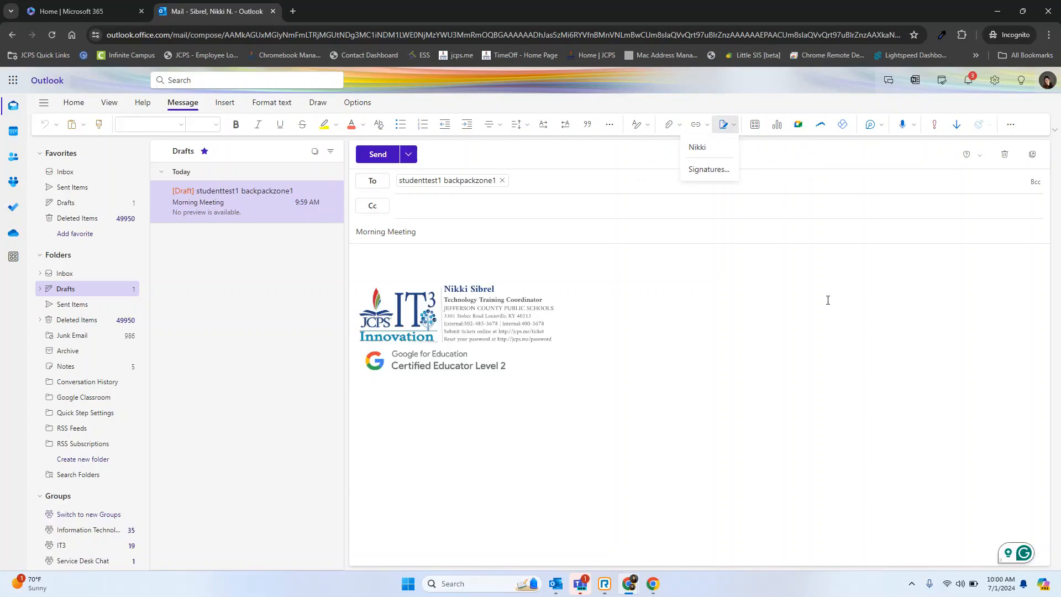
pyautogui.moveTo(828, 300); pyautogui.dragTo(670, 135)
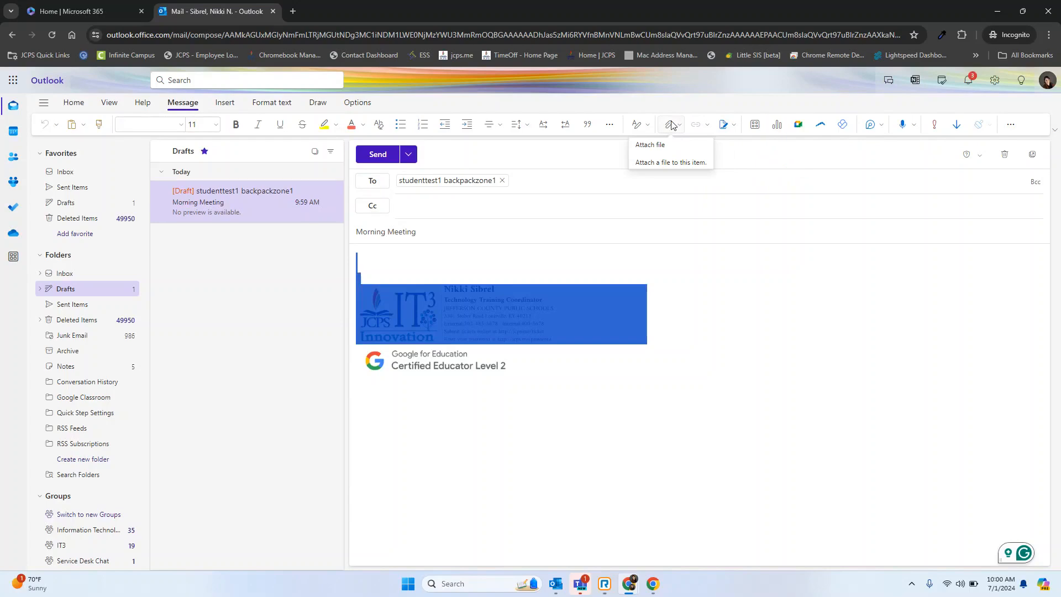
pyautogui.click(725, 125)
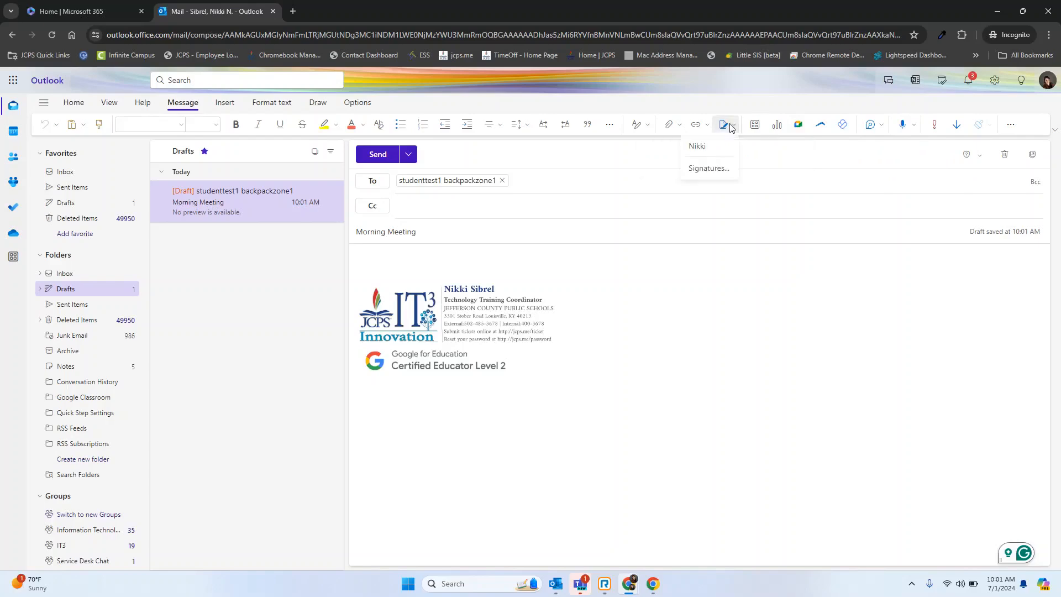
pyautogui.click(715, 176)
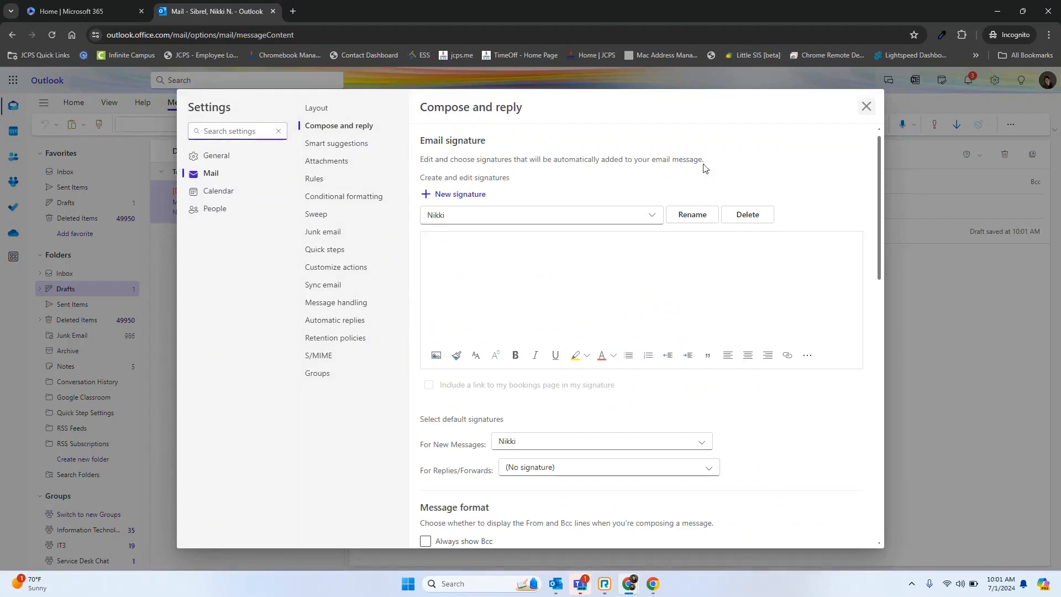
pyautogui.click(653, 217)
pyautogui.click(448, 237)
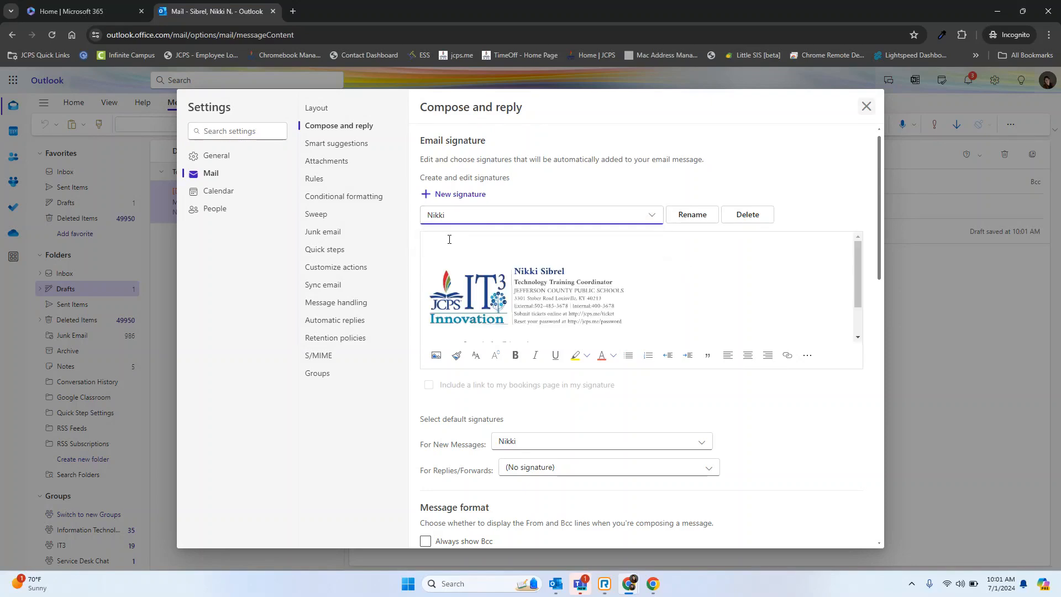
pyautogui.click(575, 304)
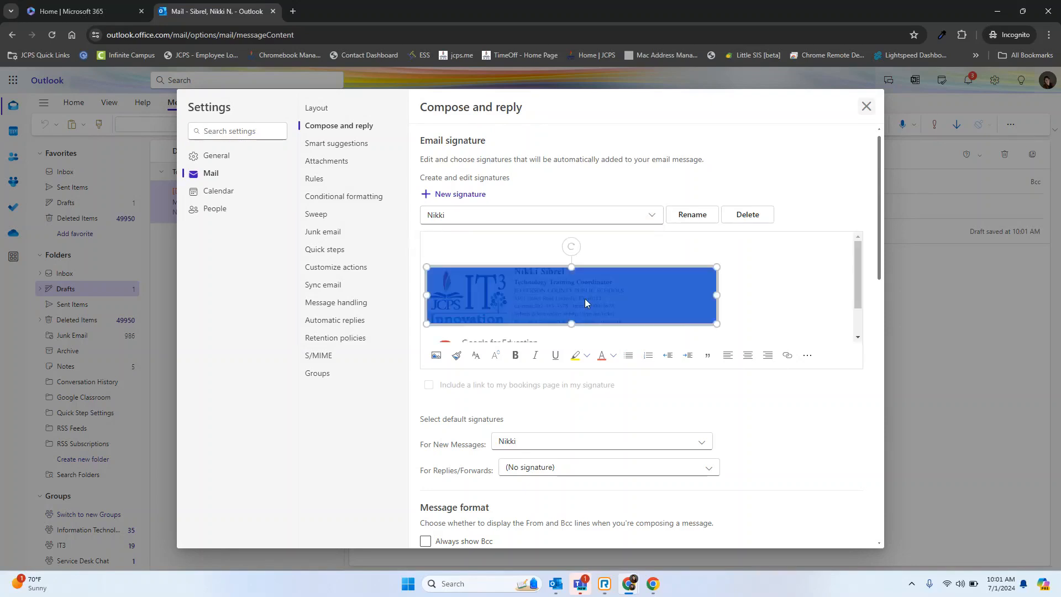
pyautogui.click(662, 235)
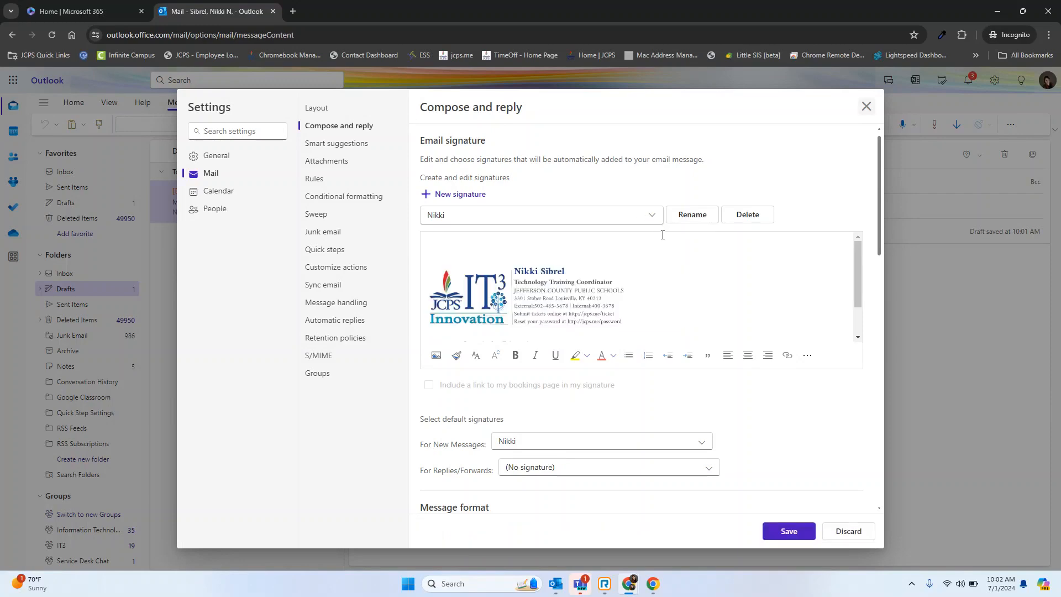
# Create a signature called "name only" with the sender's name, the title IT Training Coordinator and a line pointing to the Technical Learning Center at jcps.me/TLC.
pyautogui.click(475, 195)
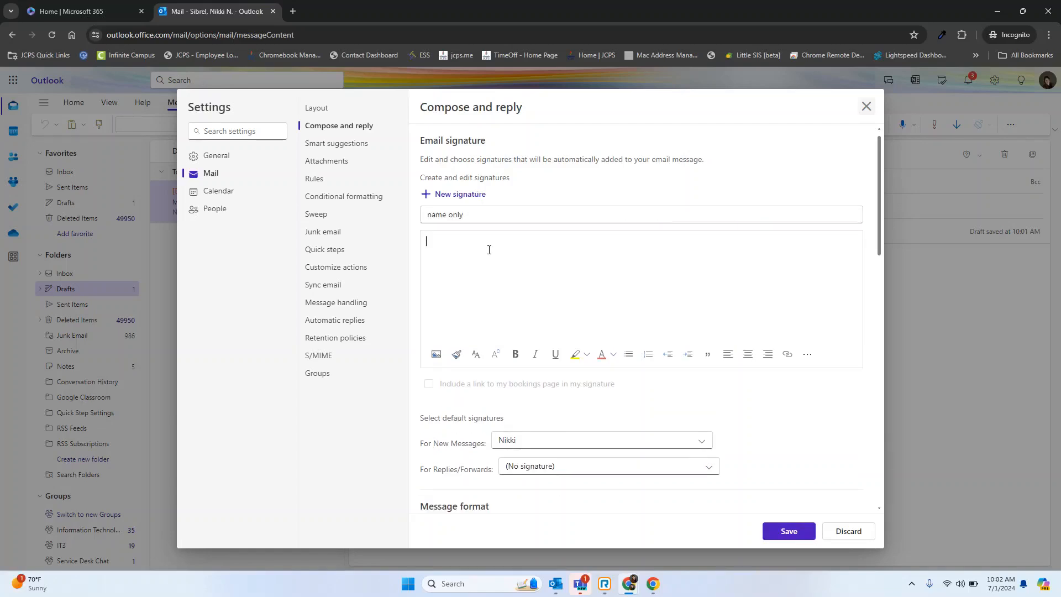
pyautogui.write('Nikki Sibrel')
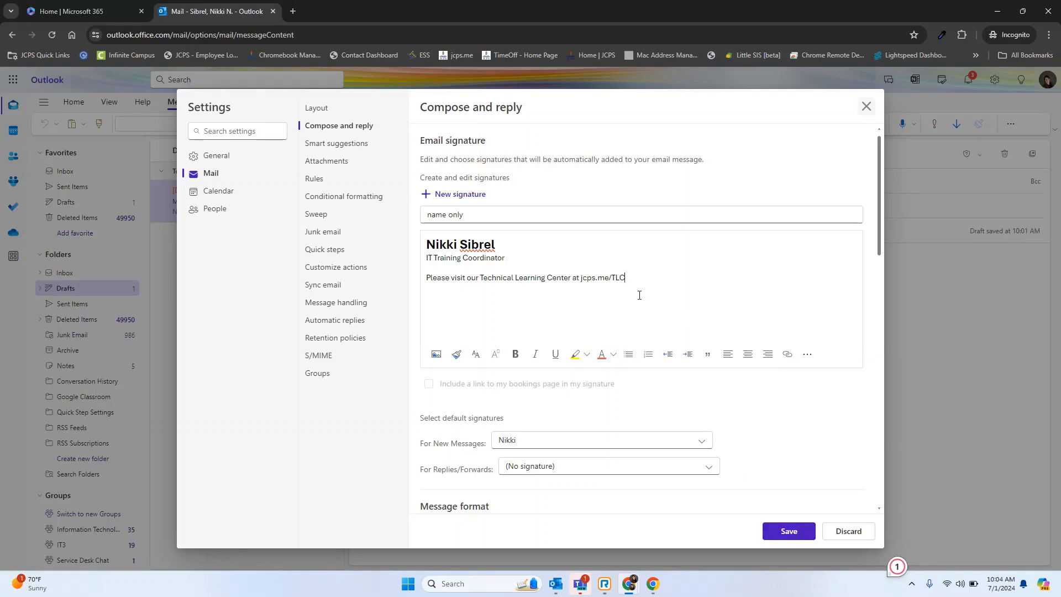
# Link the signature's jcps.me/TLC text to the web address jcps.me/tlc and save the signature.
pyautogui.moveTo(626, 275); pyautogui.dragTo(582, 277)
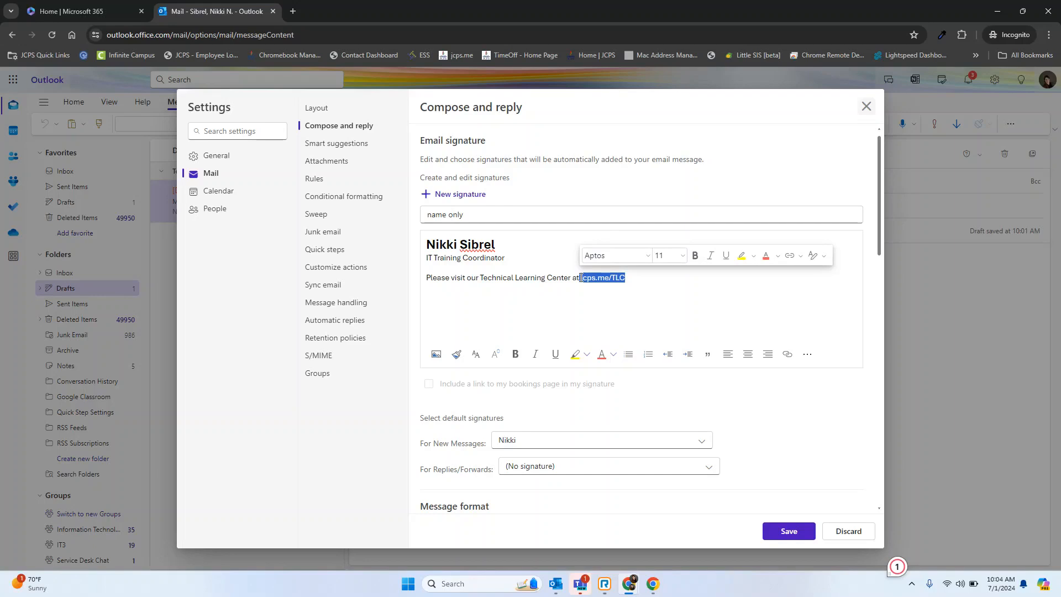
pyautogui.click(788, 255)
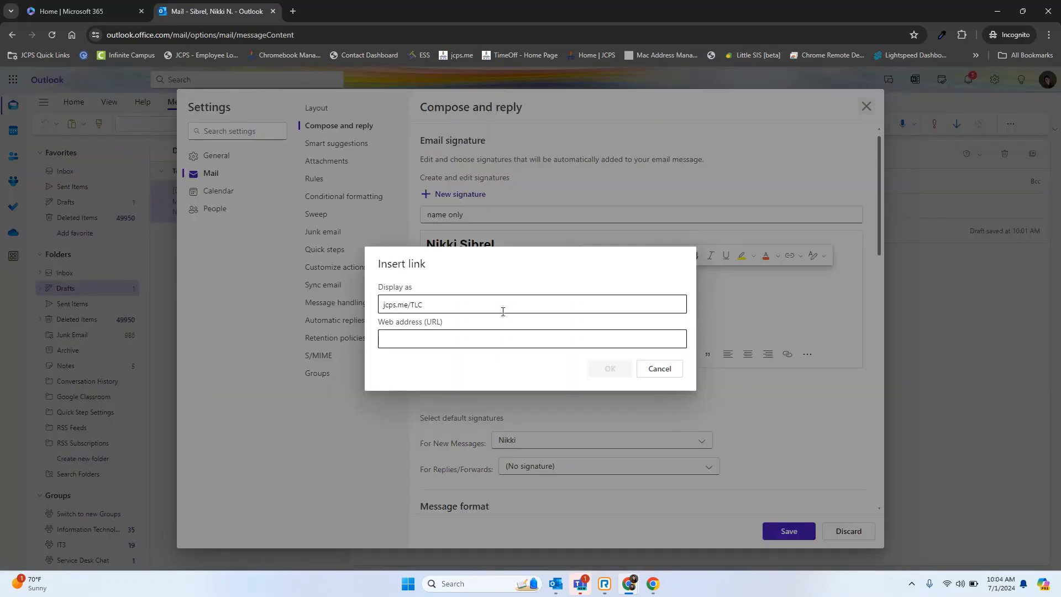
pyautogui.write('jcps.me/tlc')
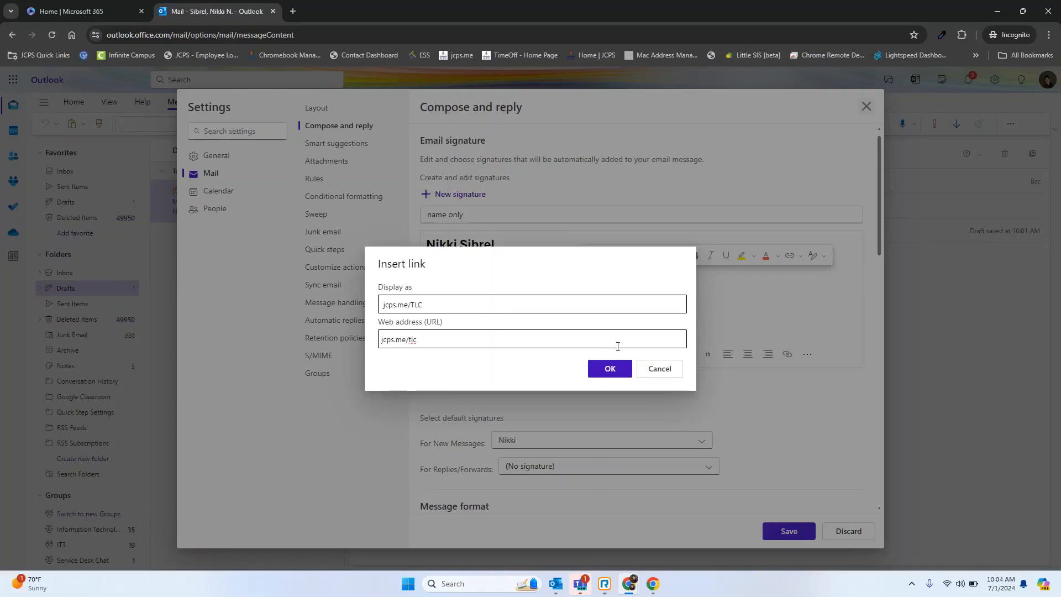
pyautogui.click(612, 369)
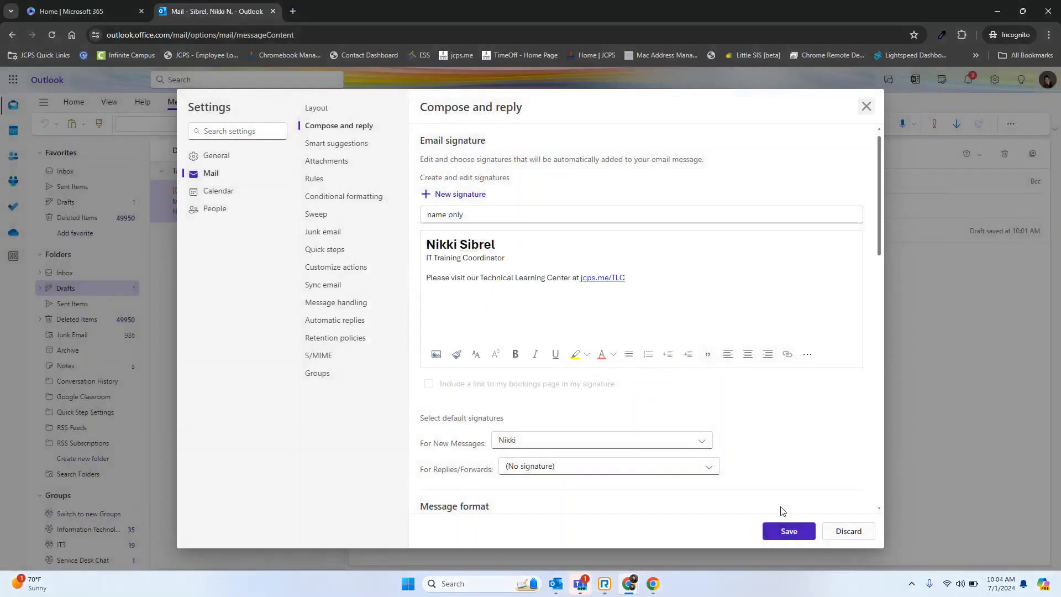
pyautogui.click(788, 531)
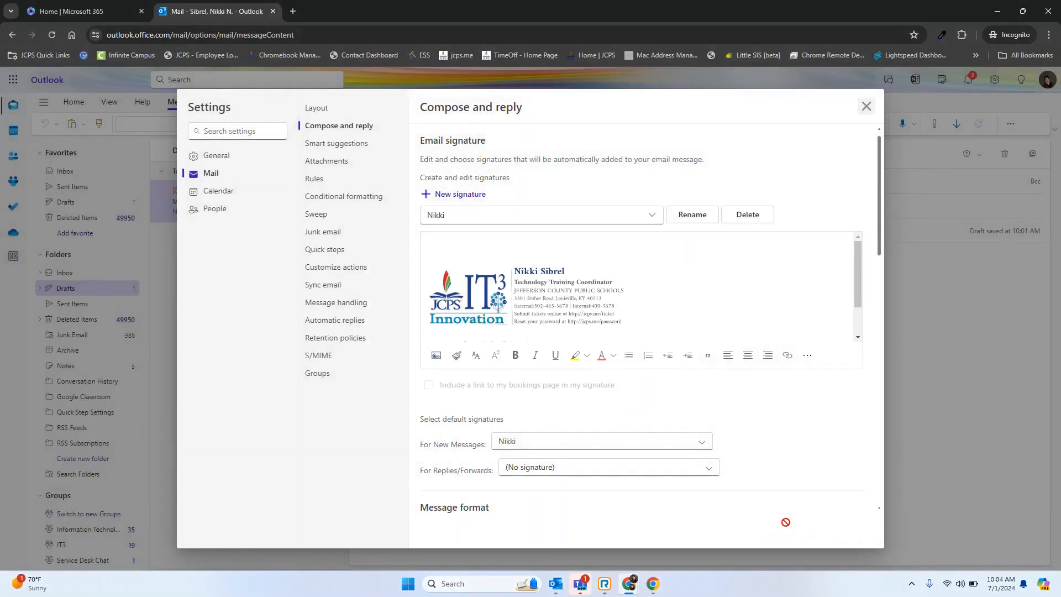
# Delete the "name only" signature and save the signature settings.
pyautogui.click(659, 219)
pyautogui.click(629, 254)
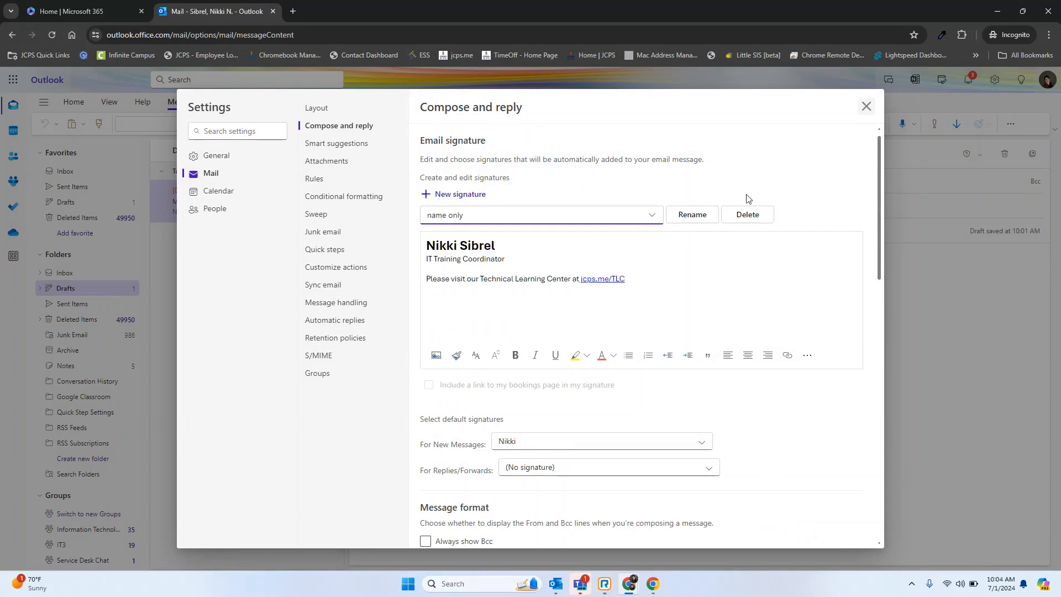
pyautogui.click(765, 215)
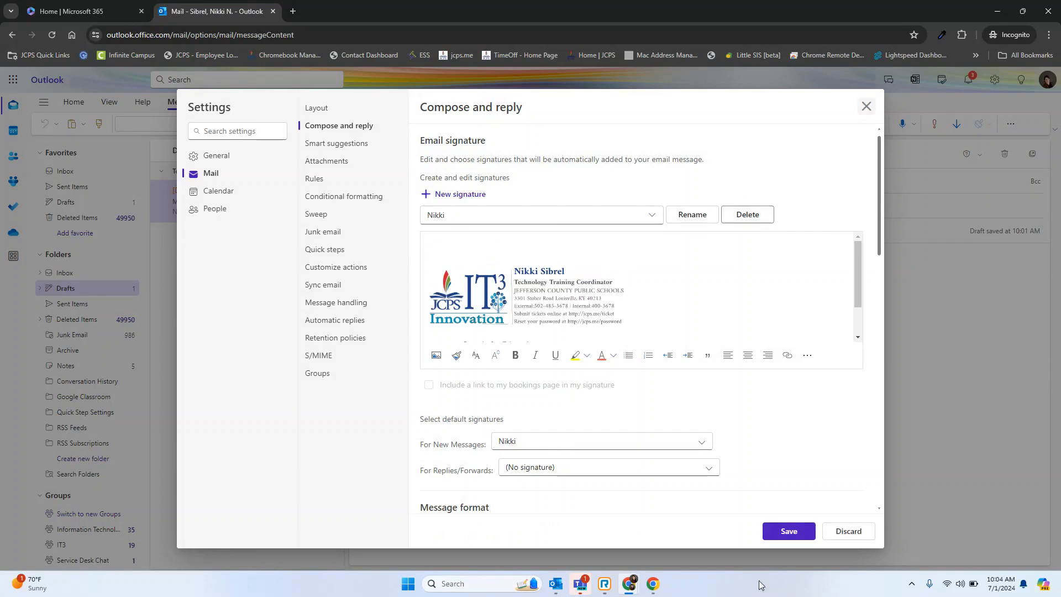
pyautogui.click(796, 534)
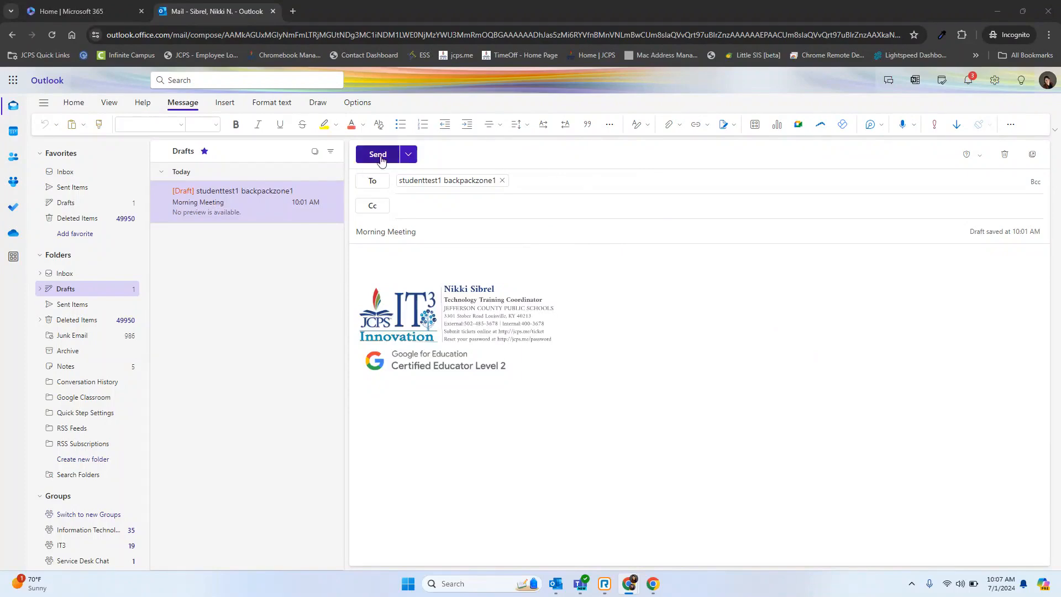
# Check the send options of the "Morning Meeting" draft, discard the draft and return to the Inbox.
pyautogui.click(409, 154)
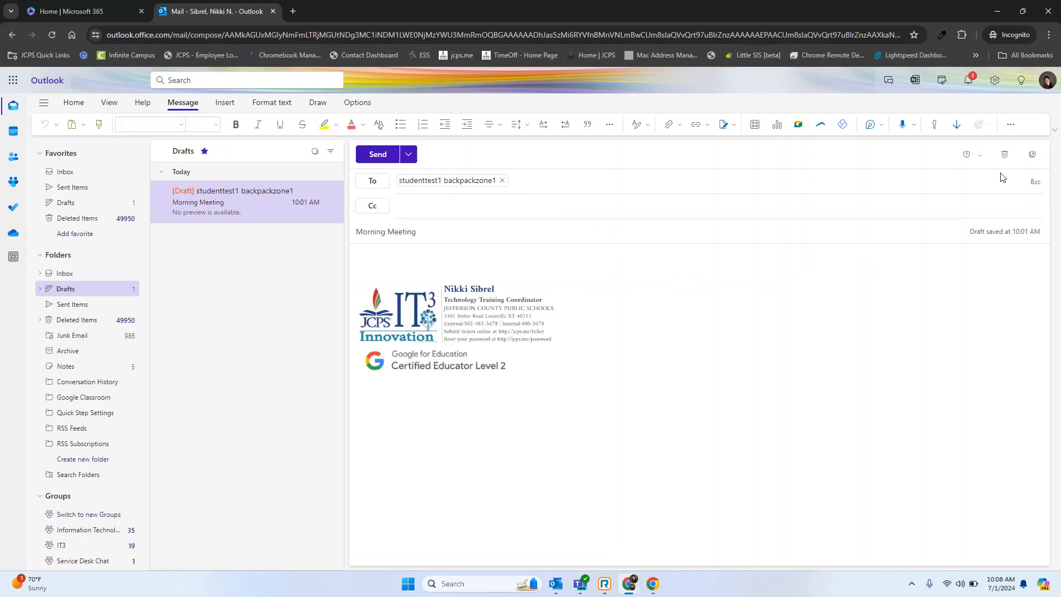
pyautogui.click(1005, 155)
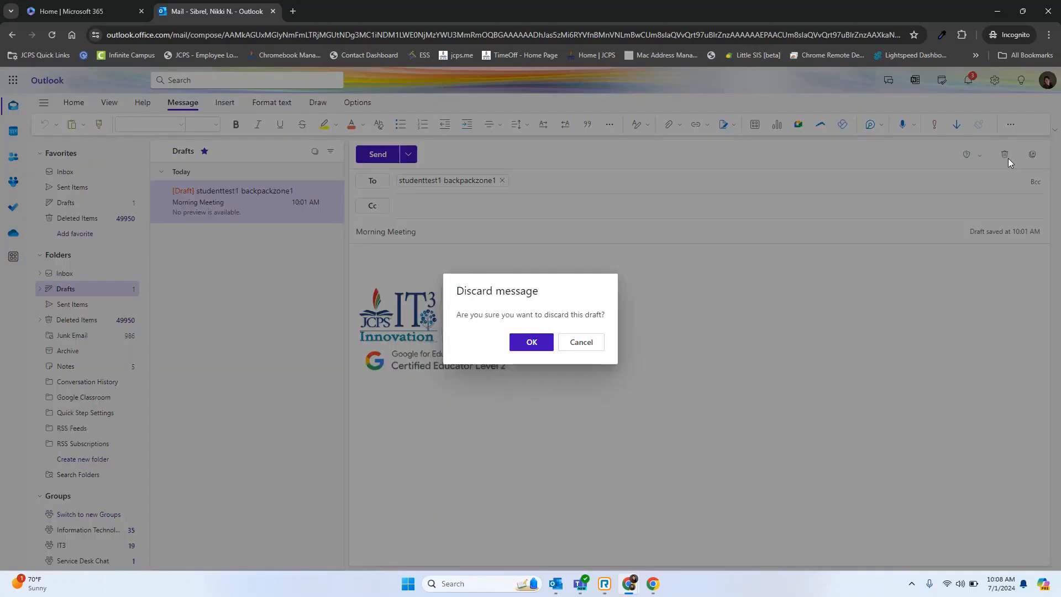
pyautogui.click(528, 343)
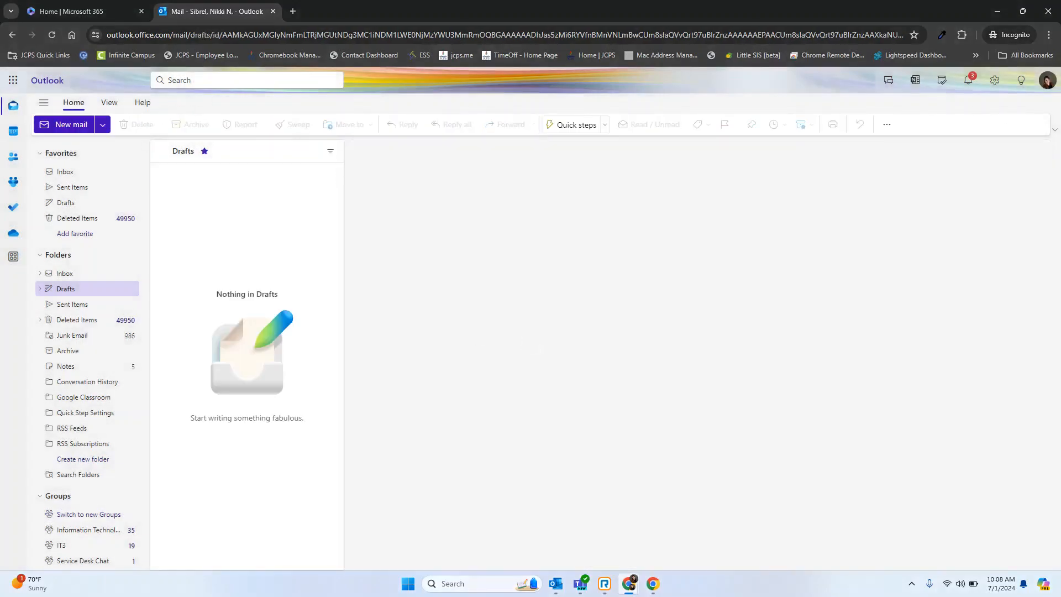
pyautogui.click(76, 173)
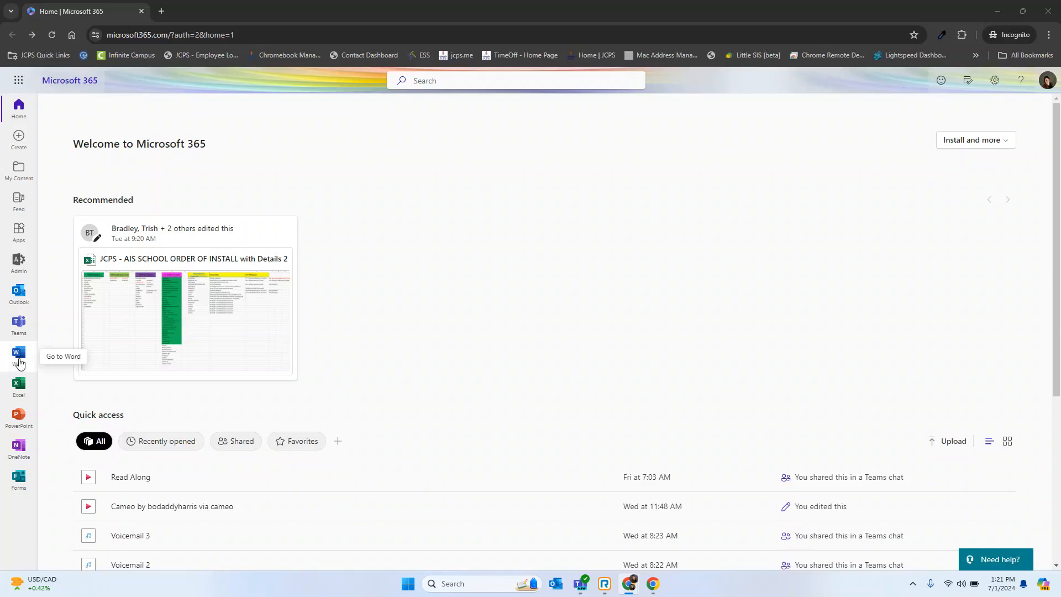
# Switch from the Microsoft 365 home page to Word and create a document from the Meeting notes template.
pyautogui.click(20, 360)
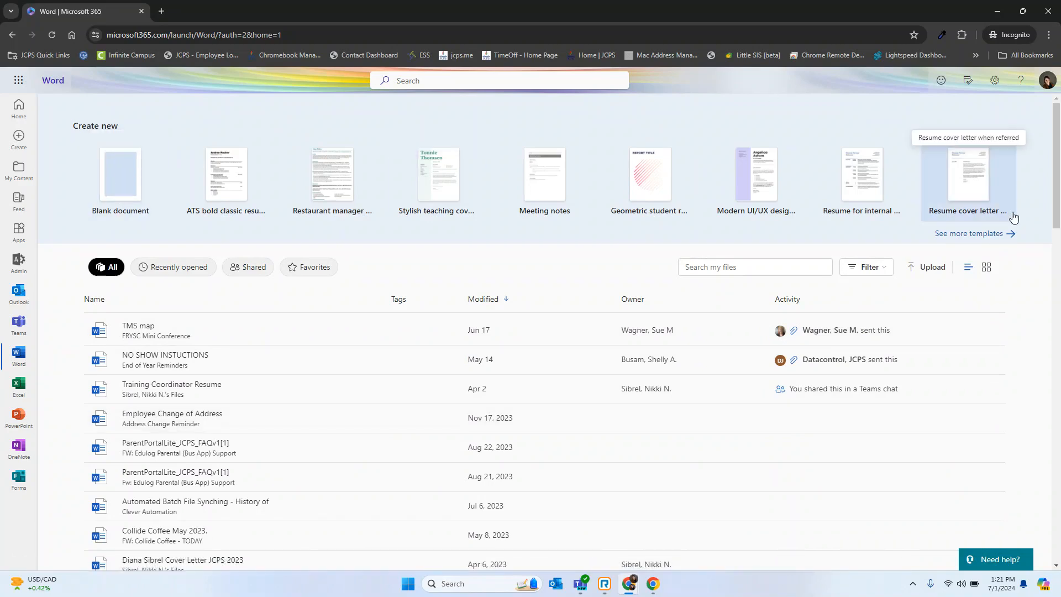
pyautogui.click(536, 188)
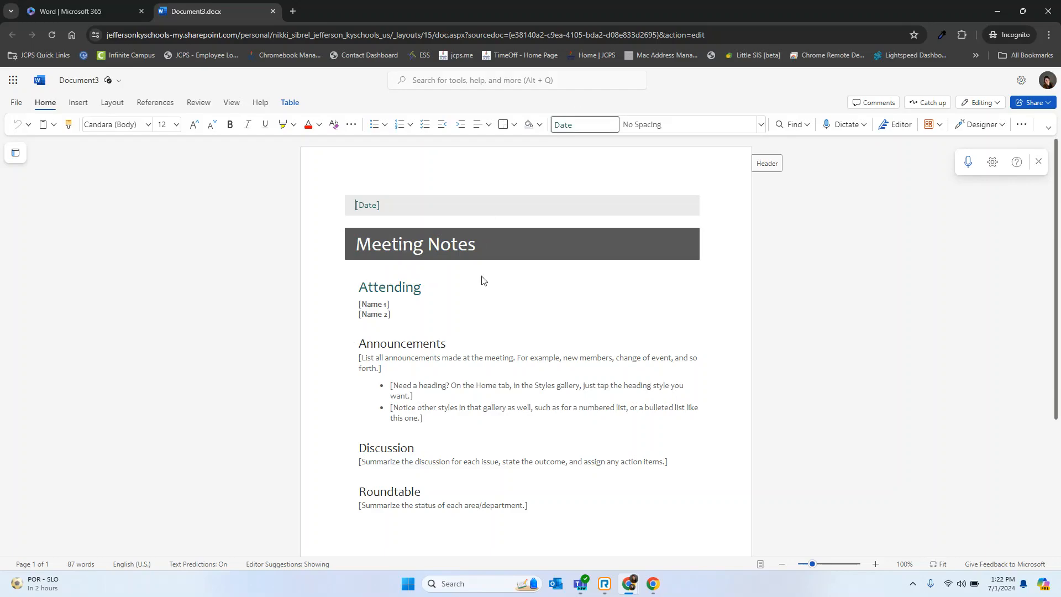
pyautogui.scroll(-2, 485, 280)
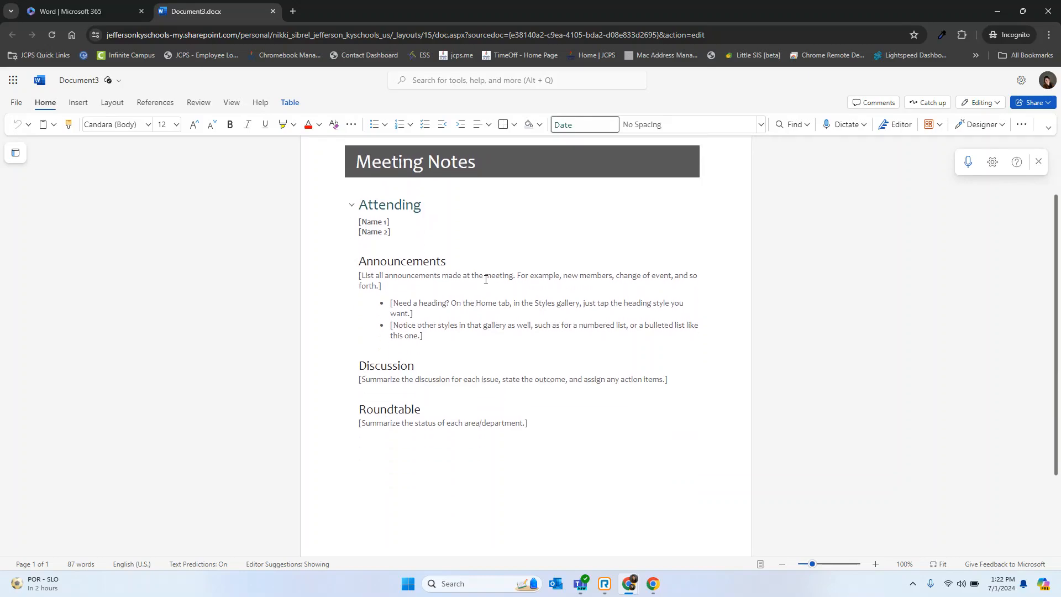
# Start a comment on the Attending heading that mentions the student test account and assigns the task to it.
pyautogui.click(568, 244)
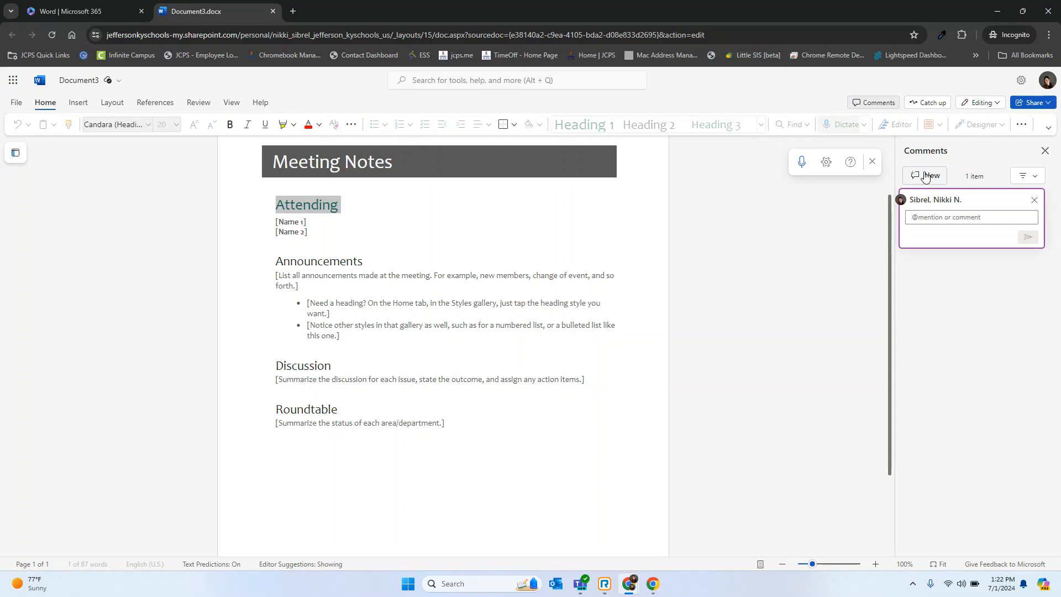
pyautogui.write('@')
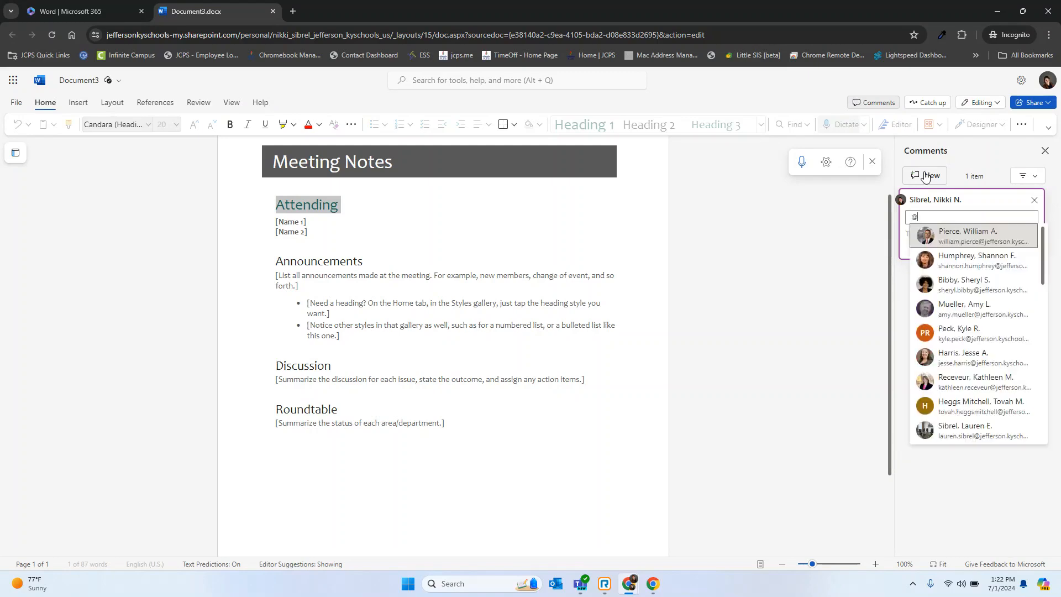
pyautogui.write('back')
pyautogui.press('Return')
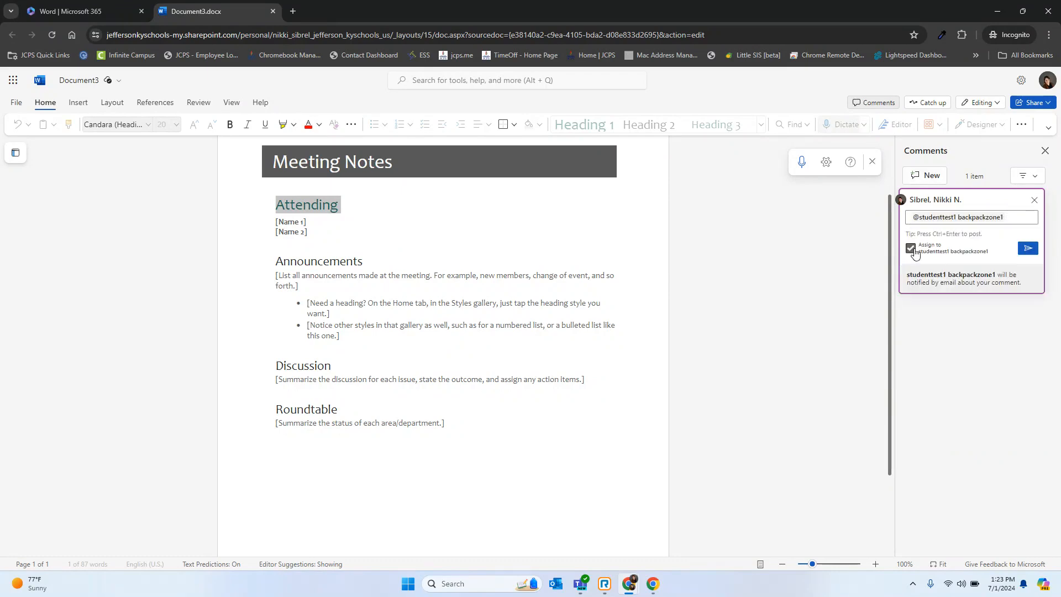
# Start sharing the meeting notes document and add the student test account as the recipient.
pyautogui.click(1027, 105)
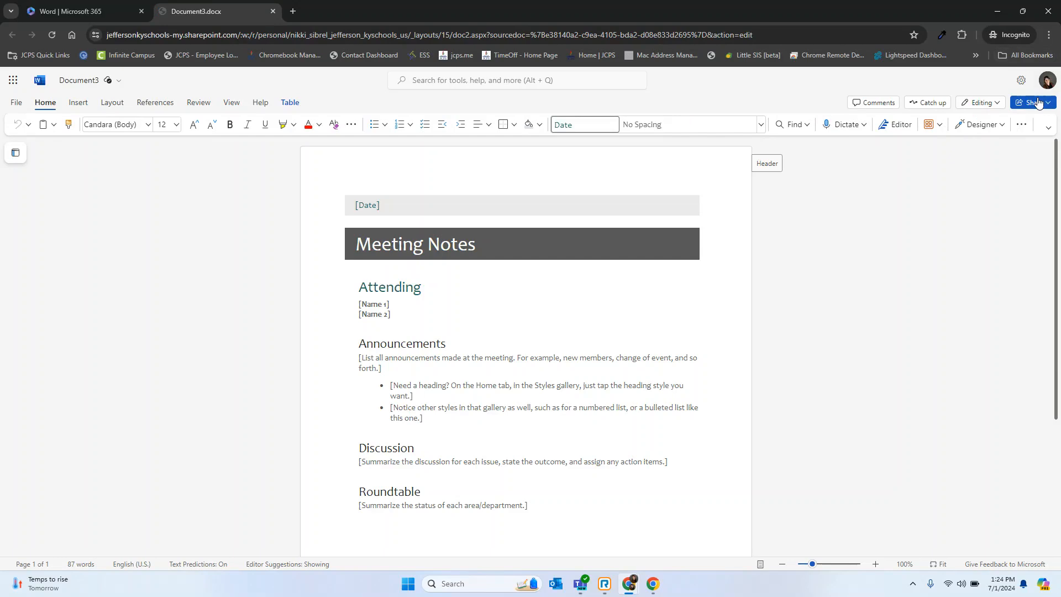
pyautogui.click(1035, 108)
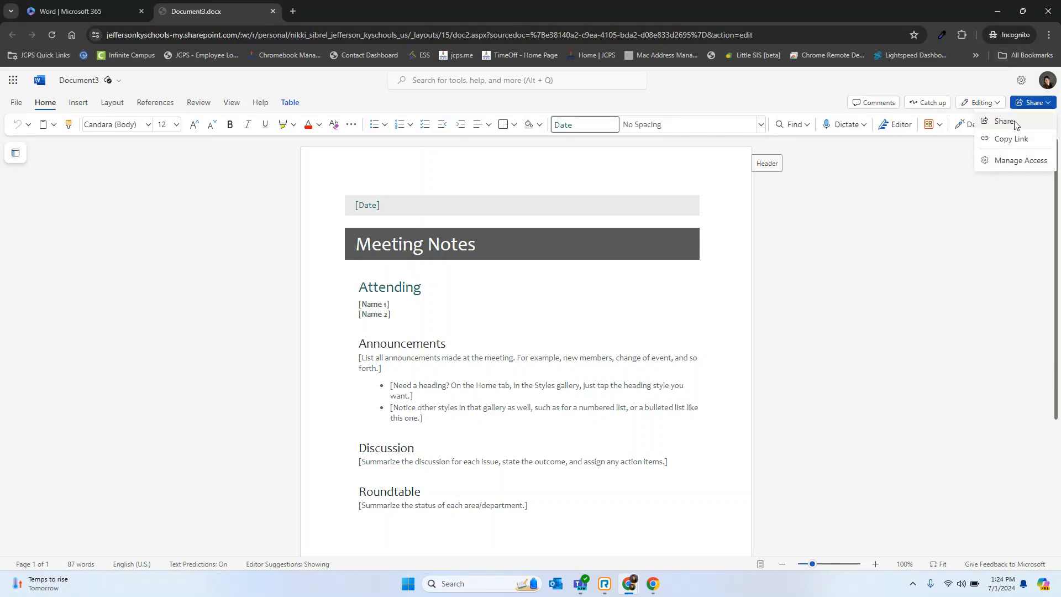
pyautogui.click(1015, 124)
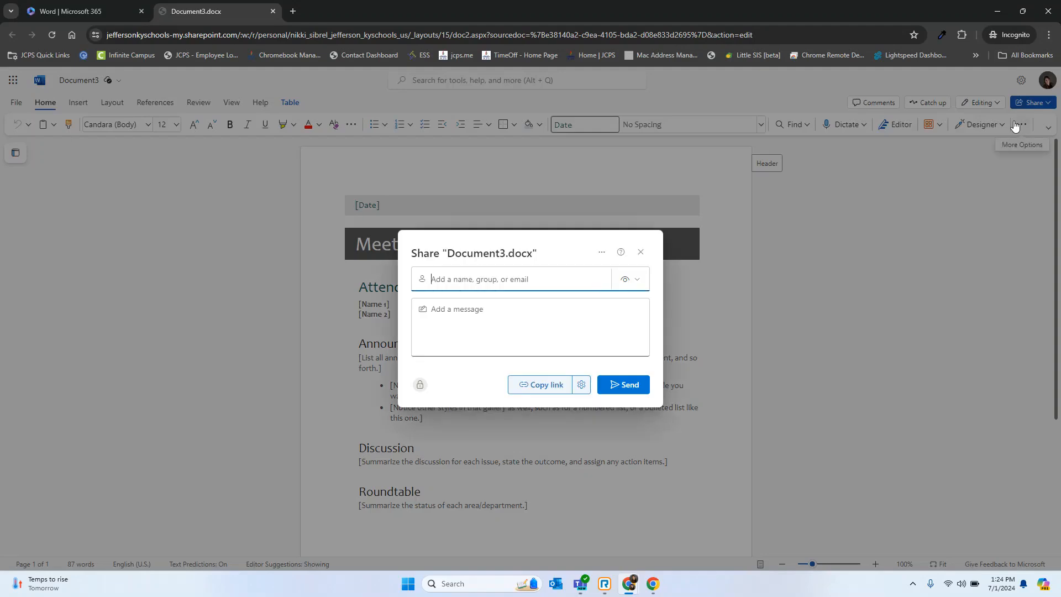
pyautogui.click(560, 275)
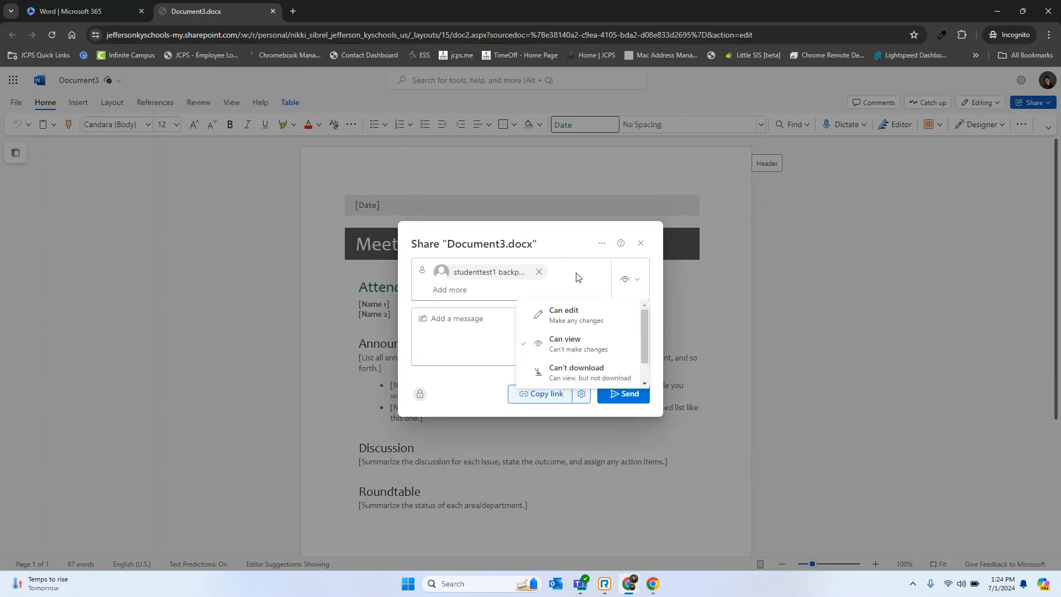
pyautogui.press('Escape')
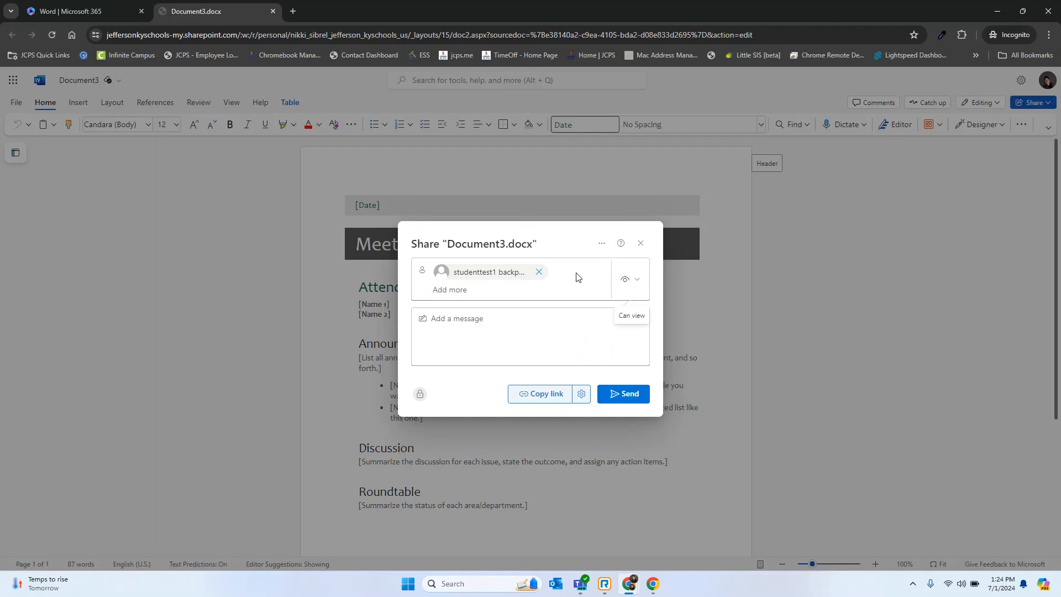
# Review the sharing permission levels, keep Can view, and copy the link to the document.
pyautogui.click(643, 292)
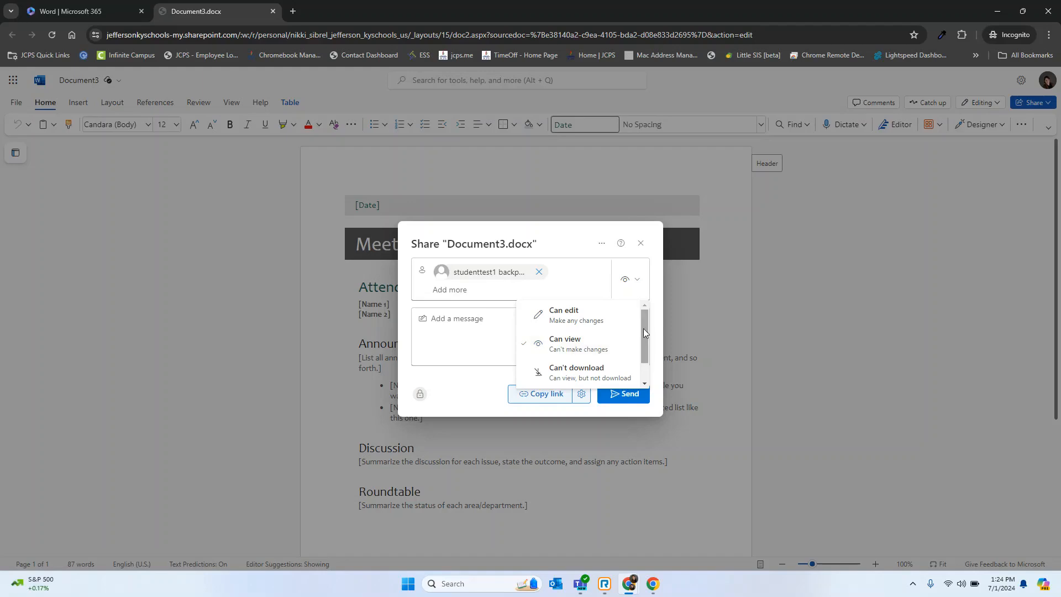
pyautogui.scroll(-2, 643, 328)
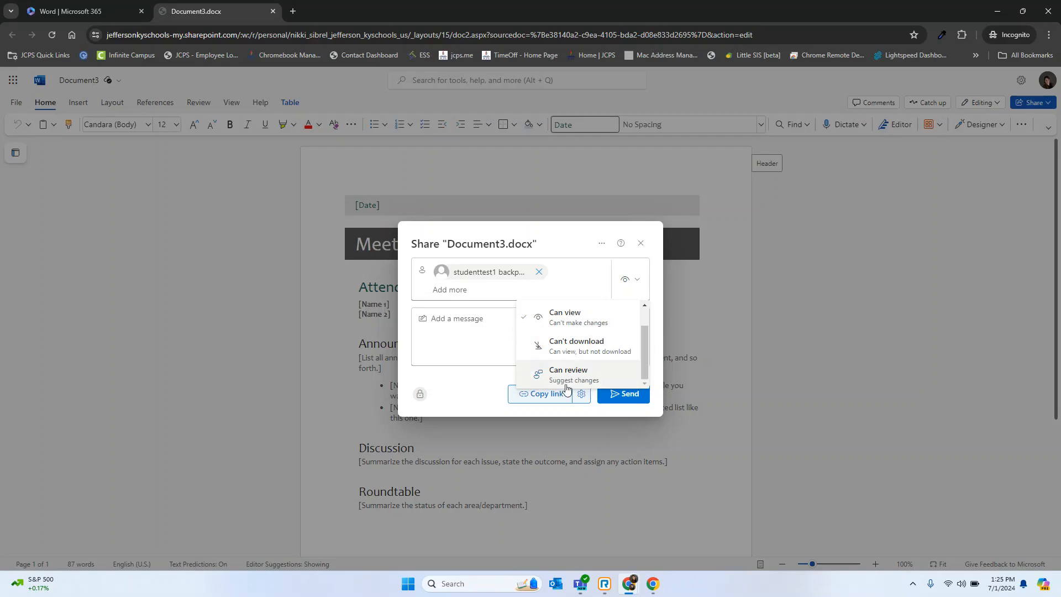
pyautogui.click(557, 398)
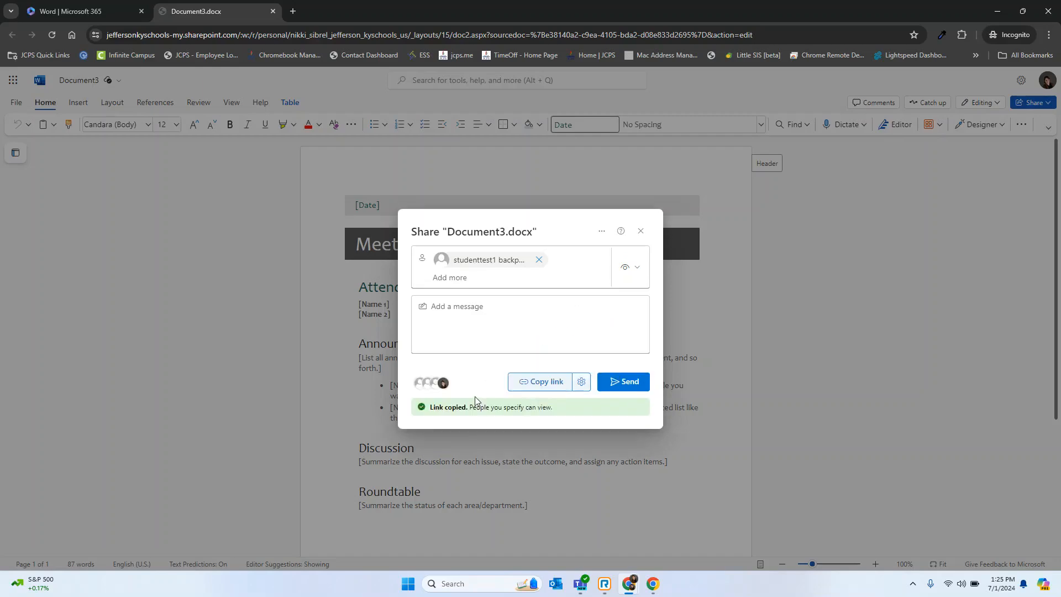
pyautogui.click(643, 232)
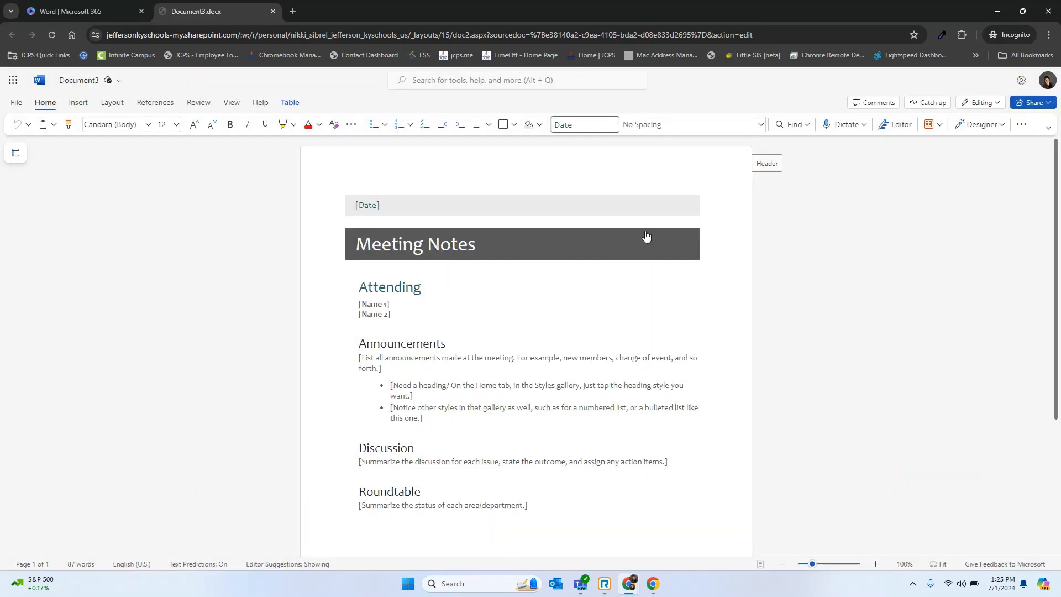
# Examine which people have access to the document under Manage Access.
pyautogui.click(1027, 105)
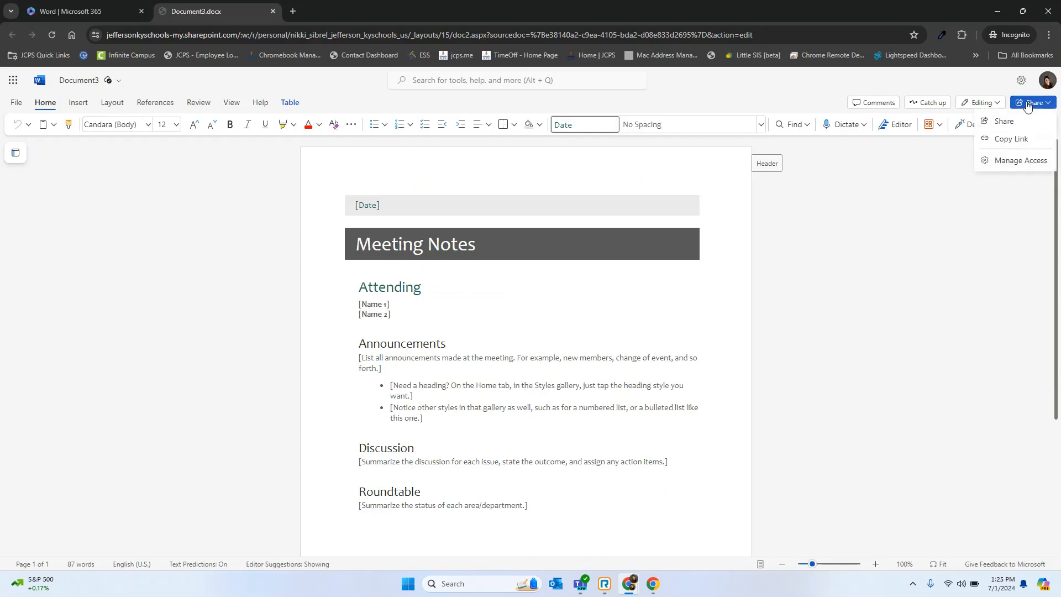
pyautogui.click(1023, 165)
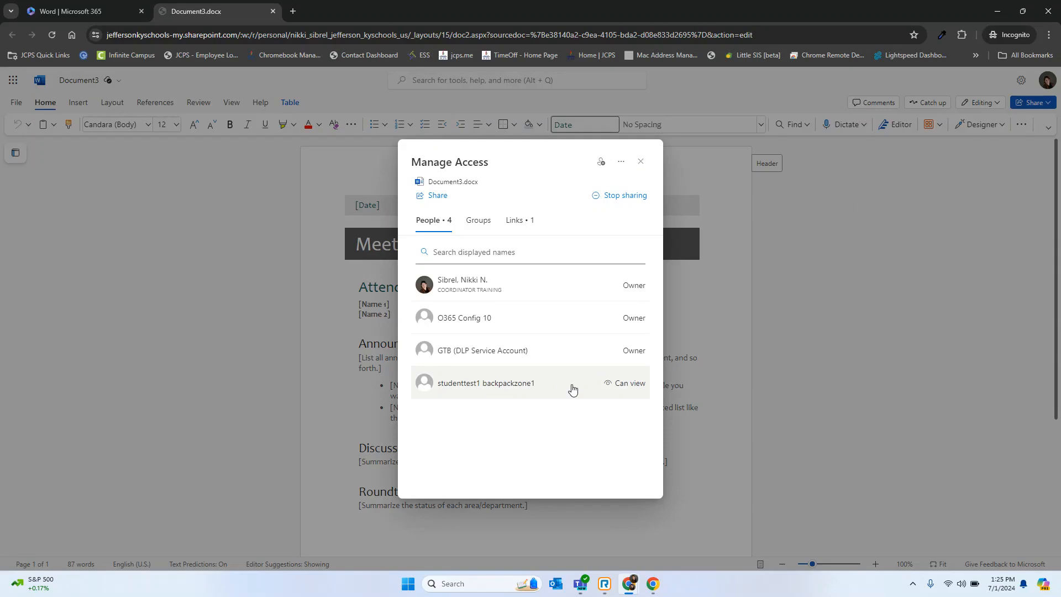
pyautogui.click(640, 161)
# Post a comment on the date placeholder mentioning the student test account with "help me with invite", assign the task to it, and share and notify.
pyautogui.click(873, 103)
pyautogui.click(923, 176)
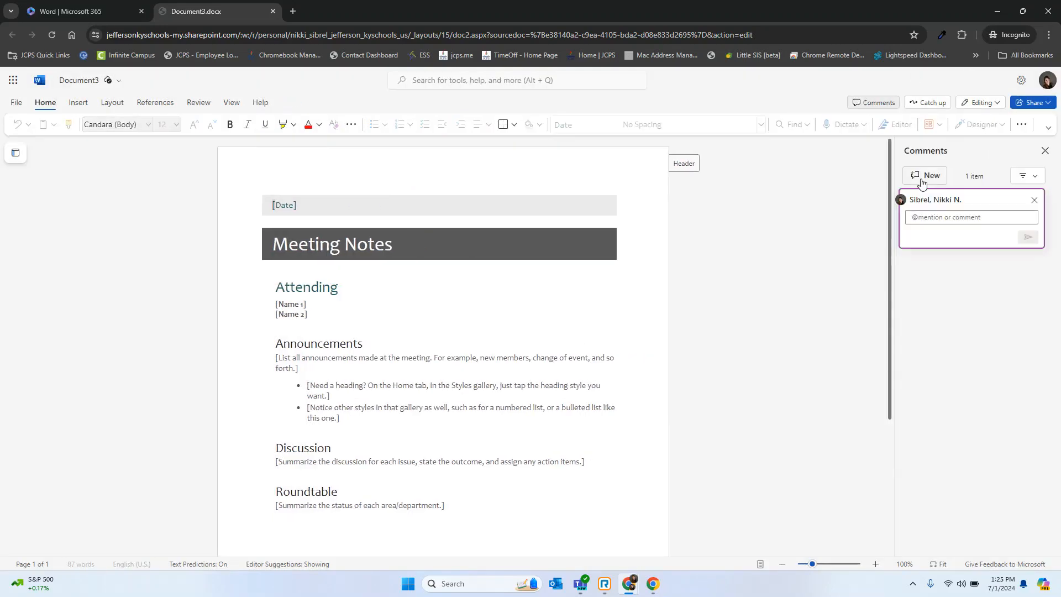
pyautogui.write('@stud')
pyautogui.press('Return')
pyautogui.write('help me with invite')
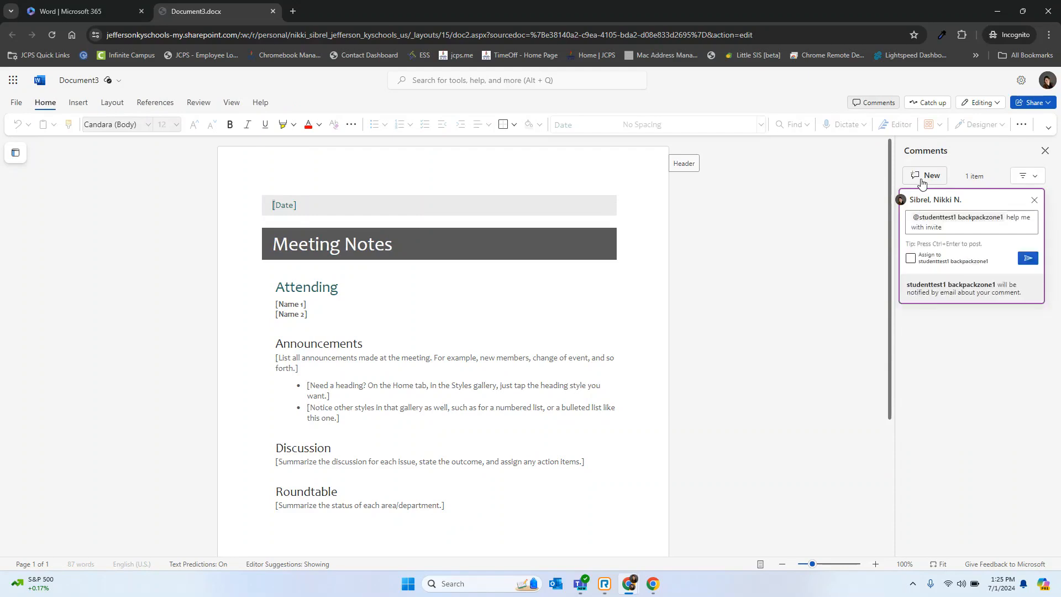
pyautogui.click(911, 260)
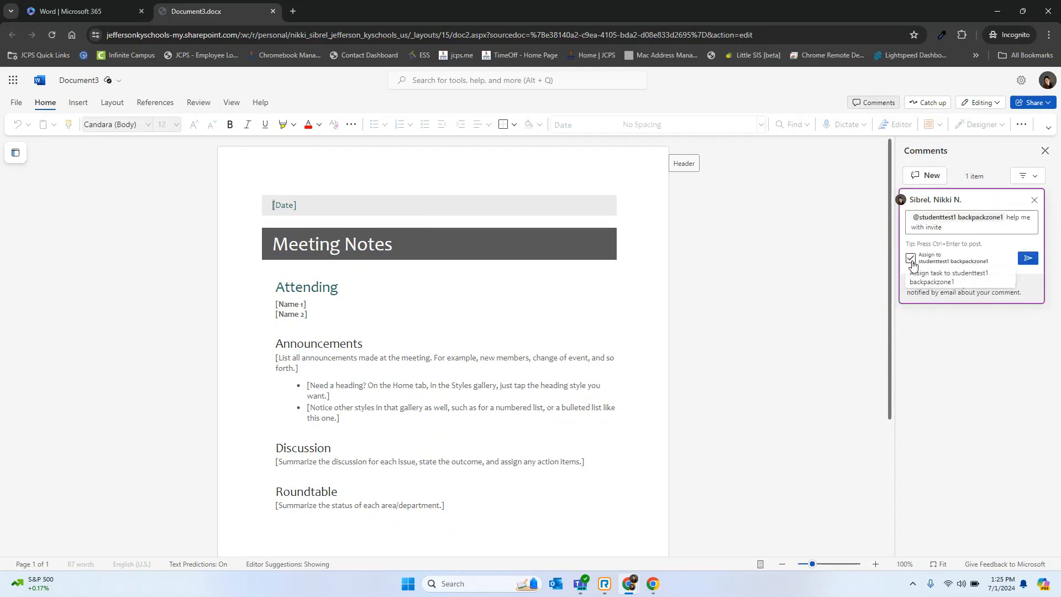
pyautogui.click(1025, 261)
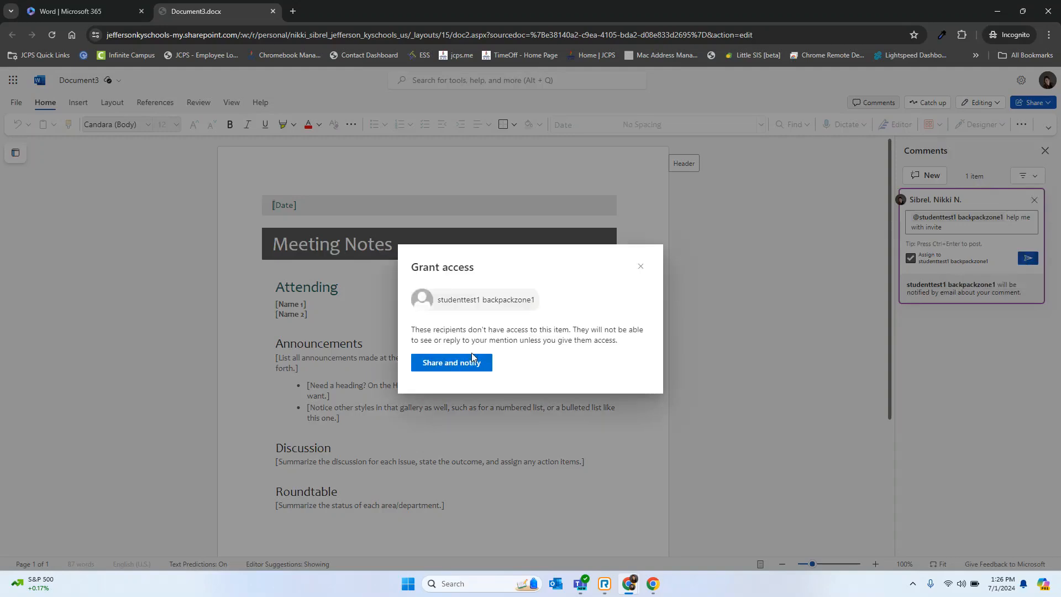
pyautogui.click(469, 364)
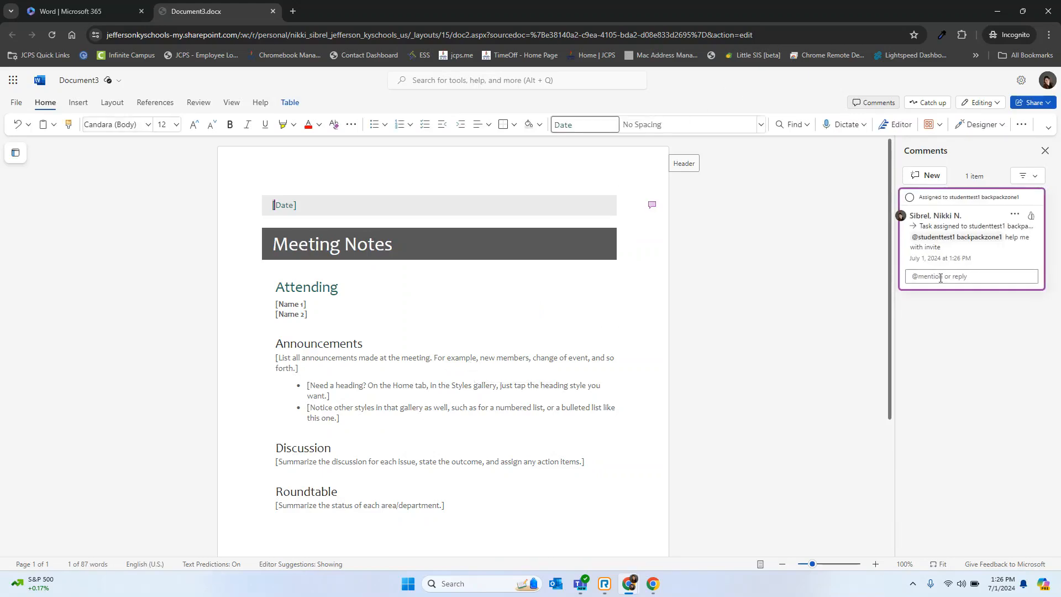
# Rename the document as Metting Notes June and view its Catch up activity.
pyautogui.click(873, 102)
pyautogui.click(79, 80)
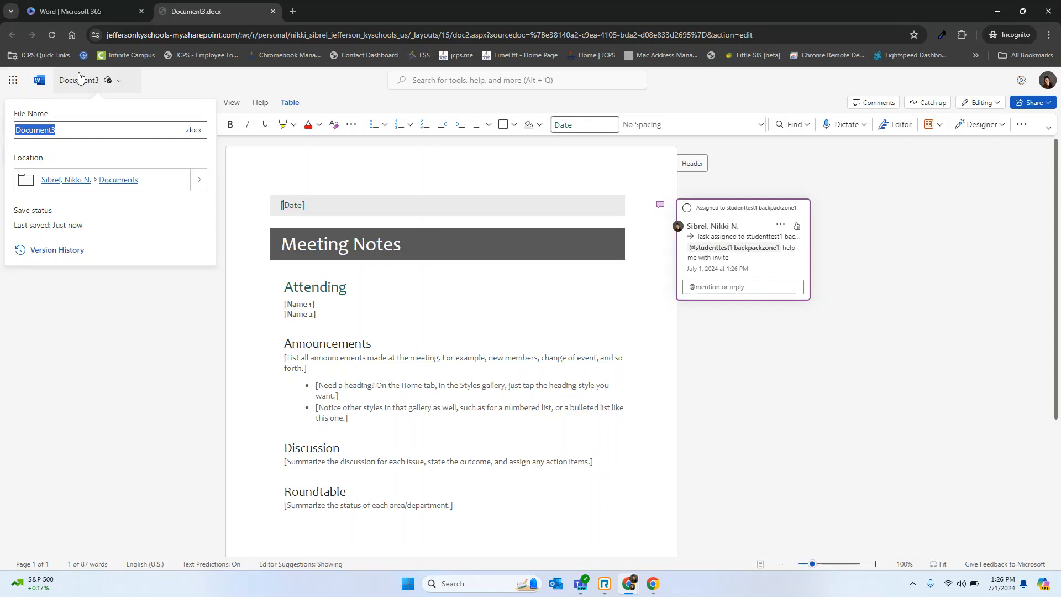
pyautogui.write('Metting Notes ')
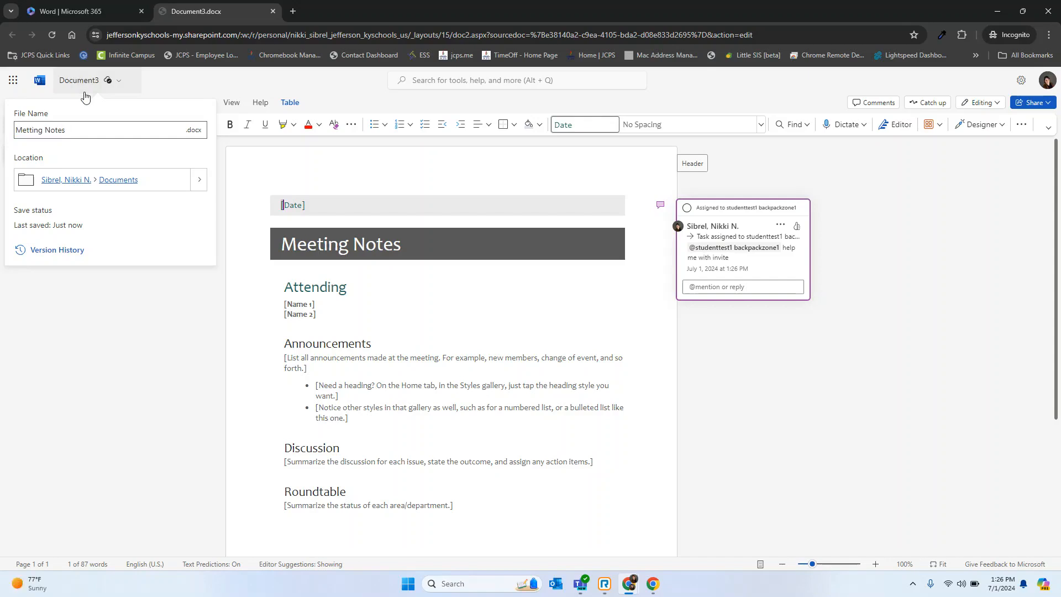
pyautogui.write('June')
pyautogui.press('Return')
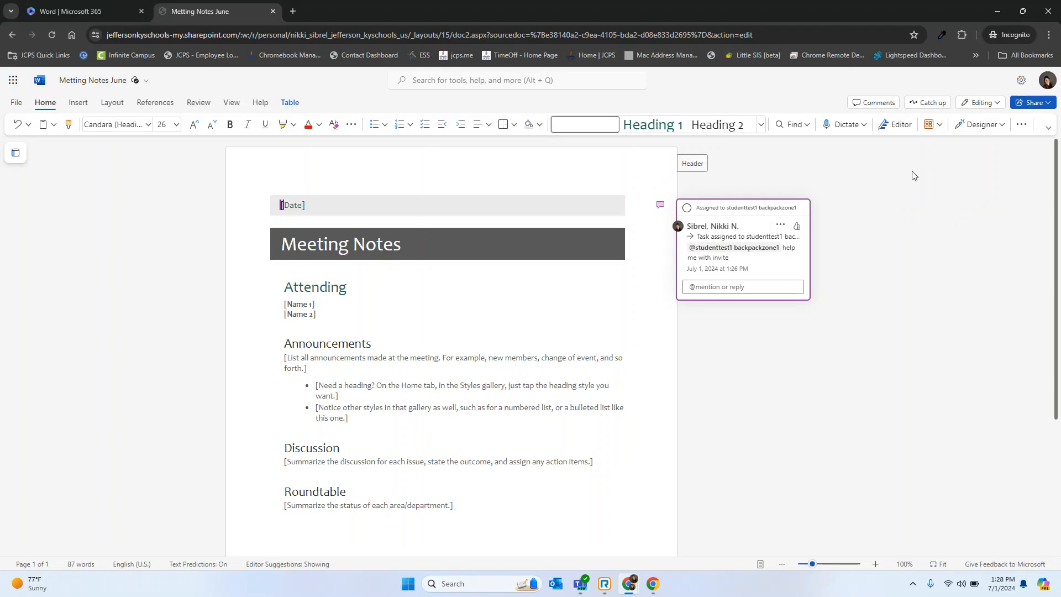
pyautogui.click(920, 105)
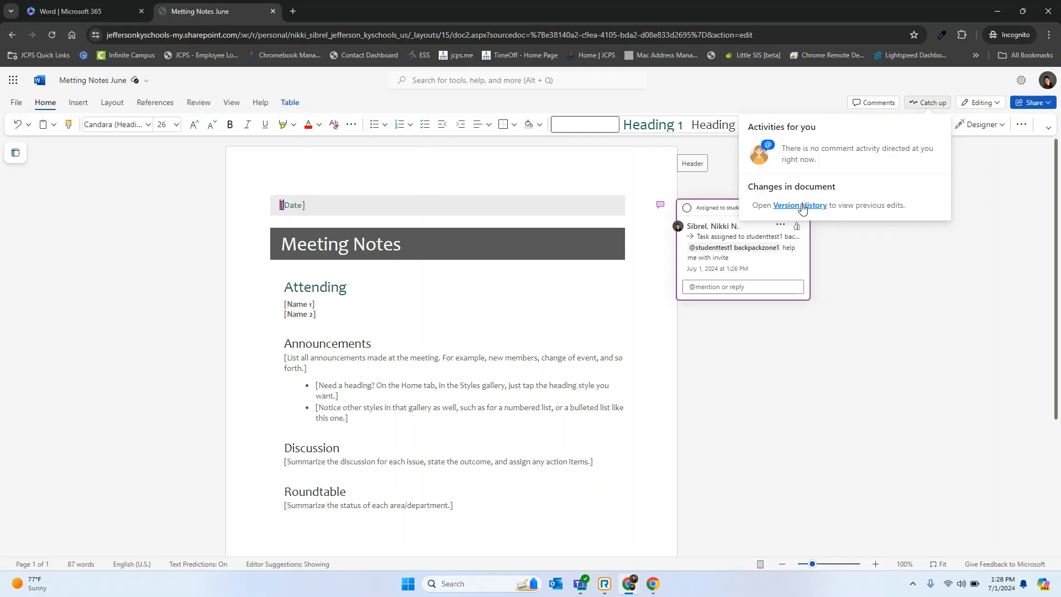
pyautogui.click(807, 375)
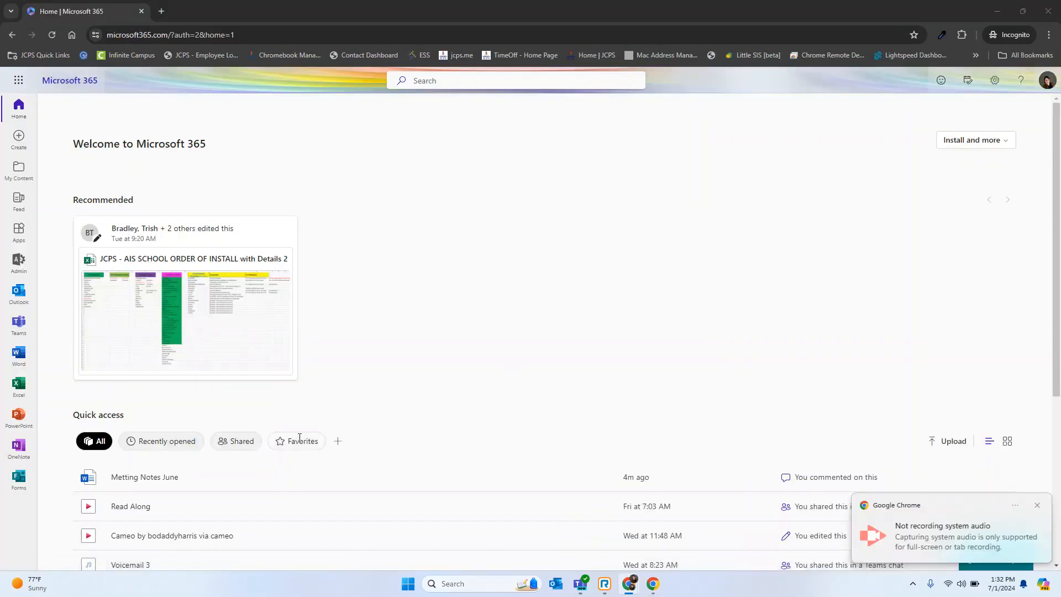
# Switch to Teams and generate and copy a shareable link for an instant meeting from the calendar.
pyautogui.click(20, 323)
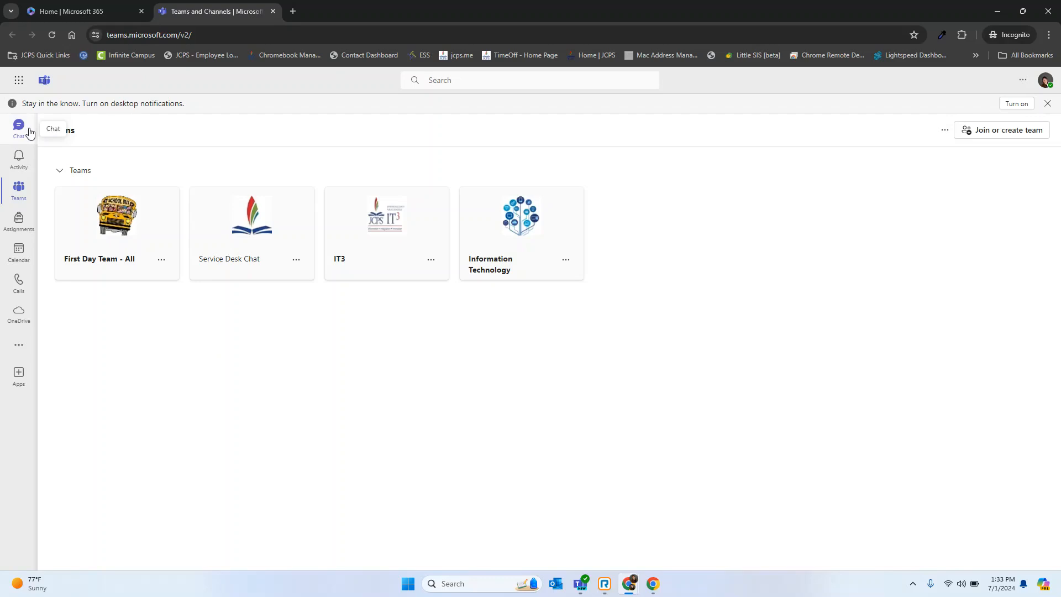
pyautogui.click(24, 255)
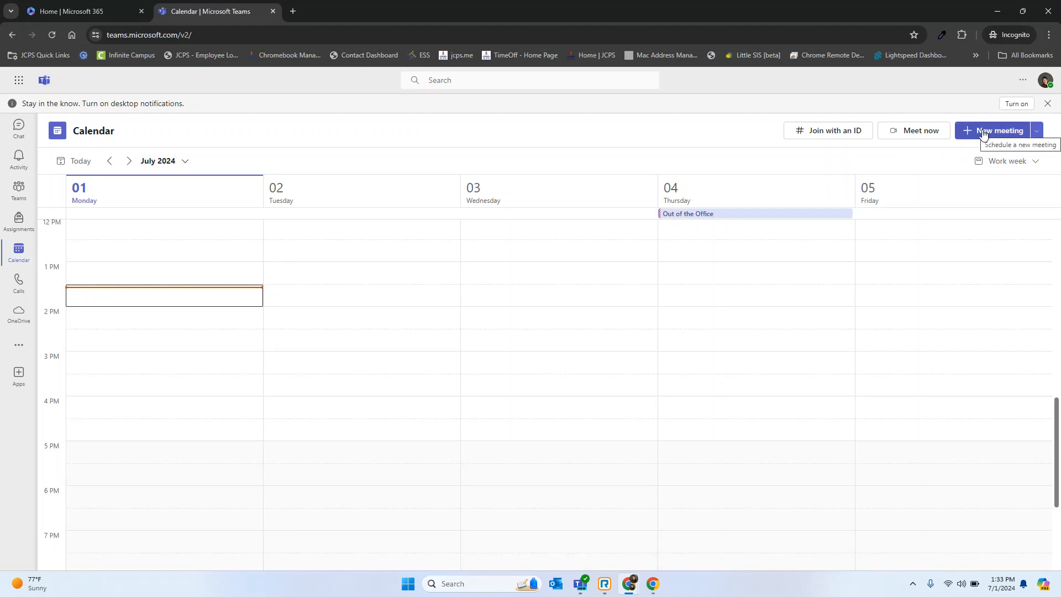
pyautogui.click(934, 139)
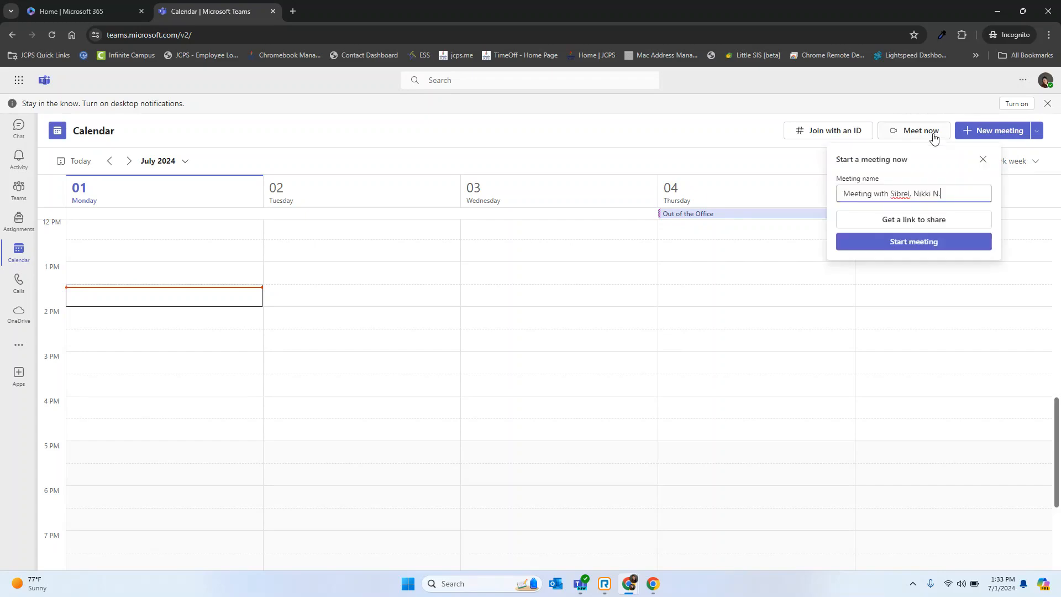
pyautogui.click(948, 223)
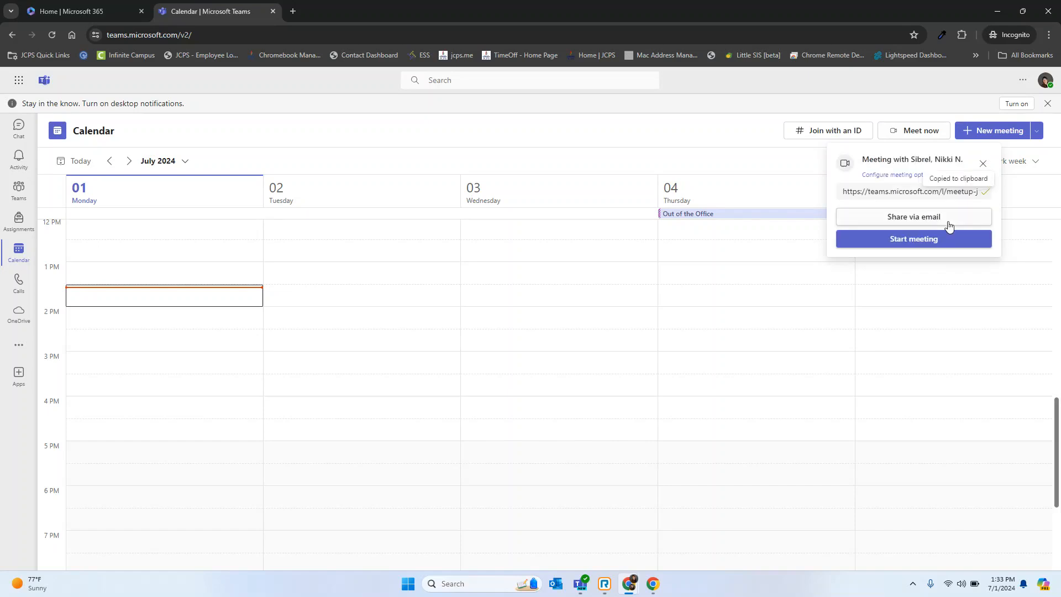
pyautogui.click(986, 193)
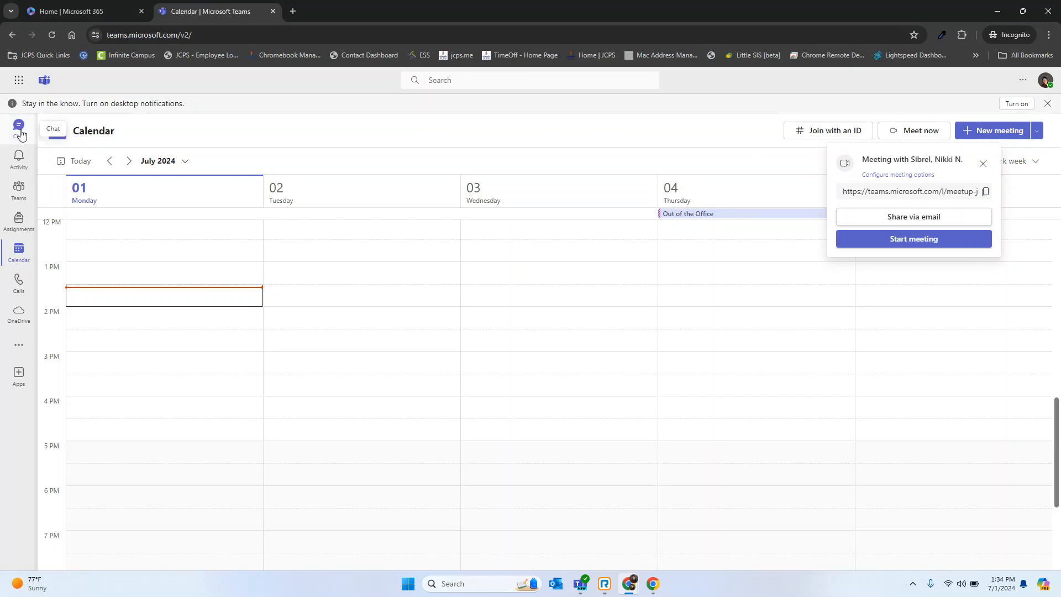
# Start the instant meeting, allow camera and microphone access, and replace the meeting name with the organizer's name.
pyautogui.click(929, 240)
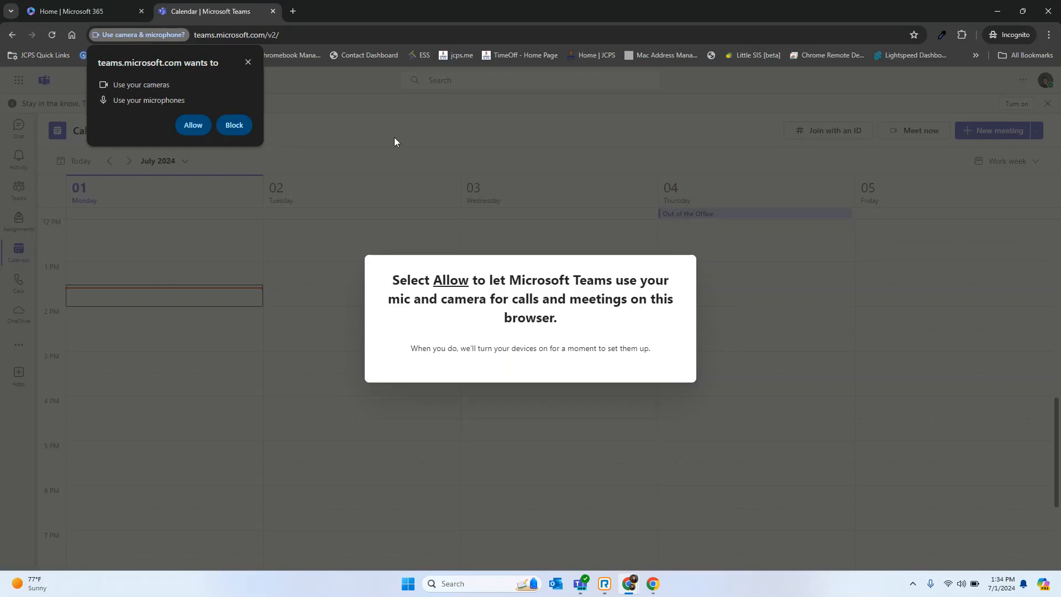
pyautogui.click(193, 120)
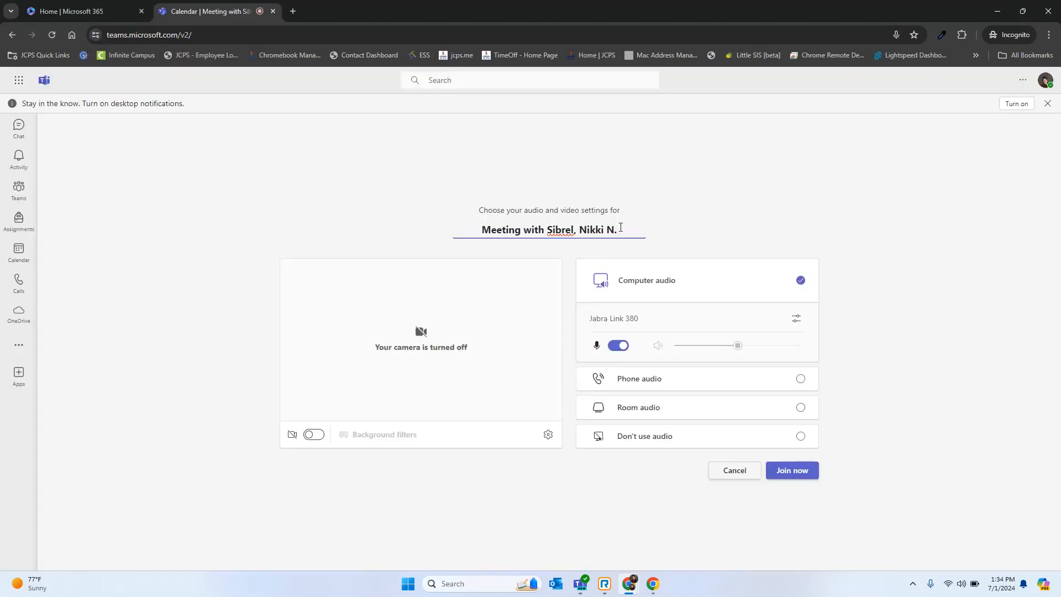
pyautogui.moveTo(614, 229); pyautogui.dragTo(482, 200)
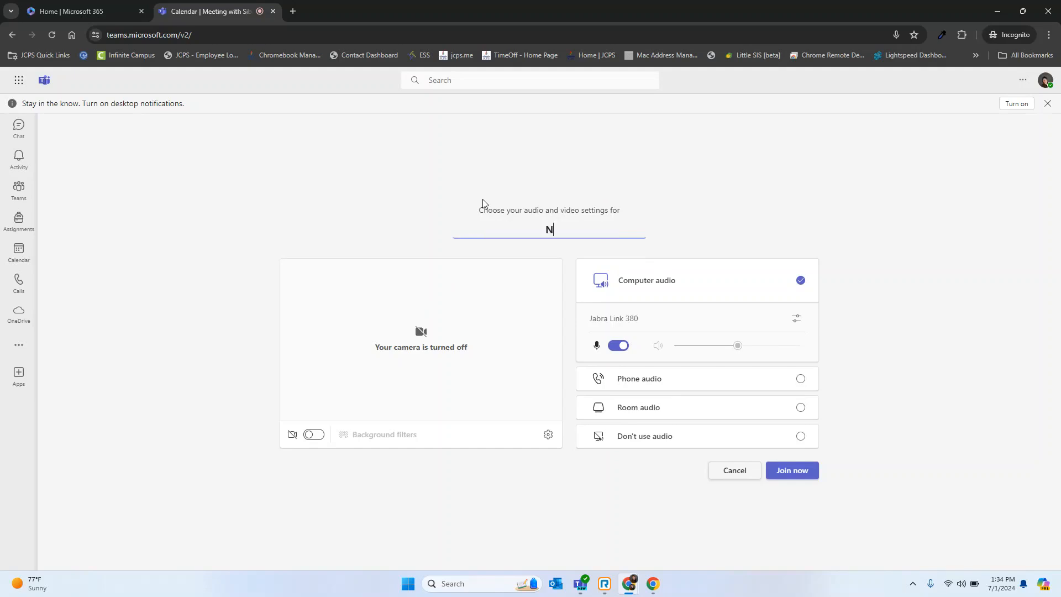
# Try the camera on and off, and review the speaker and microphone choices in the device settings.
pyautogui.click(313, 434)
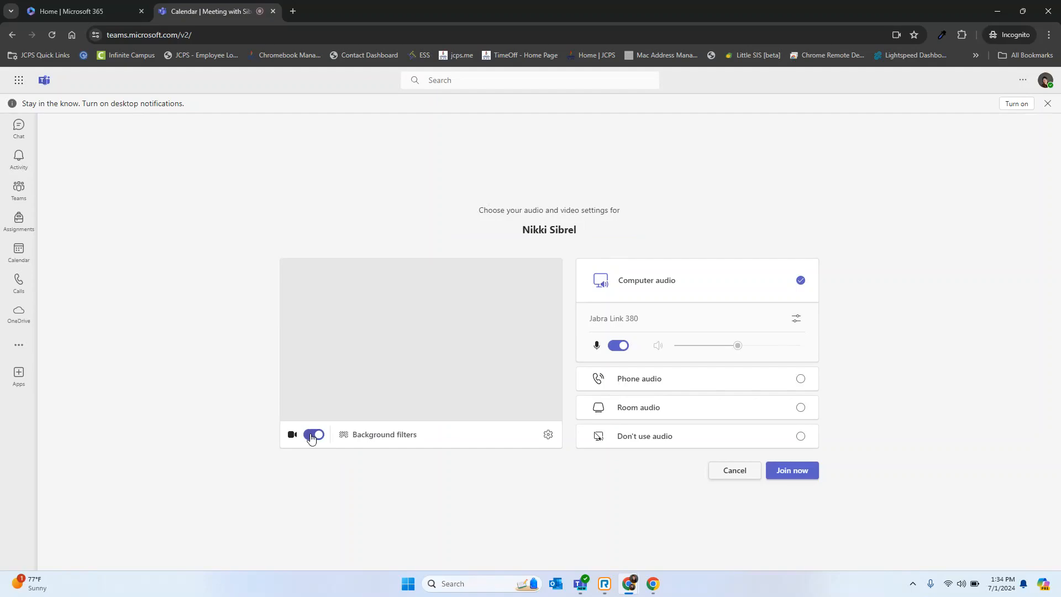
pyautogui.click(313, 435)
pyautogui.click(548, 434)
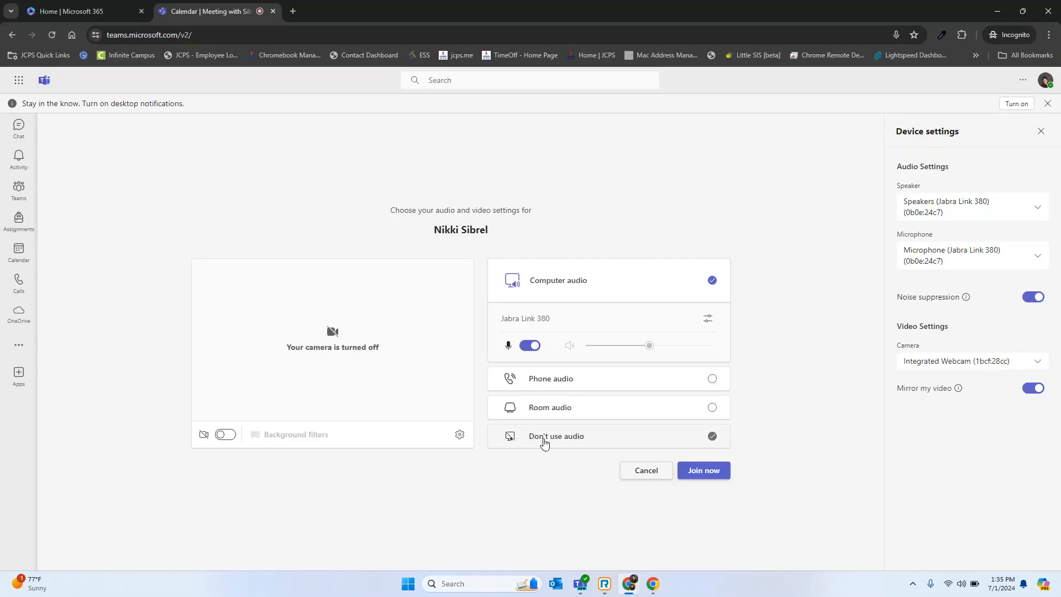
pyautogui.click(995, 211)
pyautogui.click(995, 211)
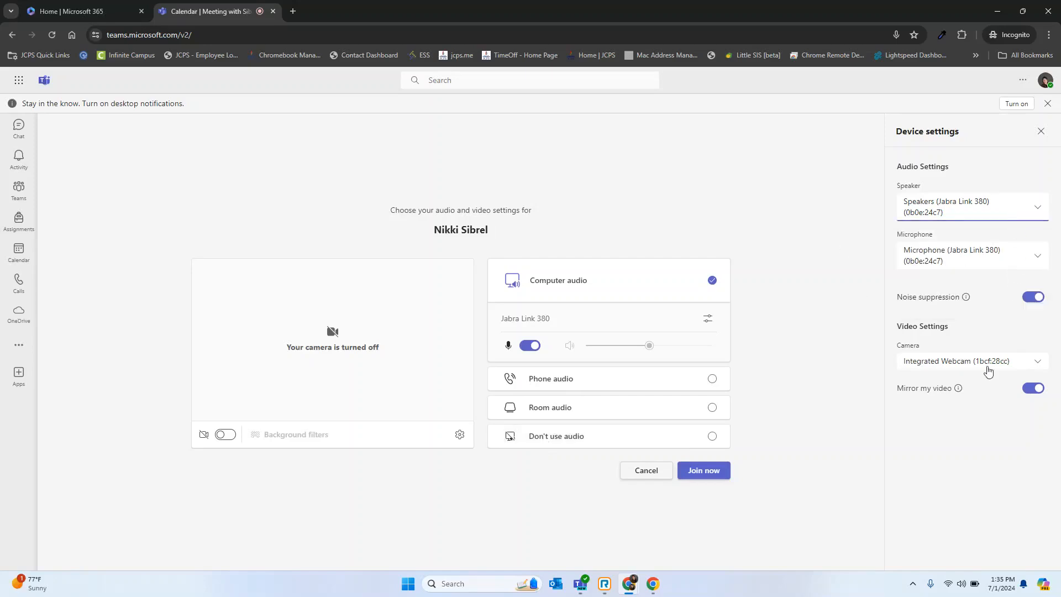
pyautogui.click(1004, 260)
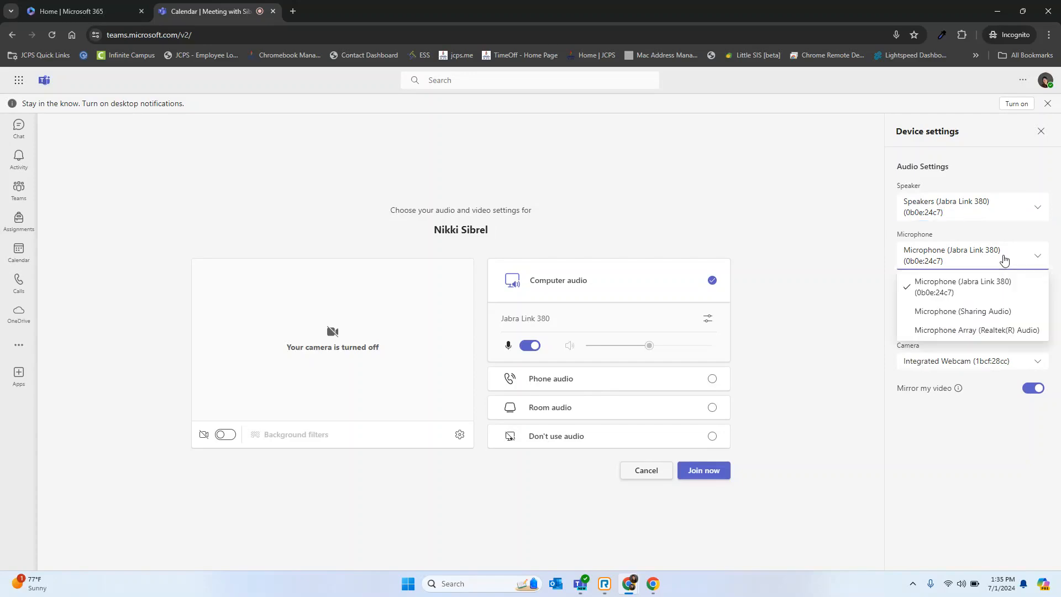
pyautogui.click(1004, 259)
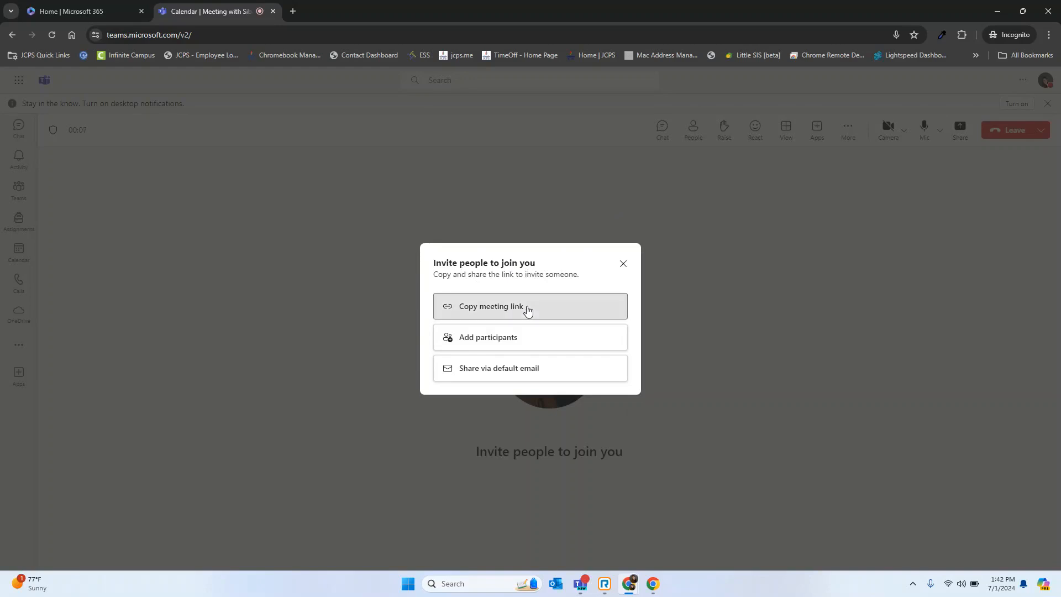
# Copy the meeting link from the invitation prompt and view the options for adding participants.
pyautogui.click(528, 310)
pyautogui.click(512, 338)
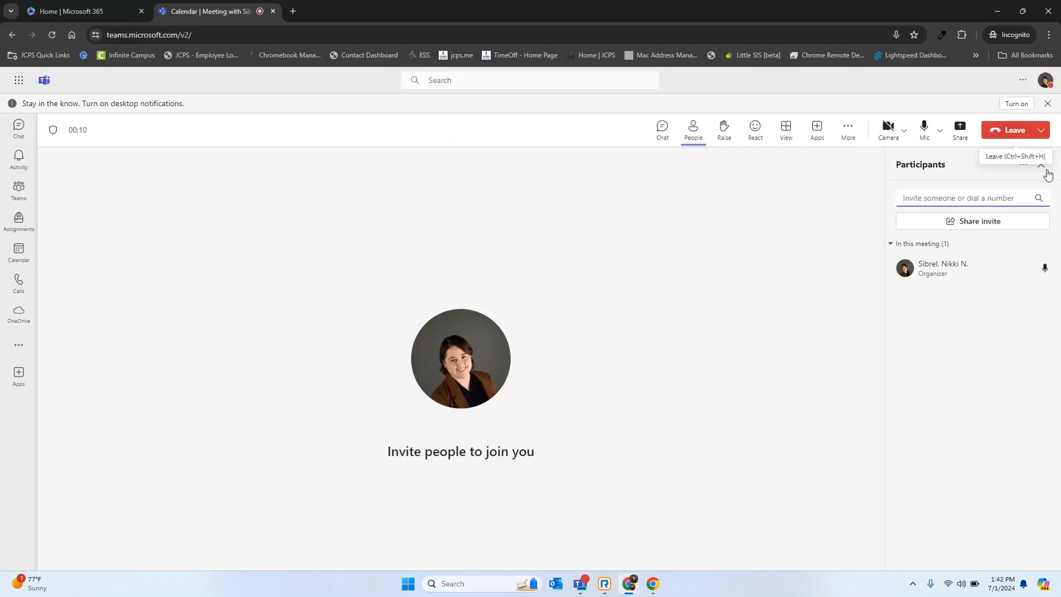
pyautogui.click(1041, 164)
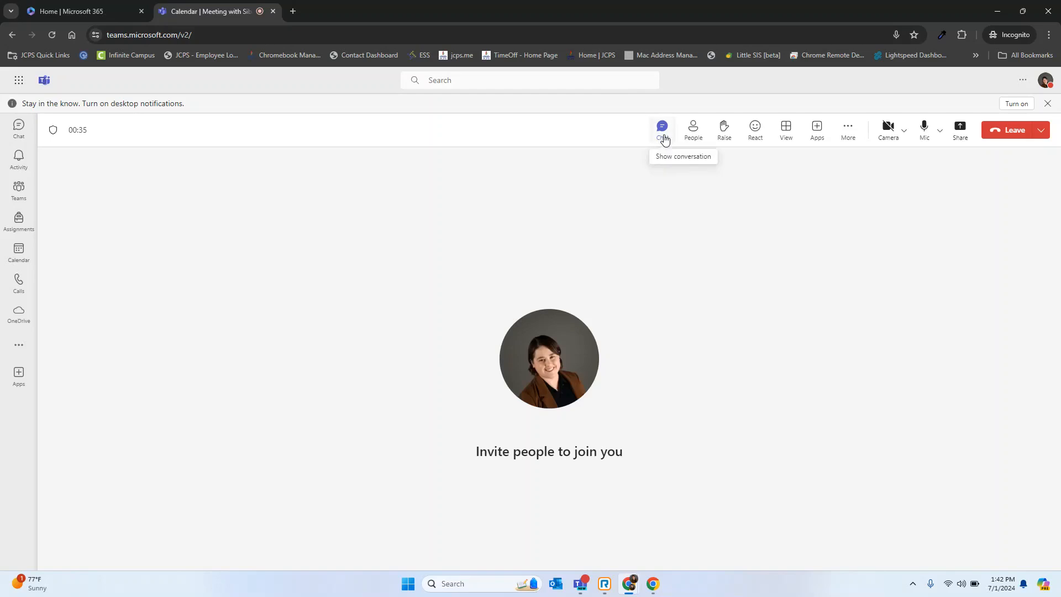
# Show the meeting chat, raise a hand, and view the participants list with the organizer's options.
pyautogui.click(662, 133)
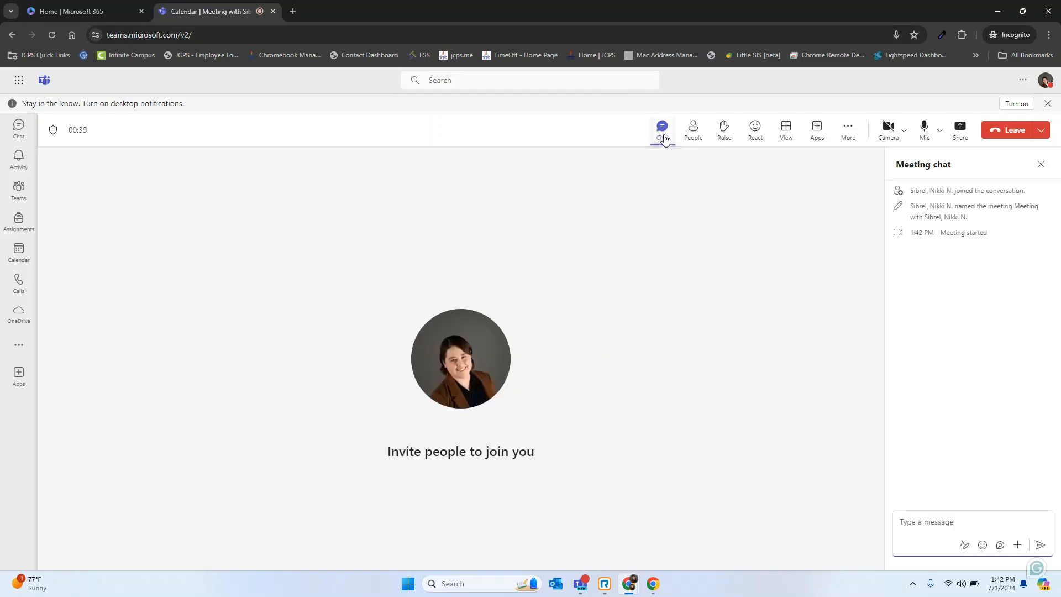
pyautogui.click(720, 137)
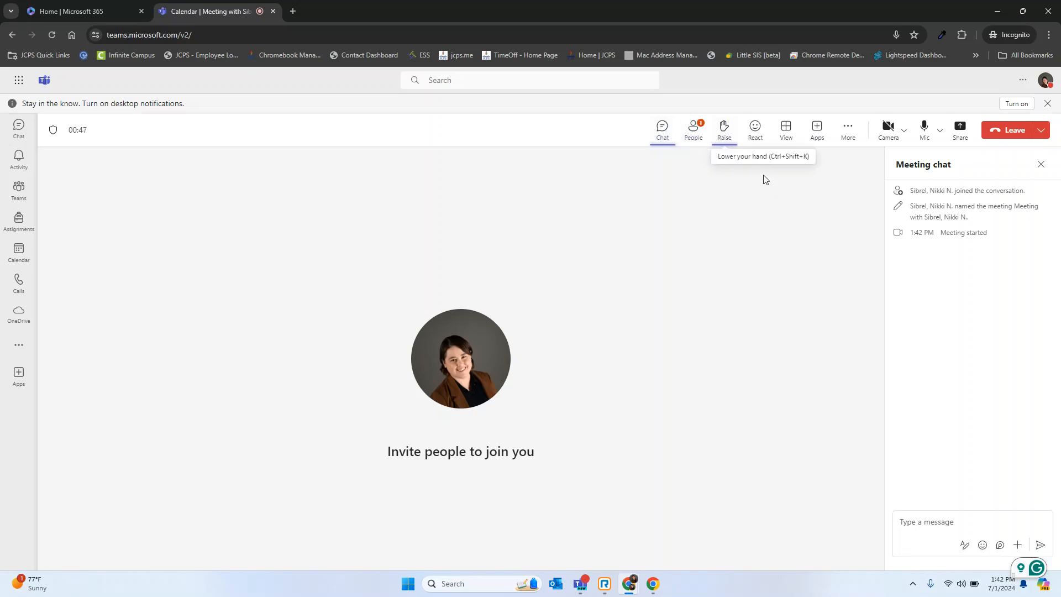
pyautogui.click(695, 135)
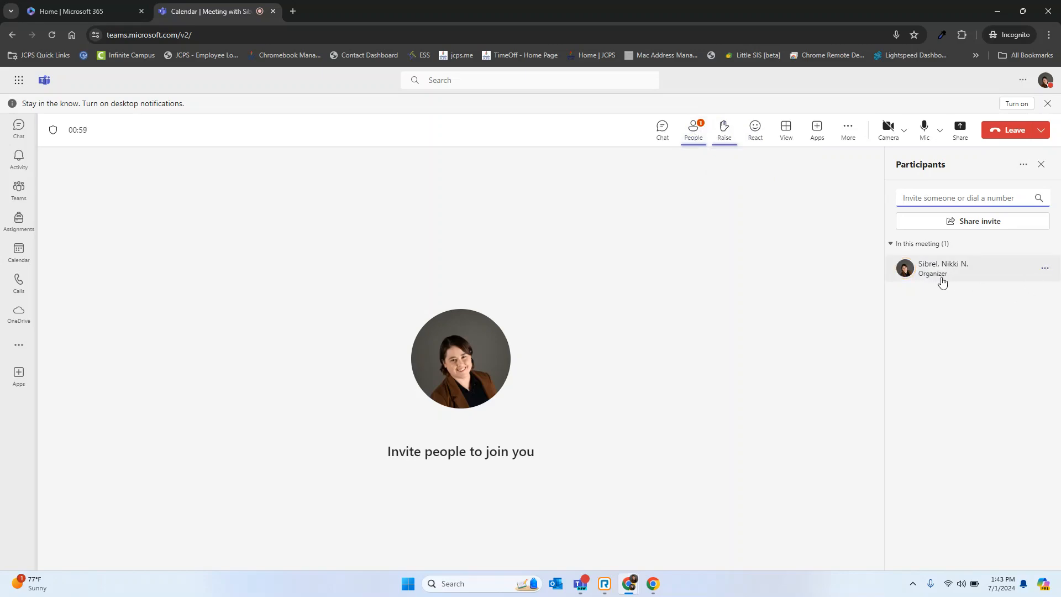
pyautogui.click(1046, 271)
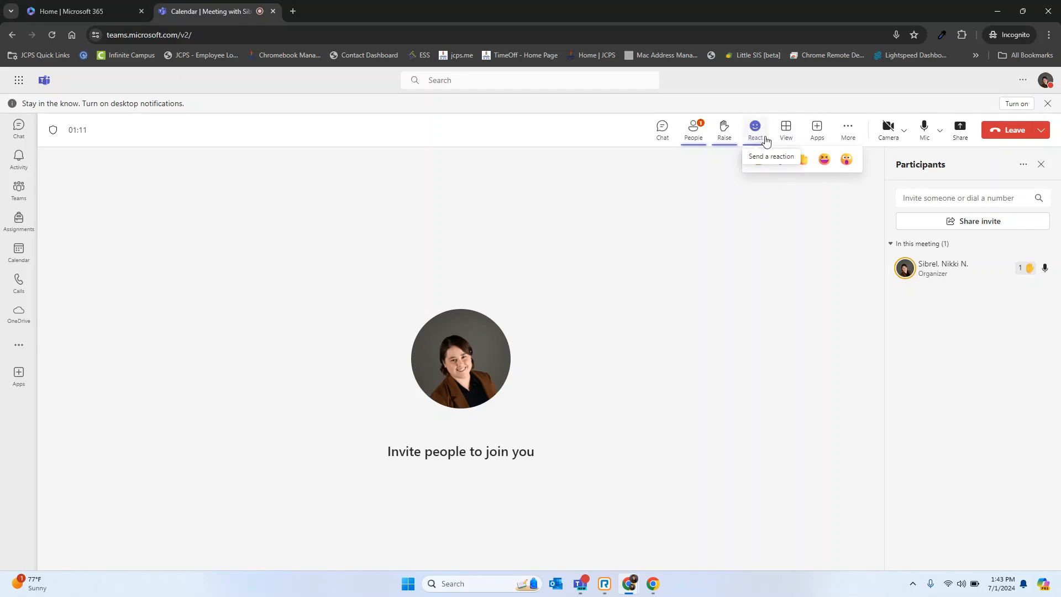
# Examine the meeting's view options and its Record and transcribe options.
pyautogui.click(785, 132)
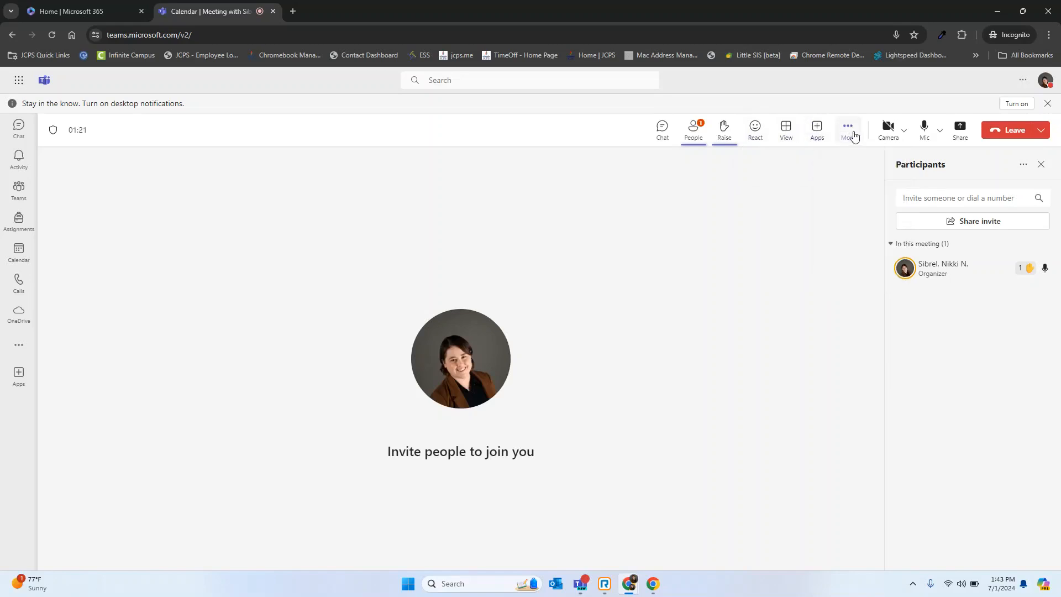
pyautogui.click(849, 131)
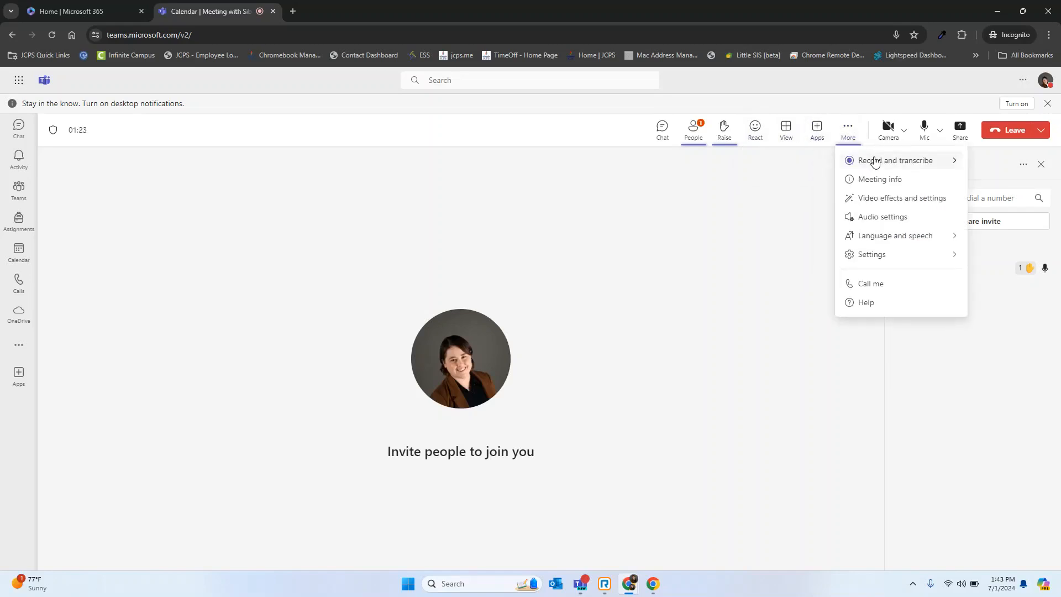
pyautogui.moveTo(875, 161)
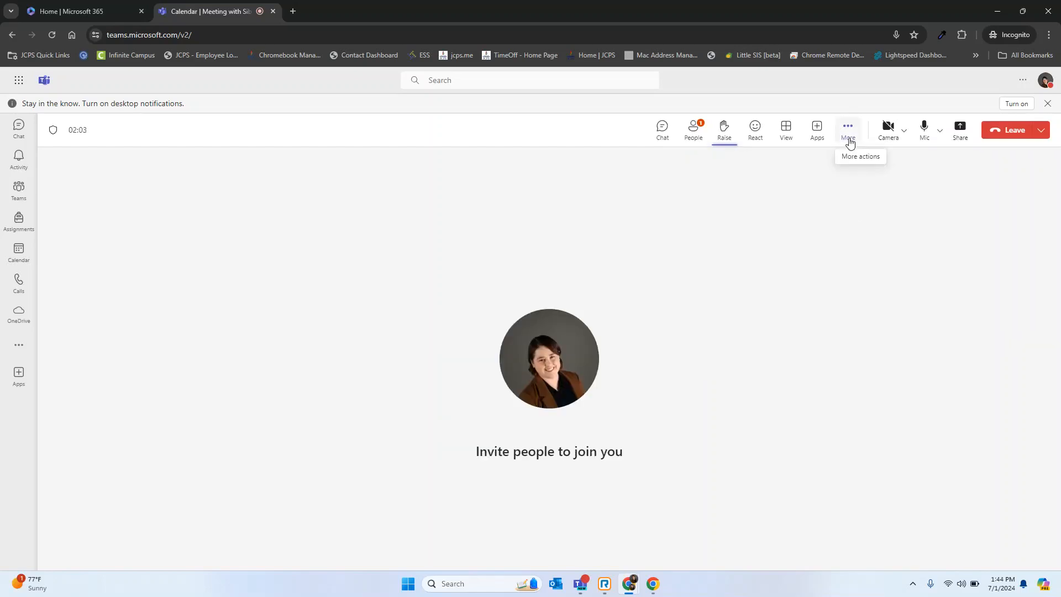
# Look through the background images available in the meeting's video effects.
pyautogui.click(850, 143)
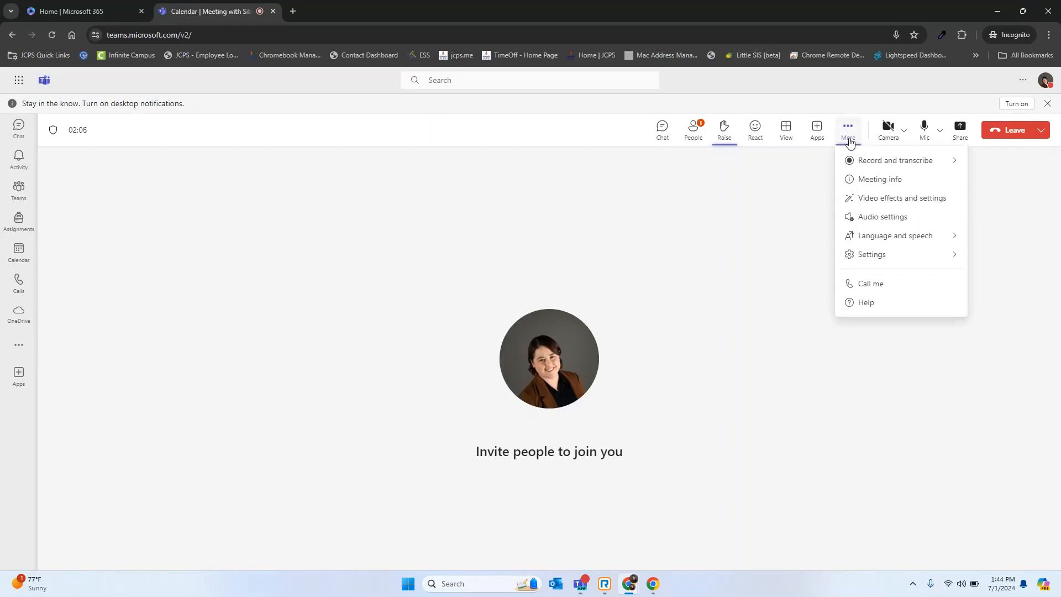
pyautogui.click(900, 200)
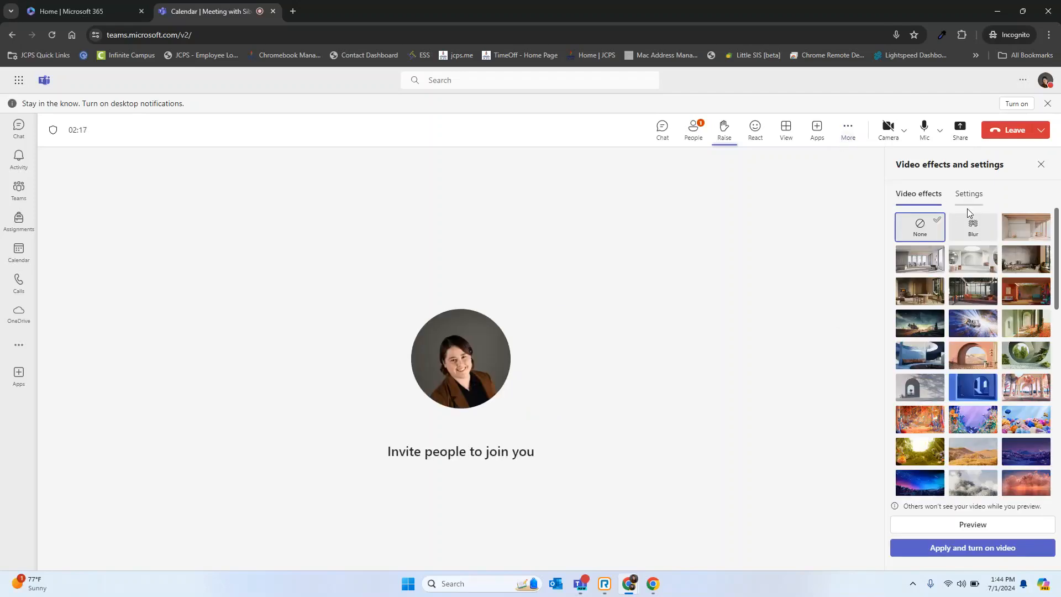
pyautogui.scroll(-10, 971, 265)
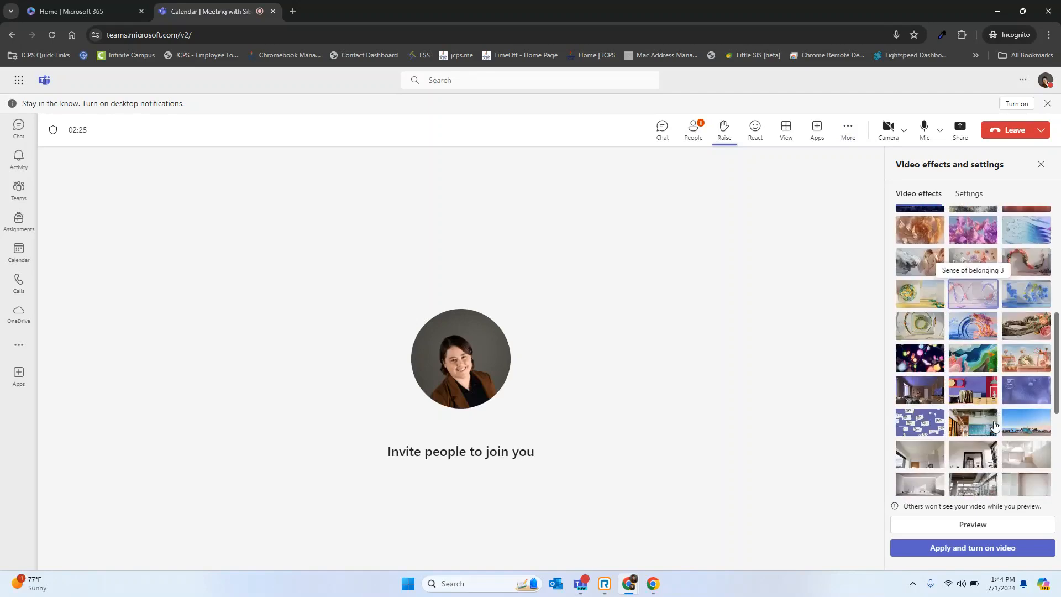
pyautogui.scroll(10, 994, 425)
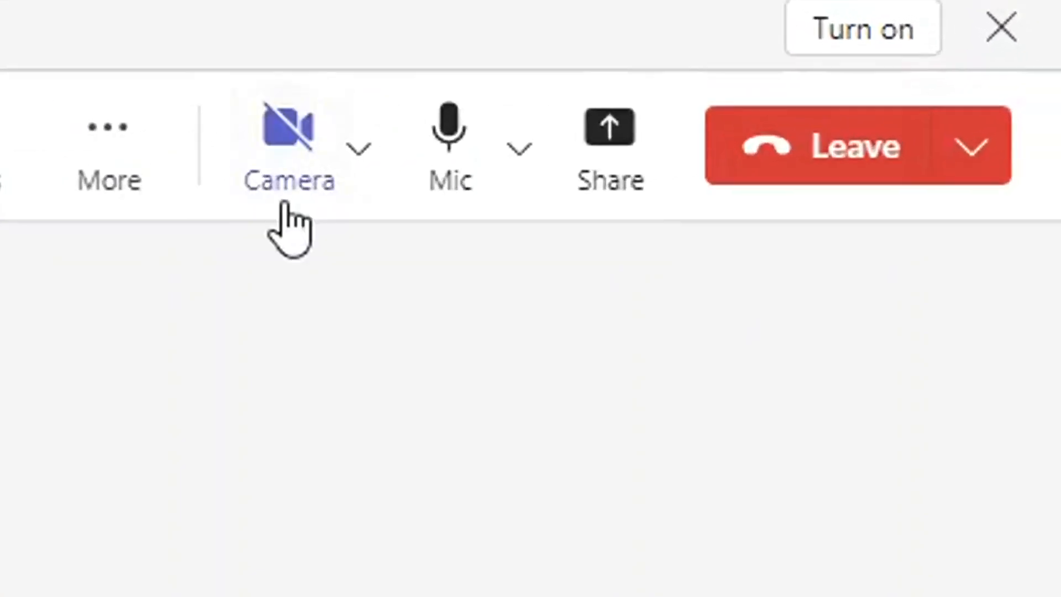
# Toggle the microphone mute, and review the meeting's audio device choices and content sharing options.
pyautogui.click(463, 172)
pyautogui.click(463, 176)
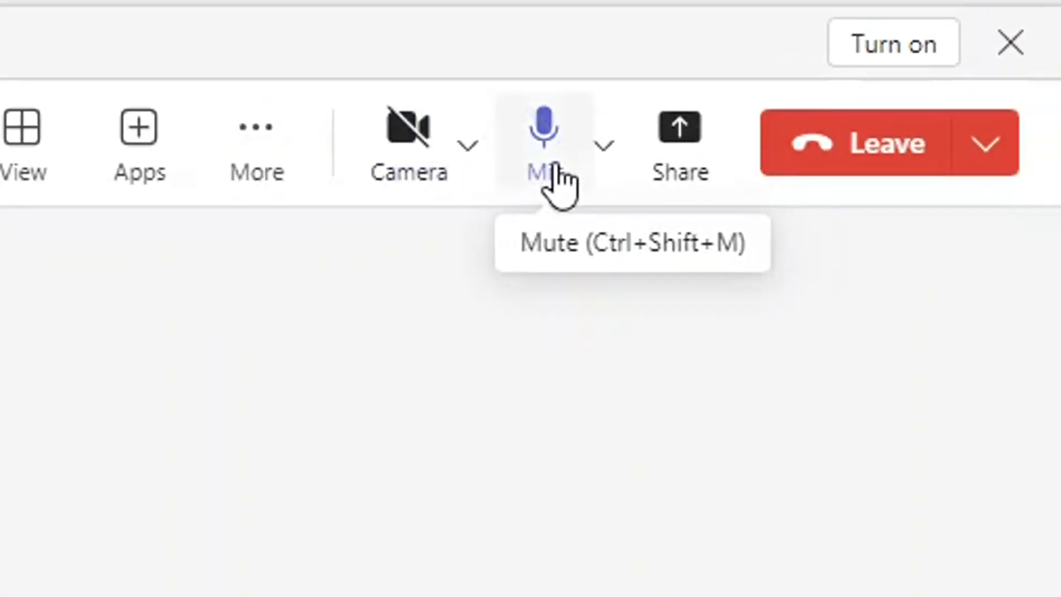
pyautogui.click(520, 148)
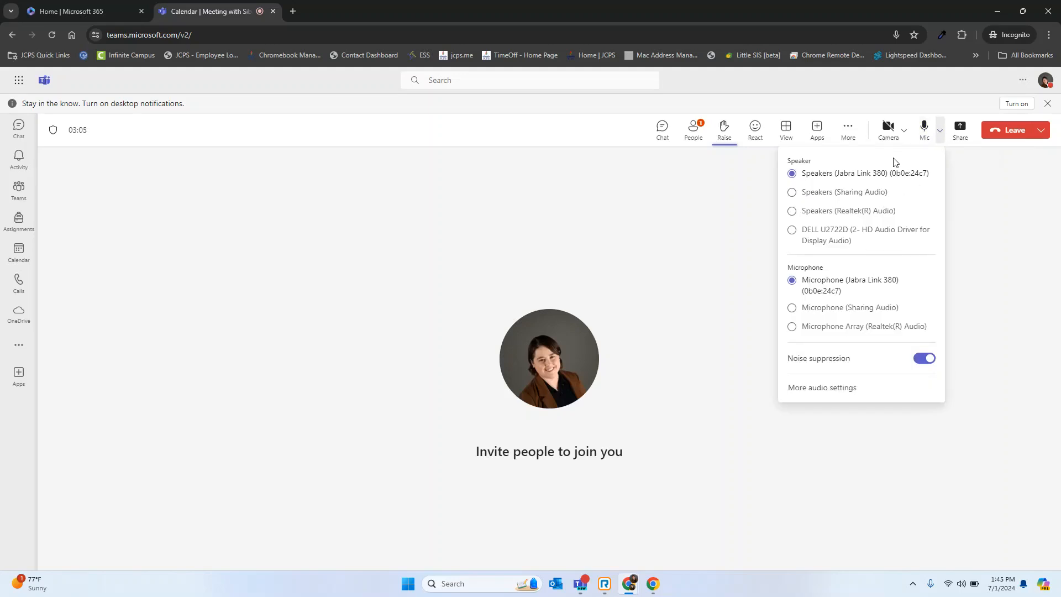
pyautogui.click(977, 197)
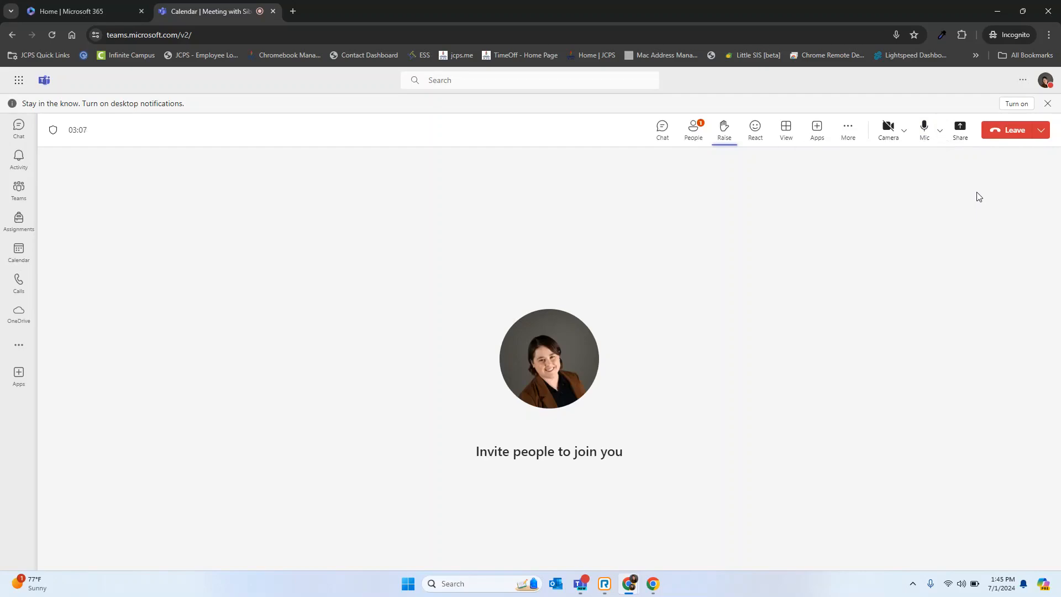
pyautogui.click(953, 140)
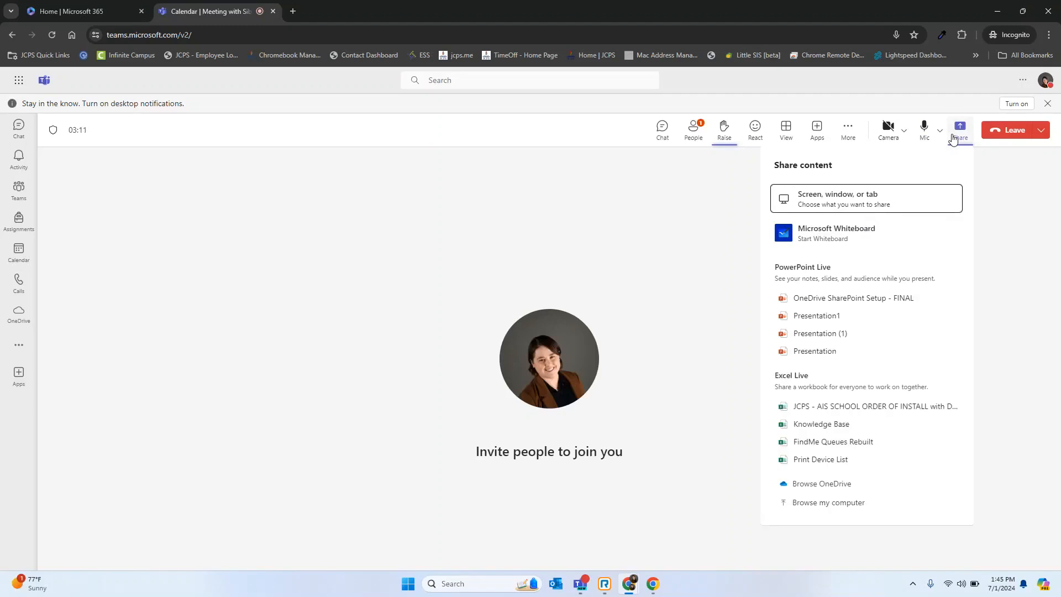
# End the meeting for everyone.
pyautogui.click(1041, 130)
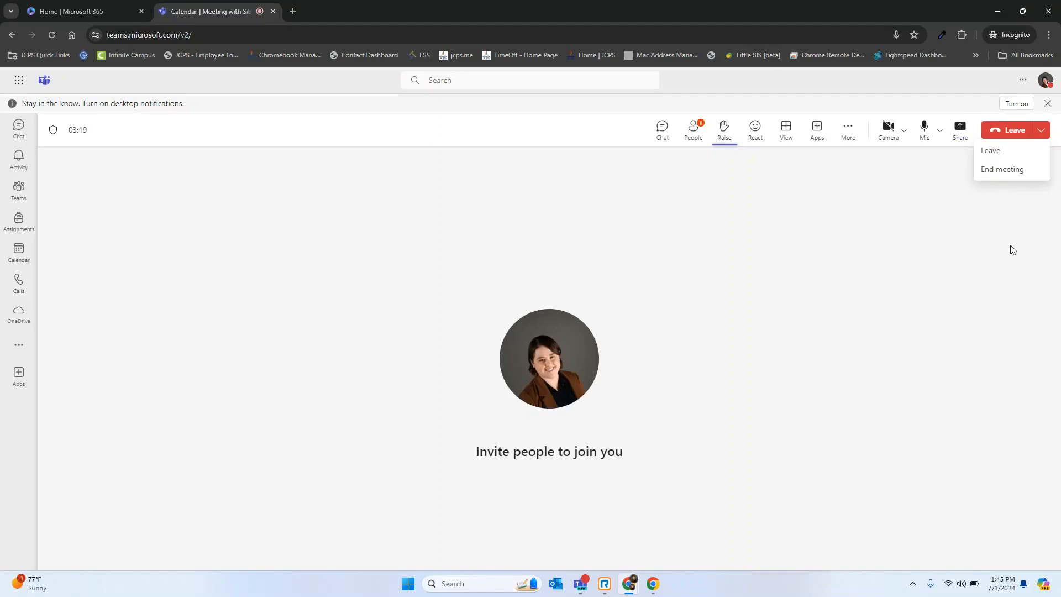
pyautogui.click(1031, 174)
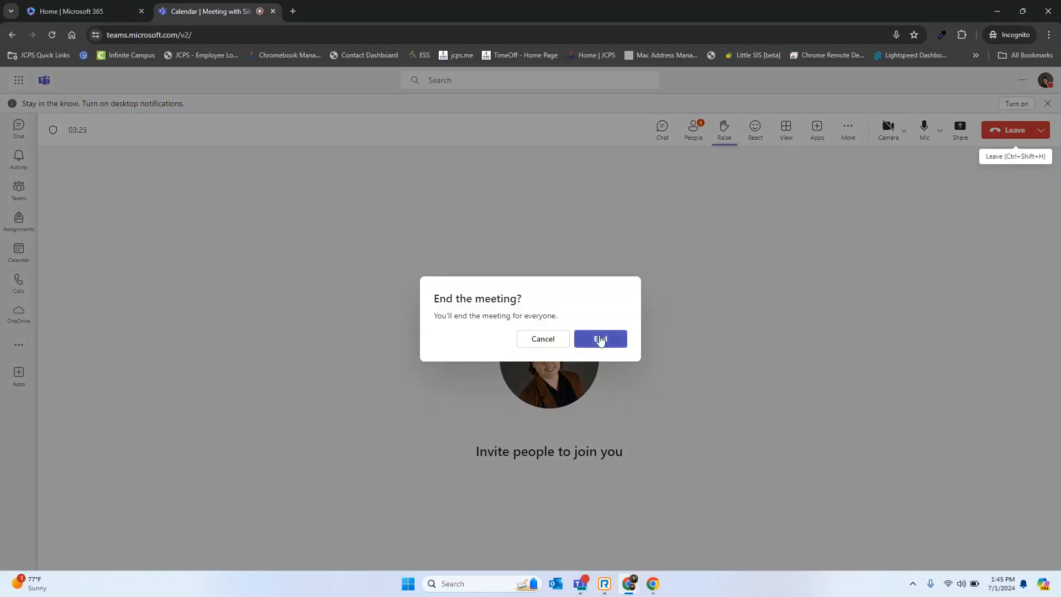
pyautogui.click(599, 338)
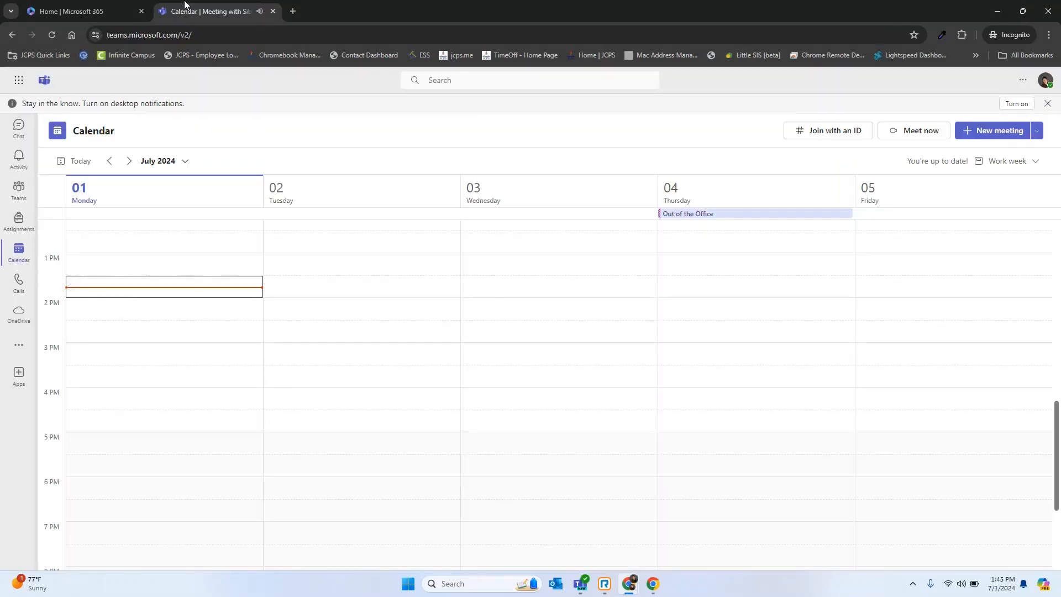
# Draft a scheduled meeting titled Team Meeting, with a student test account as required attendee and JCPS IT Integration Team as optional.
pyautogui.click(1037, 131)
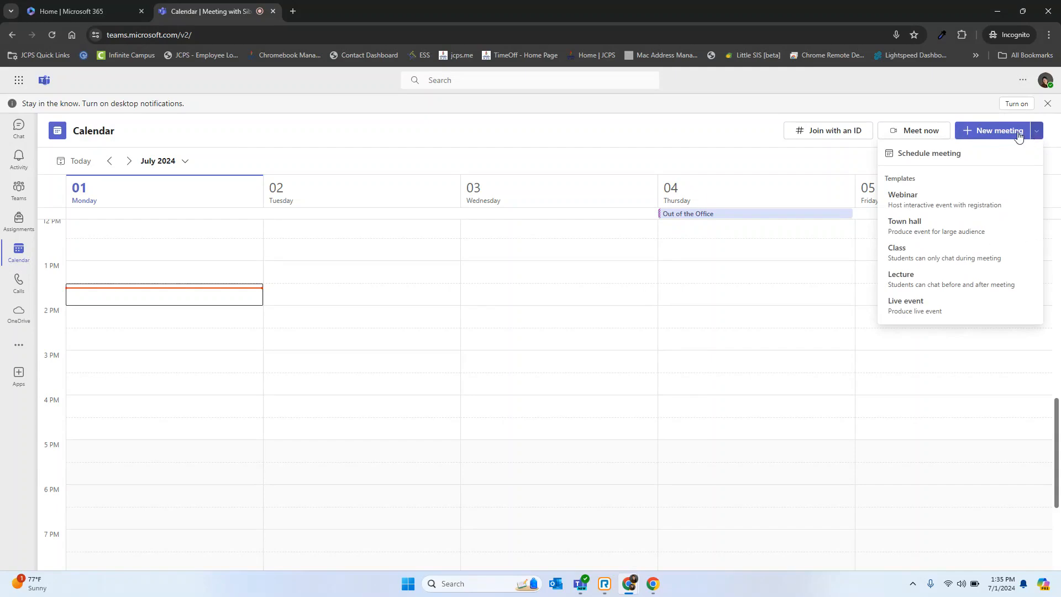
pyautogui.click(955, 157)
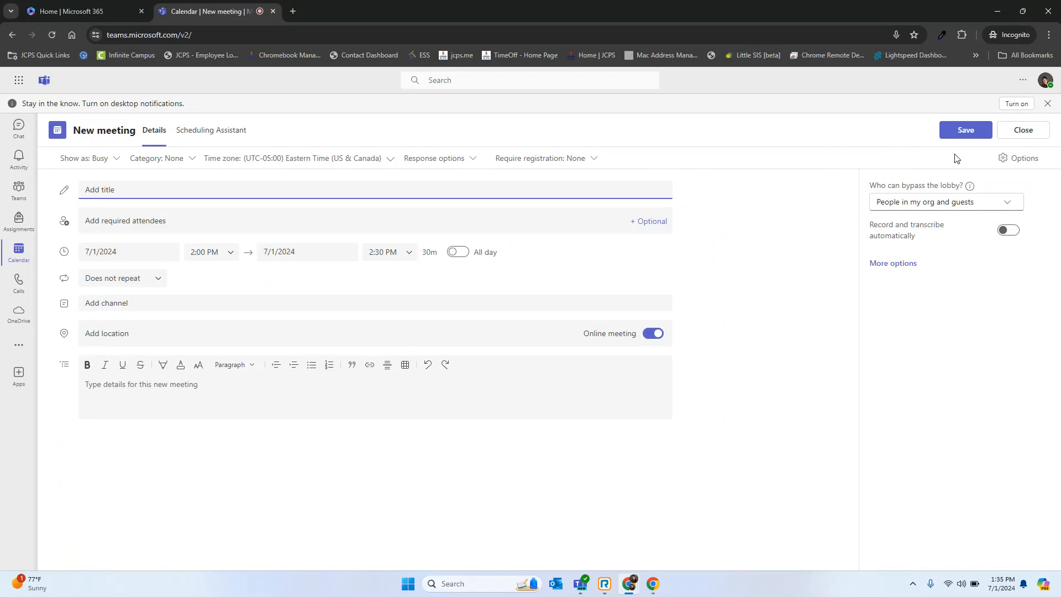
pyautogui.write('Team Meeting')
pyautogui.click(150, 225)
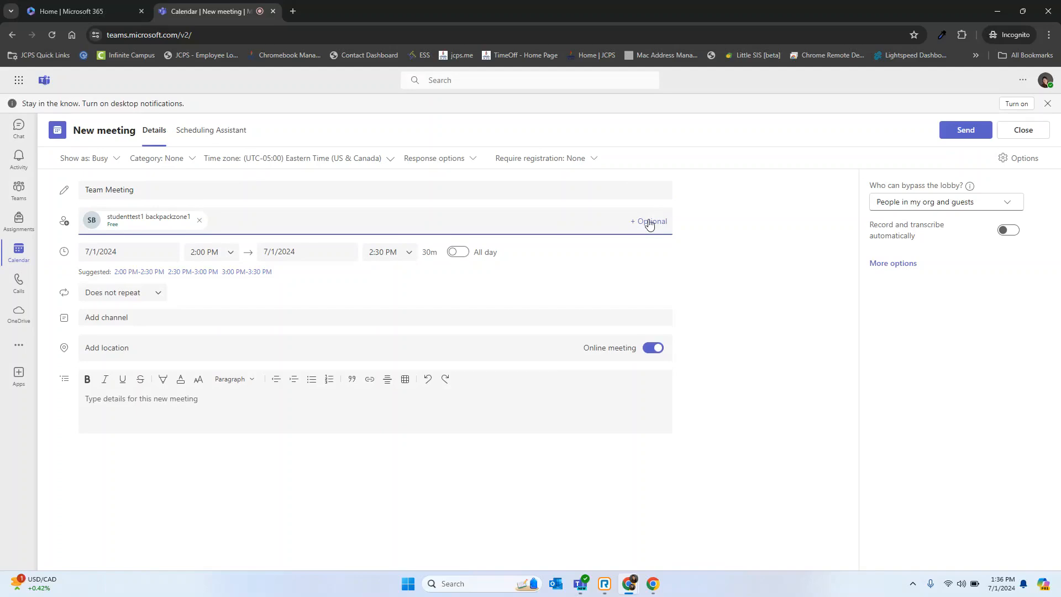
pyautogui.click(648, 233)
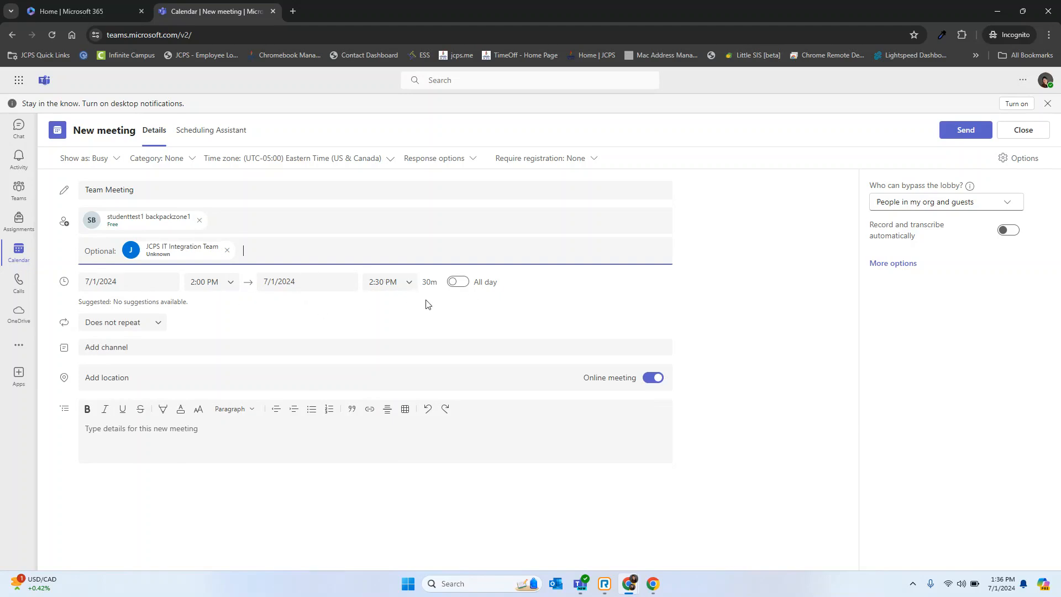
# Try a 3:00 PM end time and a weekly Monday recurrence starting 7/1/2024, and close the meeting form without sending it.
pyautogui.click(410, 285)
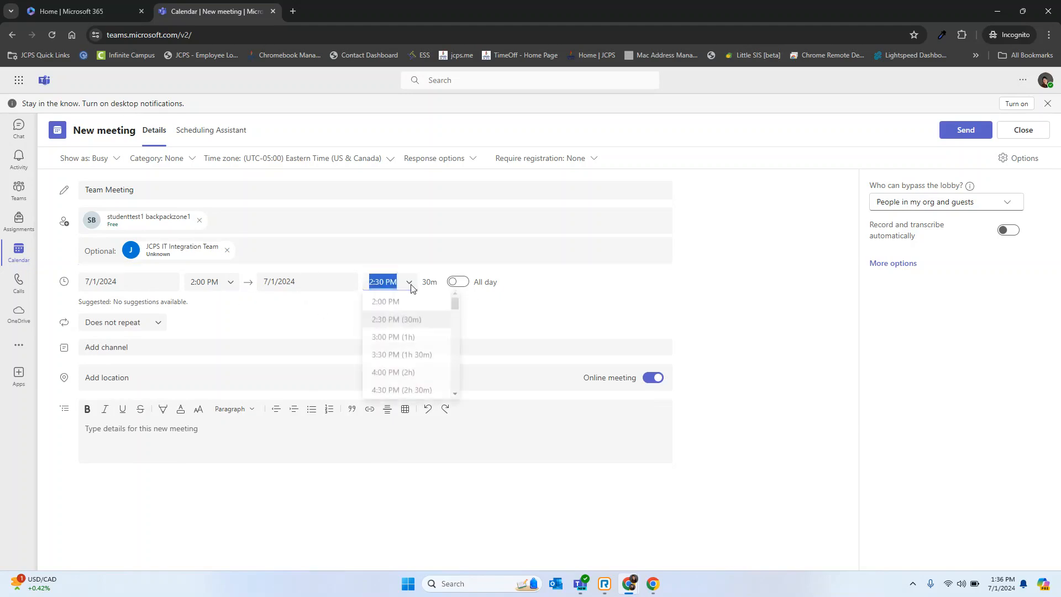
pyautogui.click(431, 339)
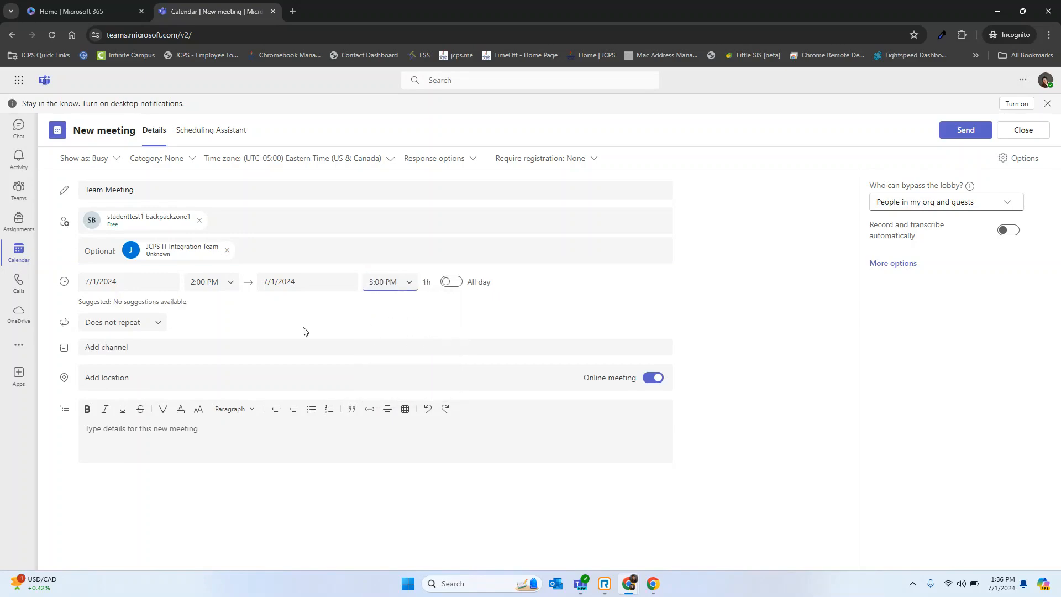
pyautogui.click(164, 325)
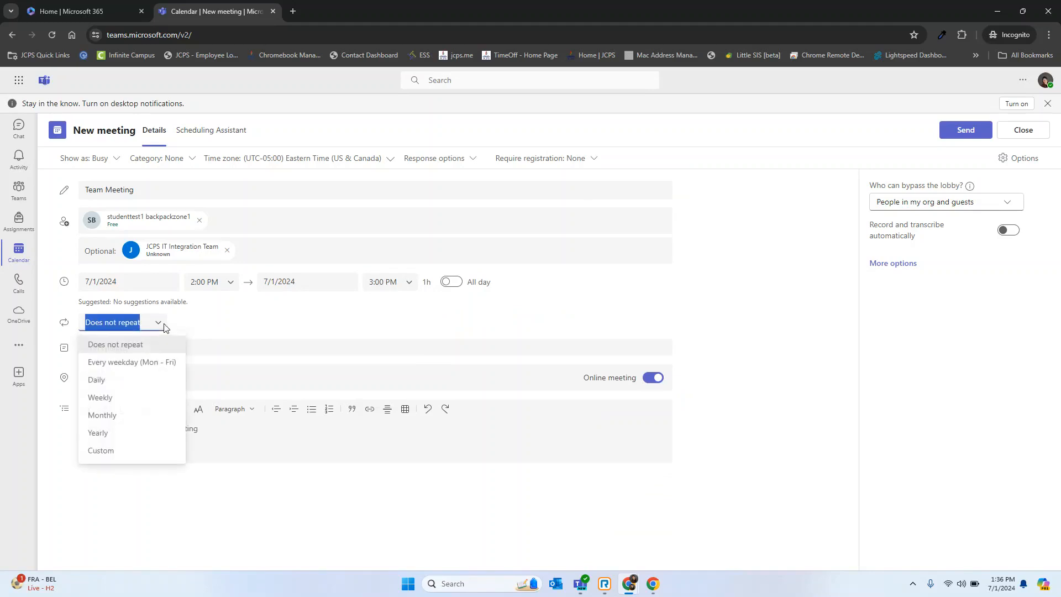
pyautogui.click(136, 399)
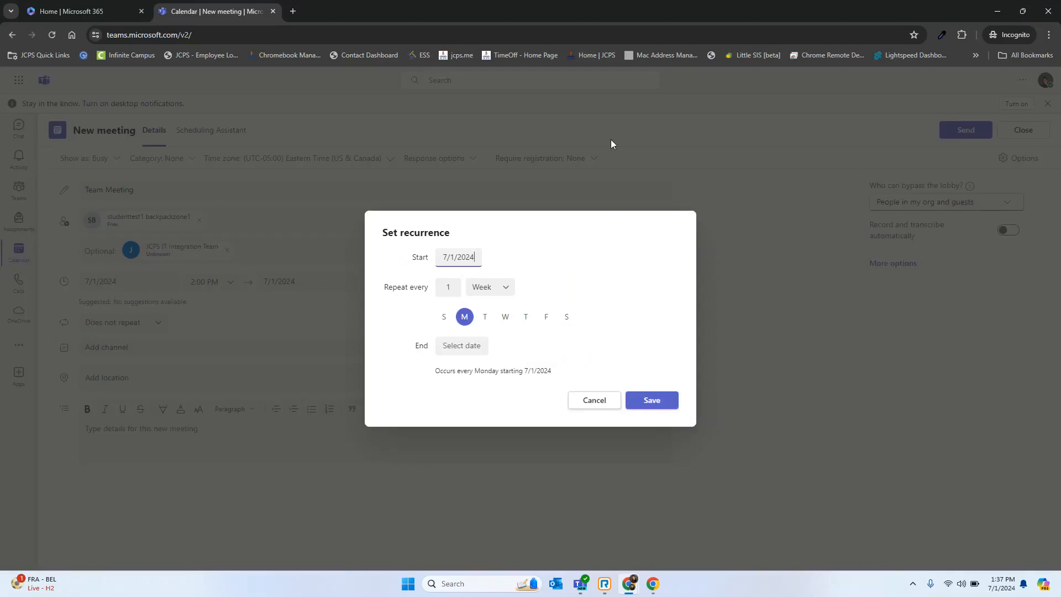
pyautogui.click(464, 355)
pyautogui.click(598, 354)
pyautogui.click(653, 399)
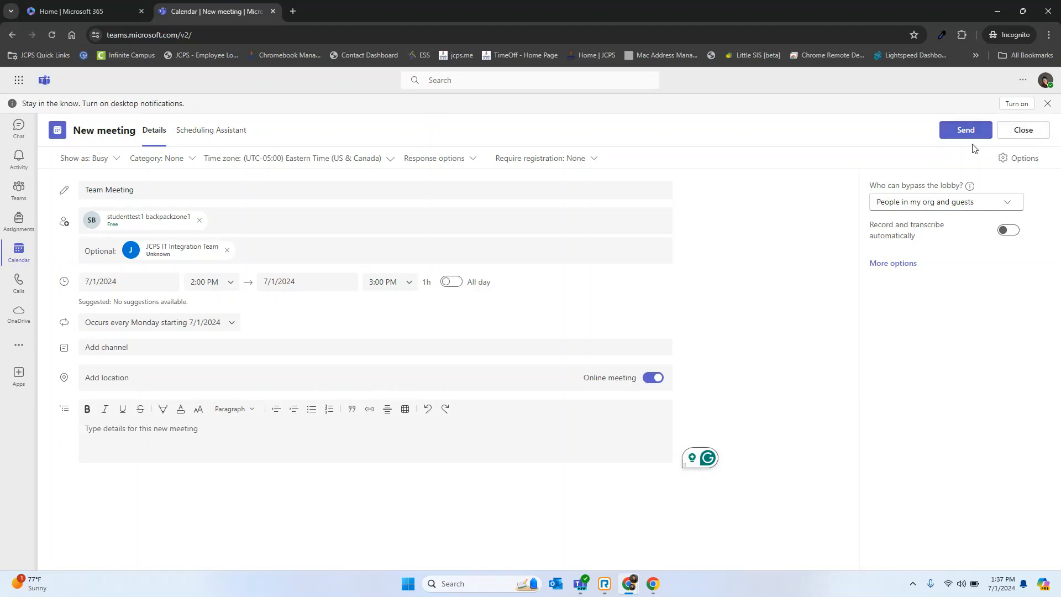
pyautogui.click(1023, 132)
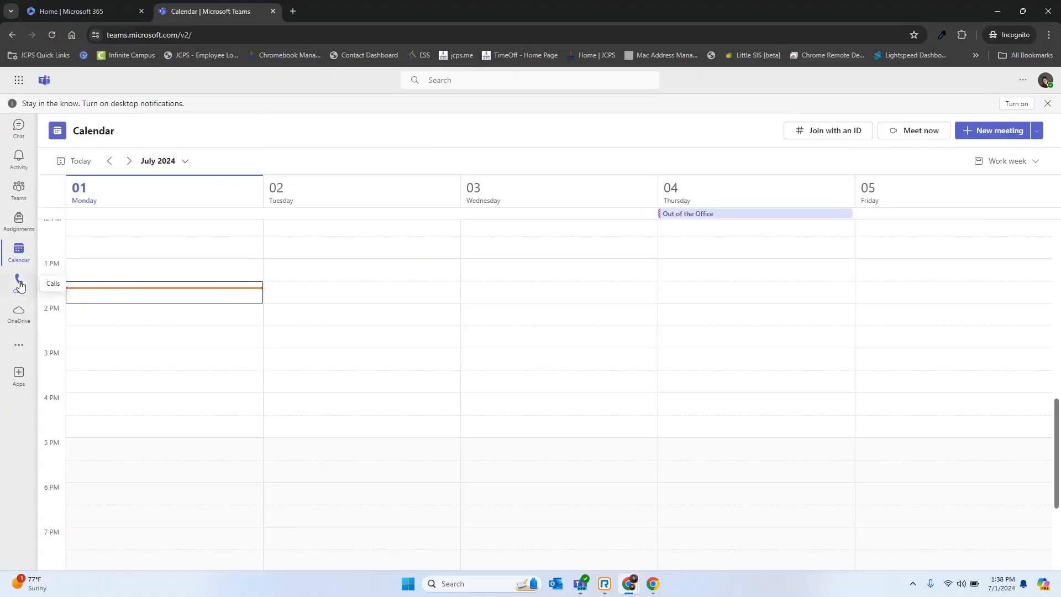
# Set the account's availability status to Do not disturb.
pyautogui.click(71, 428)
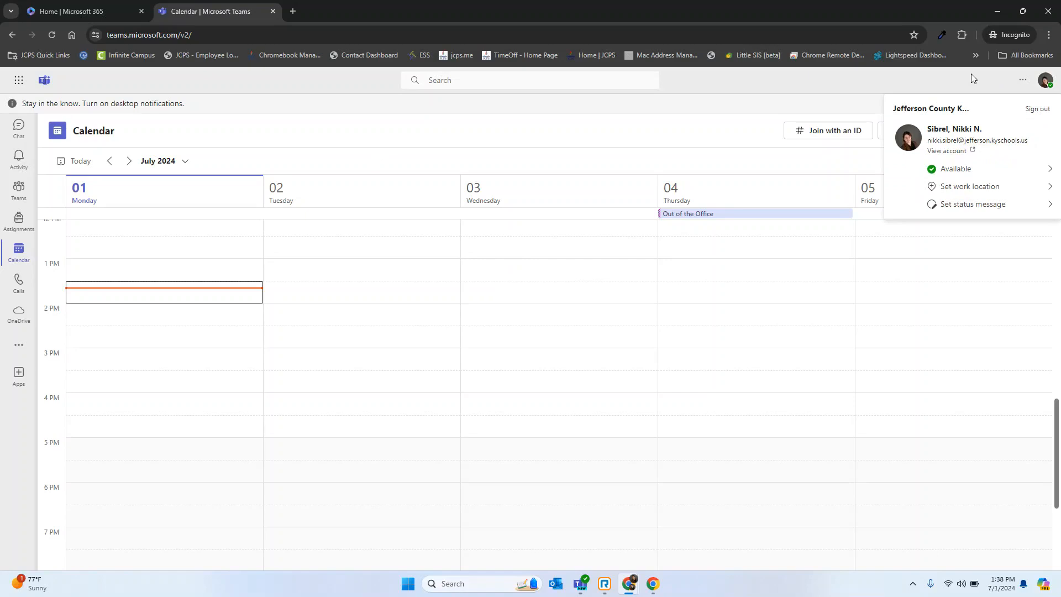
pyautogui.press('Escape')
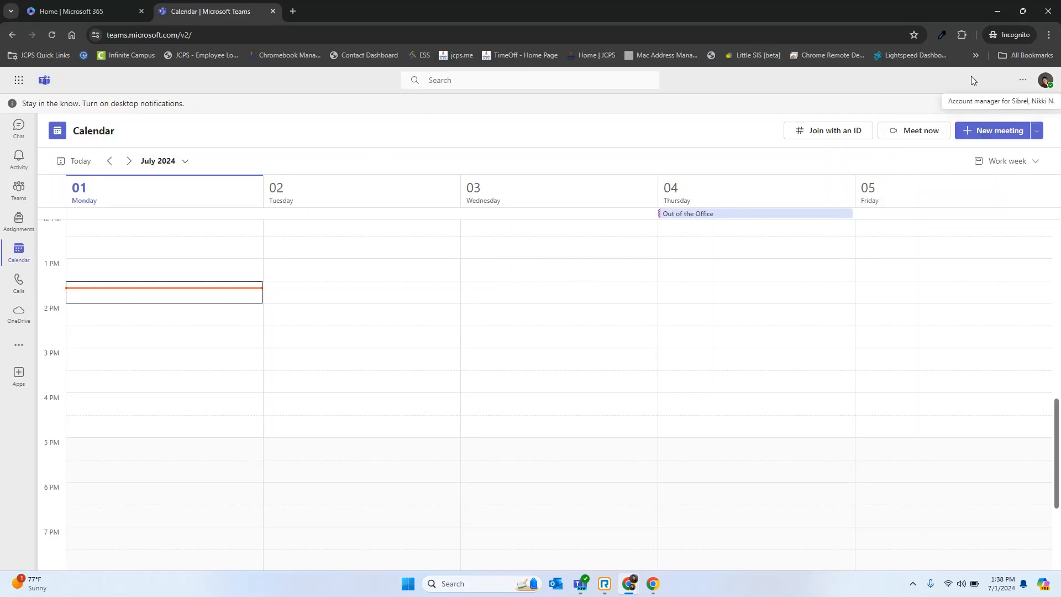
pyautogui.click(1045, 81)
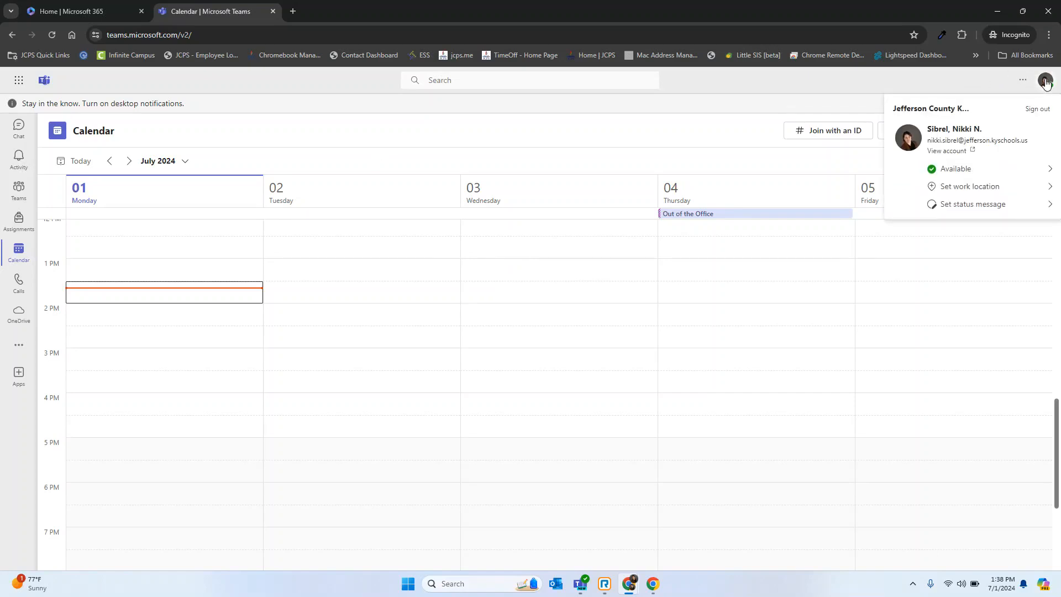
pyautogui.click(966, 169)
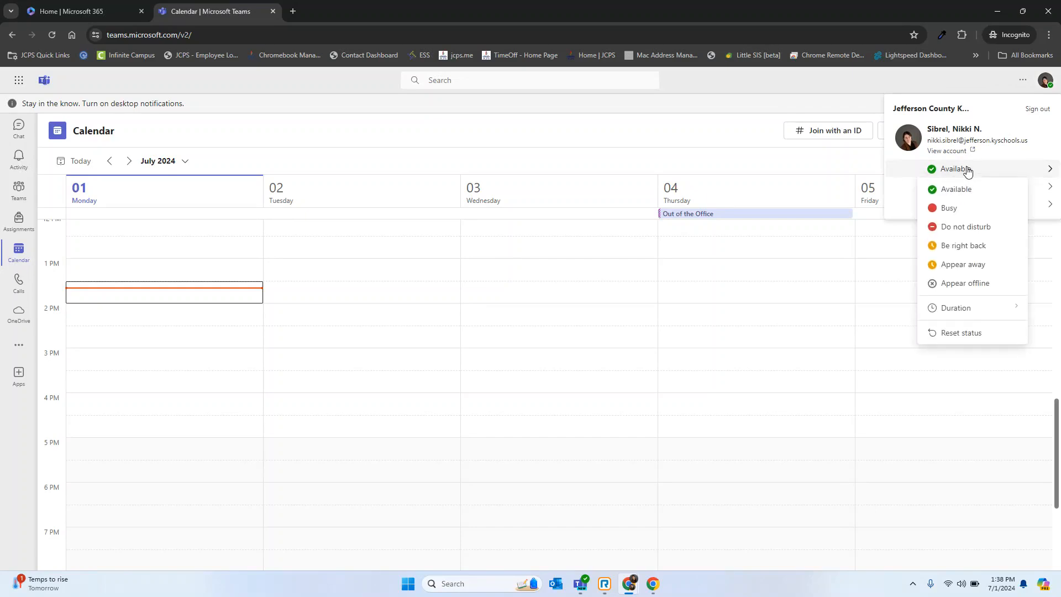
pyautogui.click(983, 226)
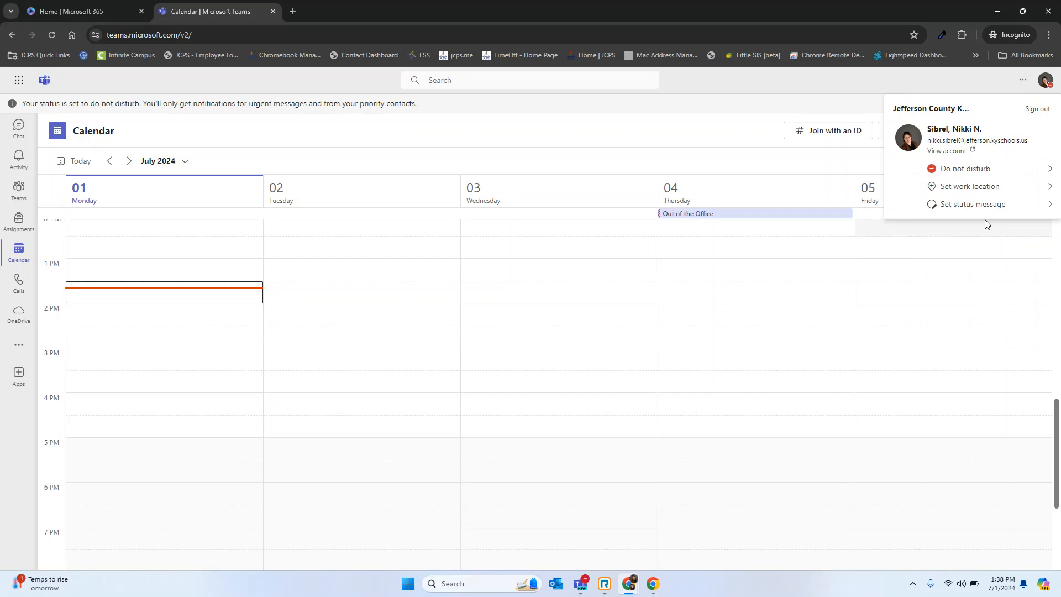
# Set the availability status to Busy and open the status message editor.
pyautogui.click(973, 170)
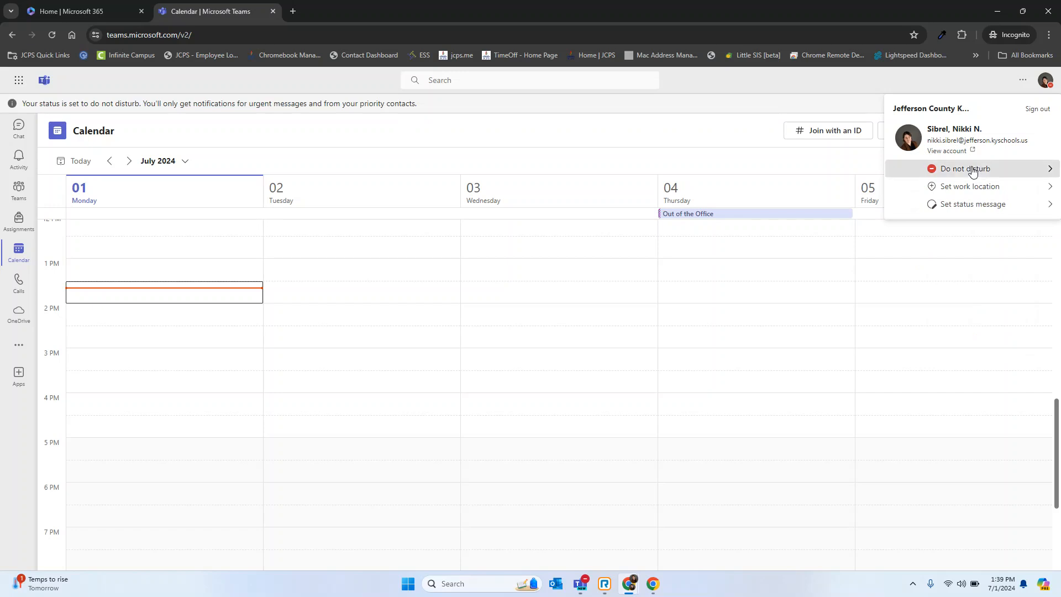
pyautogui.click(979, 208)
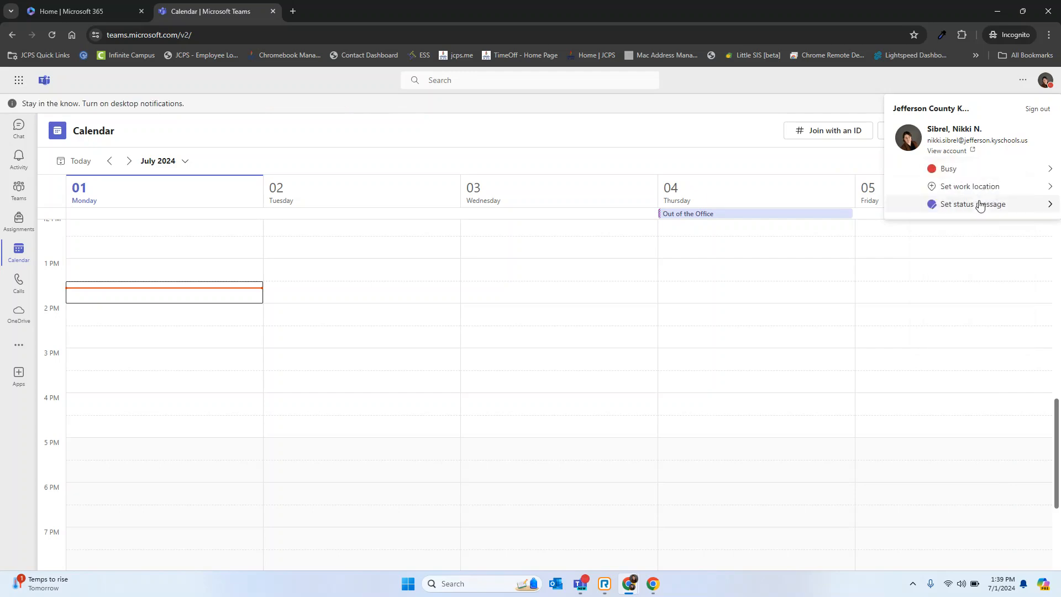
pyautogui.click(981, 204)
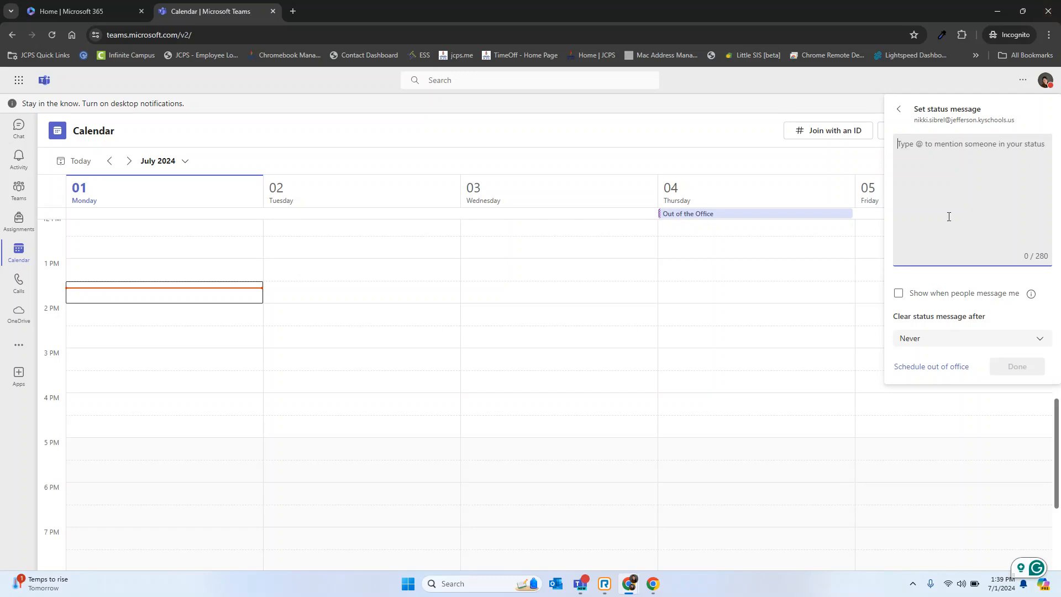
# Return to the Microsoft 365 home page and create a blank PowerPoint presentation.
pyautogui.click(19, 82)
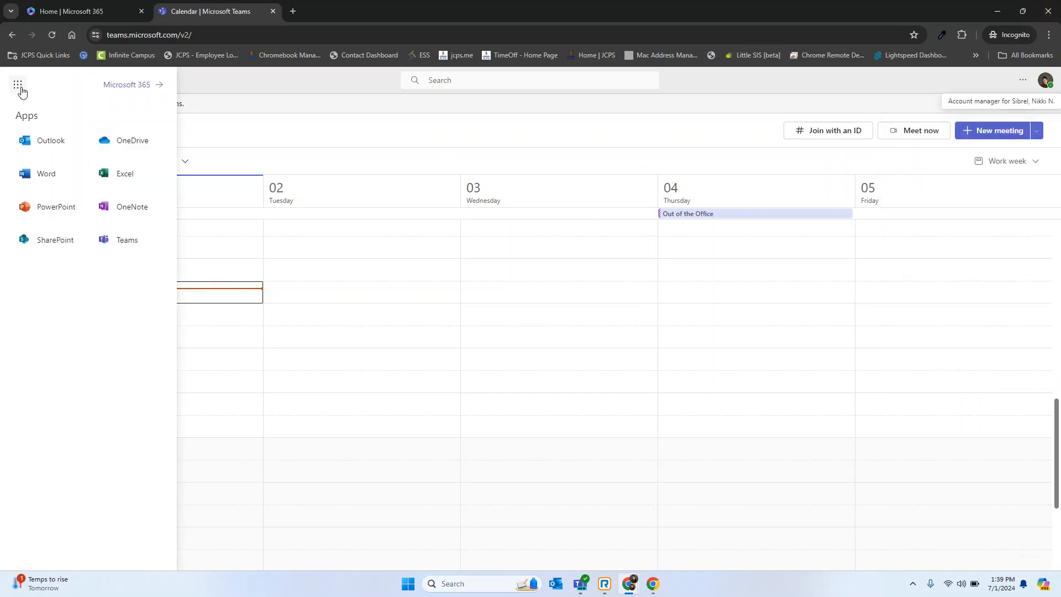
pyautogui.click(122, 87)
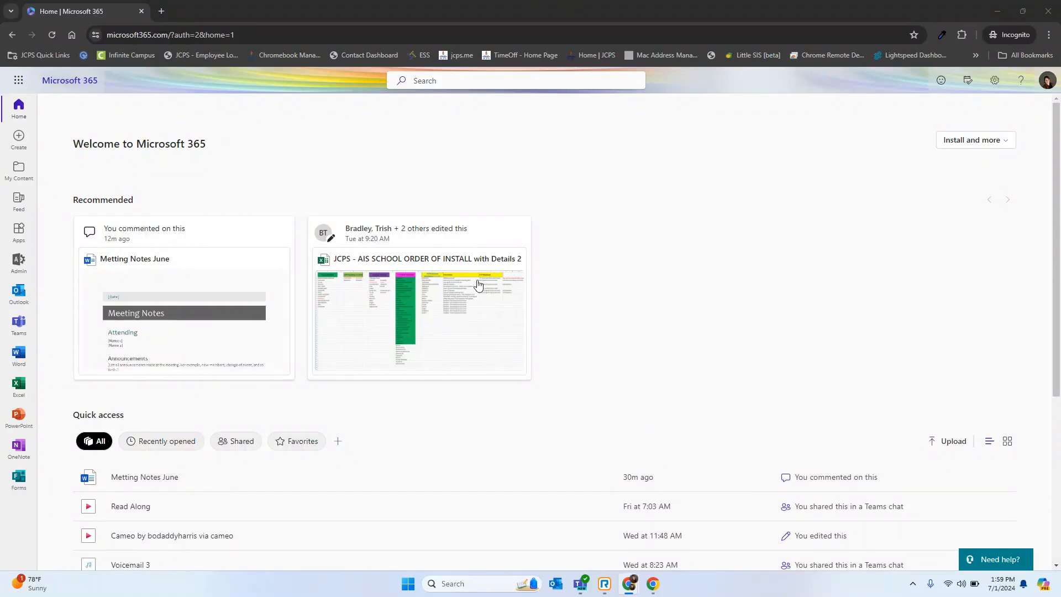
pyautogui.click(19, 418)
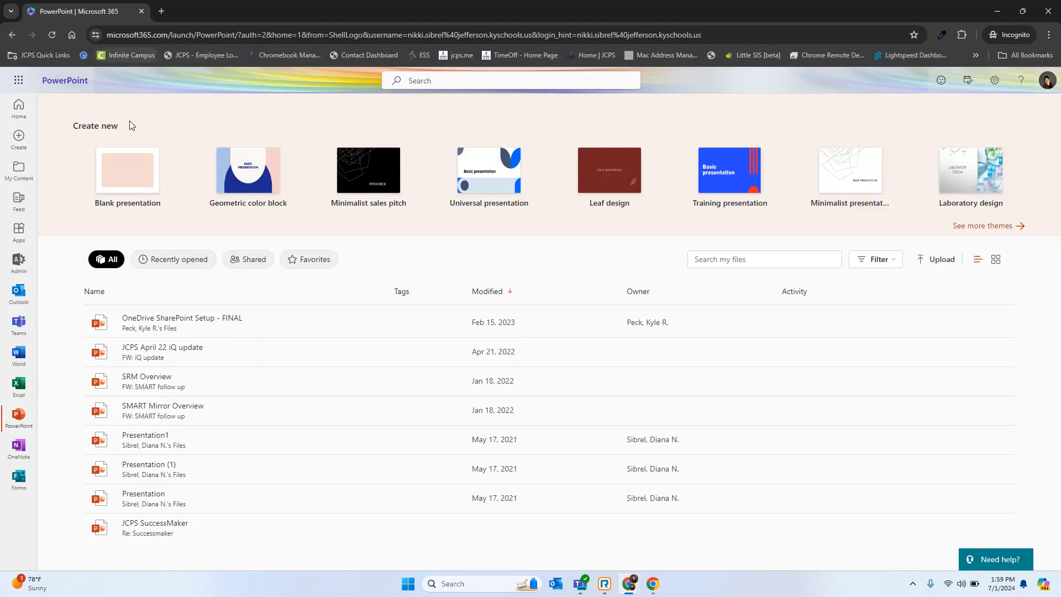
pyautogui.click(122, 178)
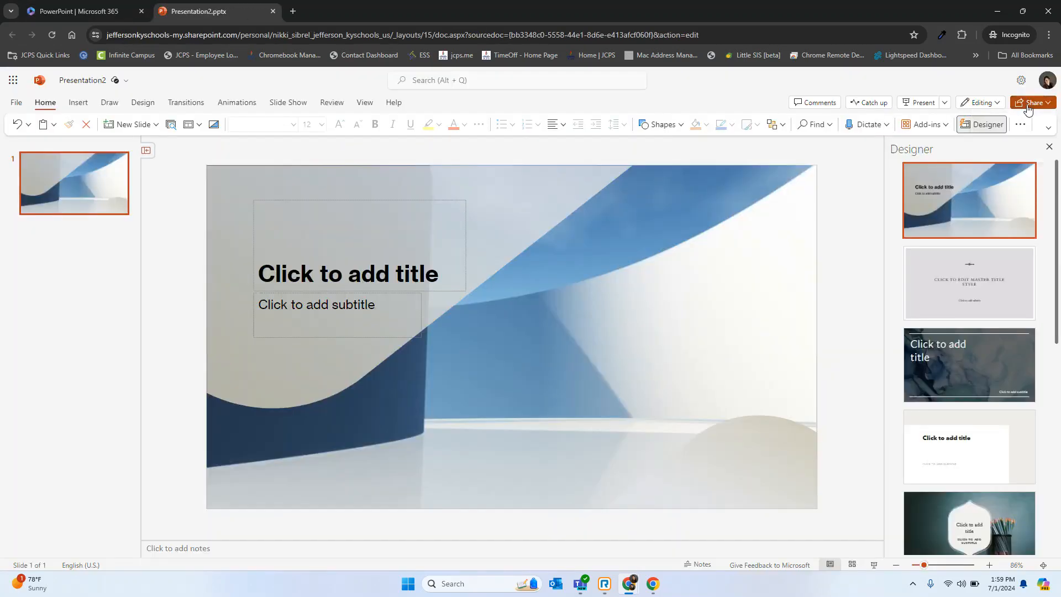
# Open the presentation's sharing dialog and close it without sending, and check the presenting options, including Present in Teams.
pyautogui.click(1028, 109)
pyautogui.click(1013, 125)
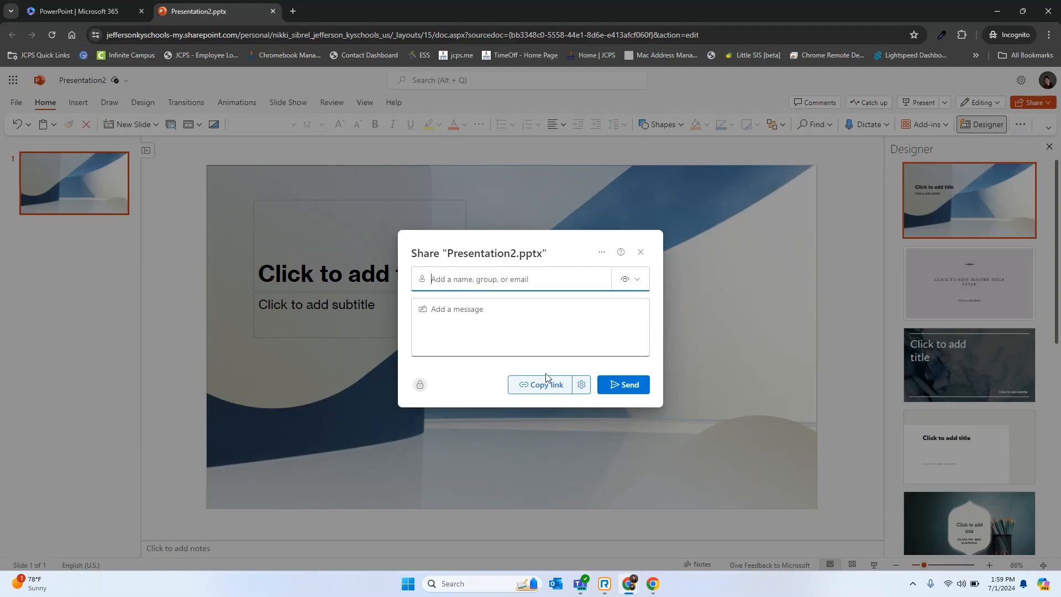
pyautogui.click(835, 278)
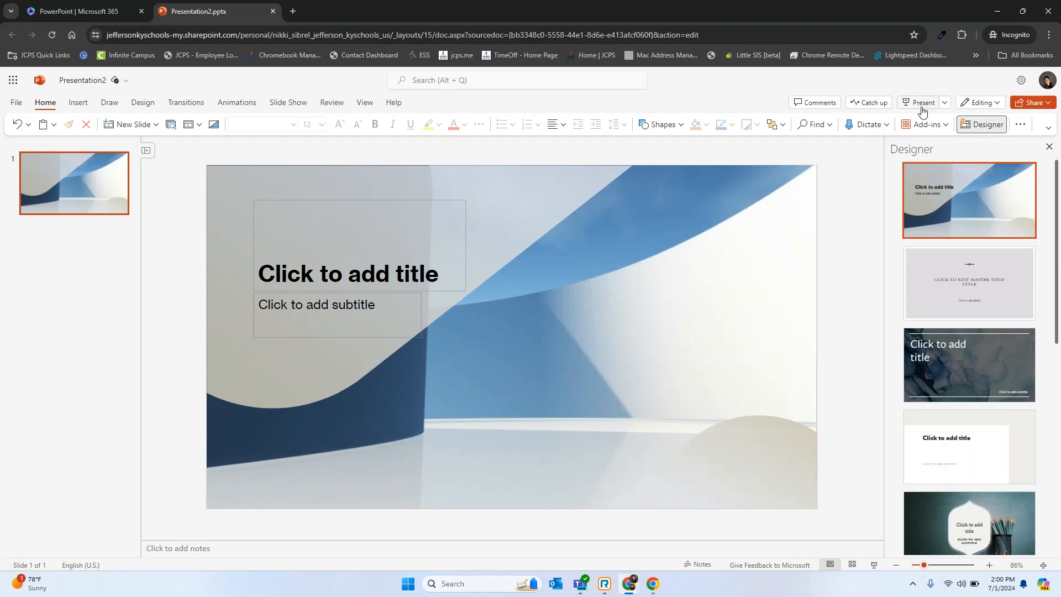
pyautogui.click(945, 105)
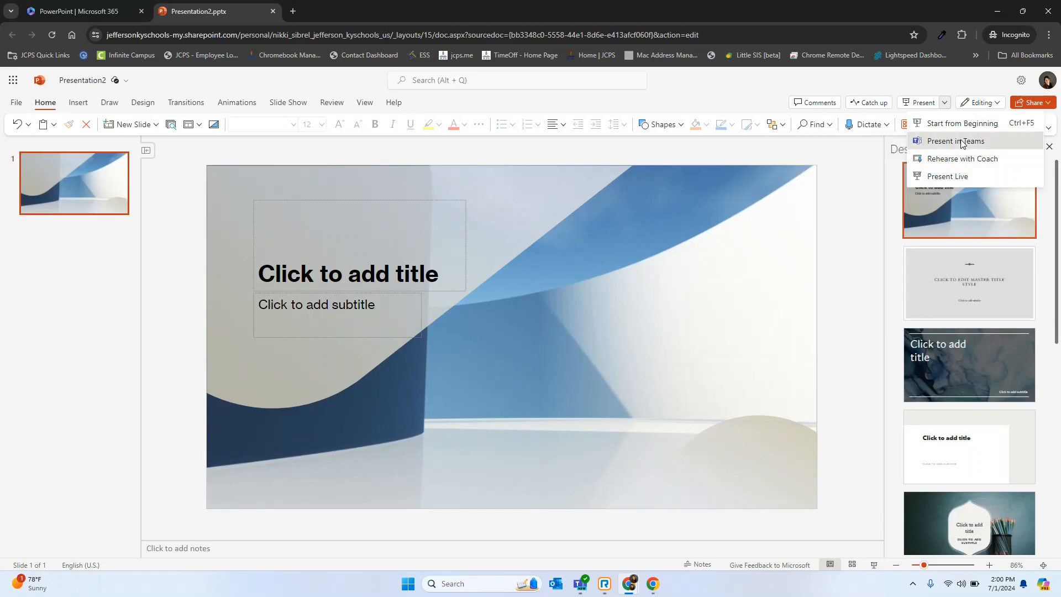
pyautogui.click(961, 141)
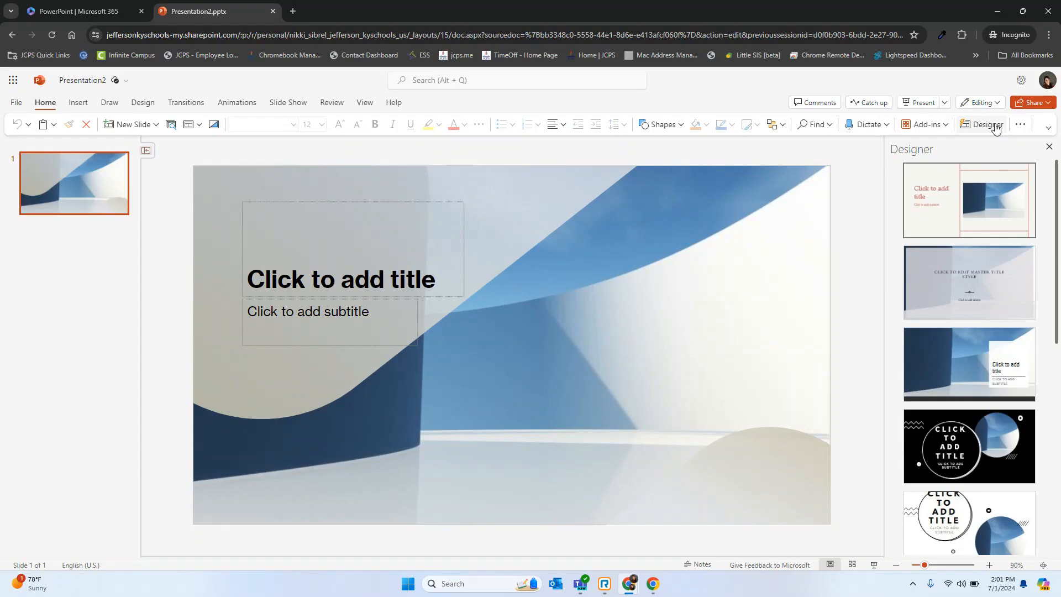
# Apply the Designer idea with the white title box over the blue image, and add a new slide with the Content with Caption layout.
pyautogui.click(983, 365)
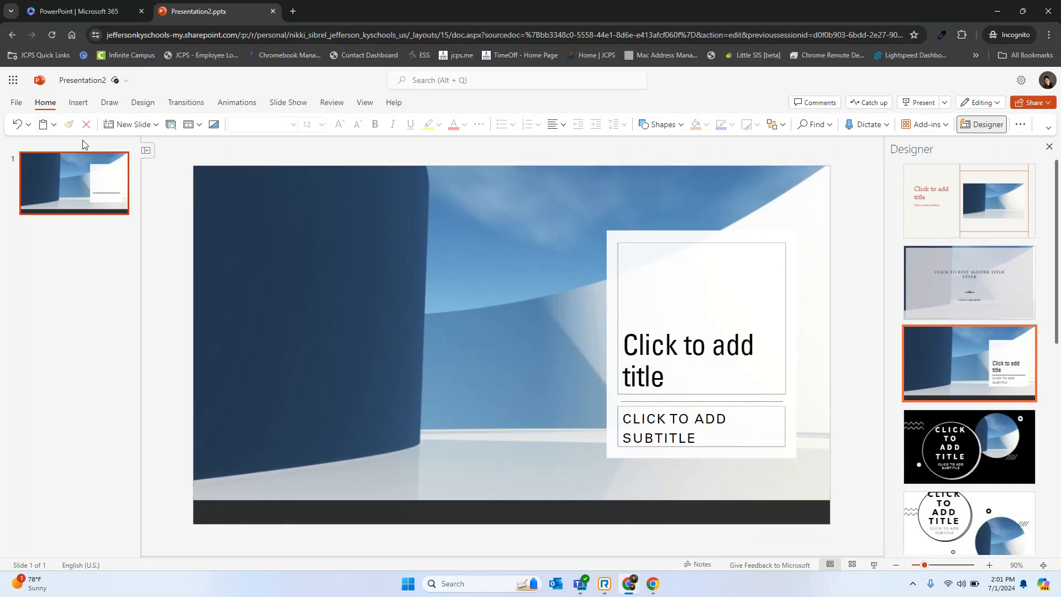
pyautogui.click(156, 125)
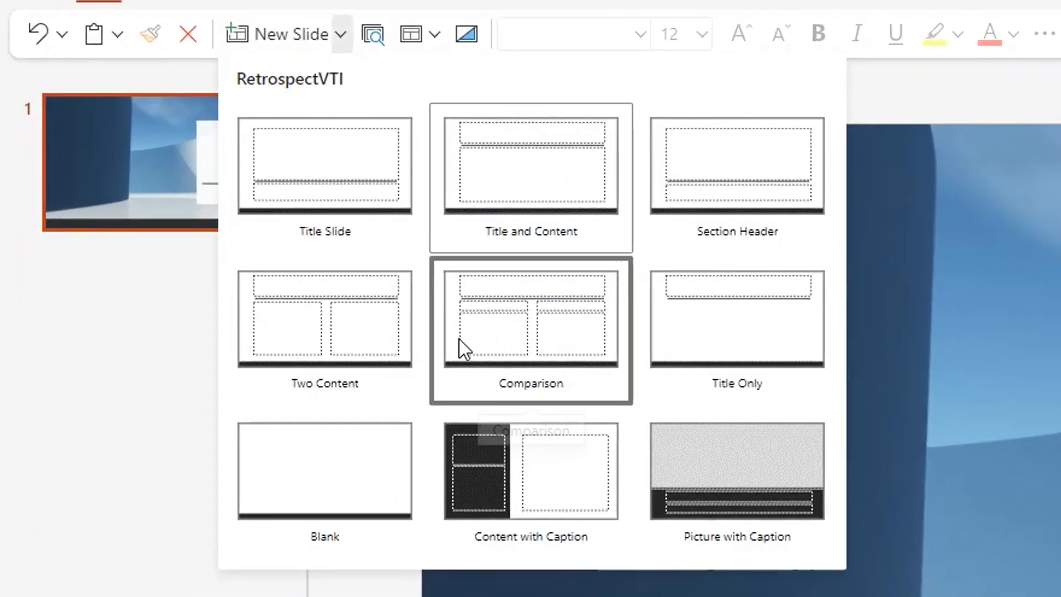
pyautogui.click(496, 474)
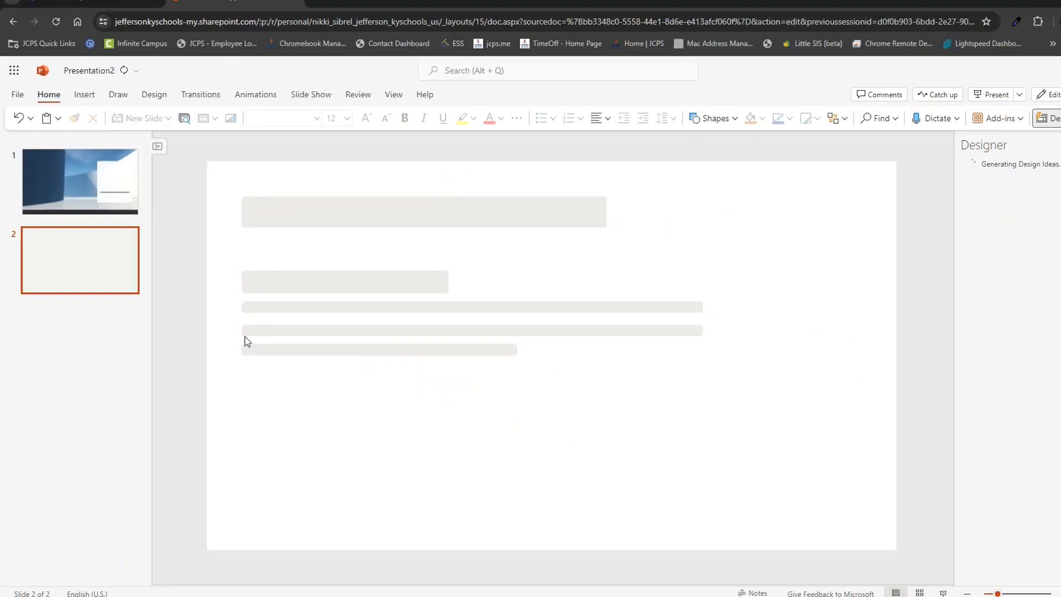
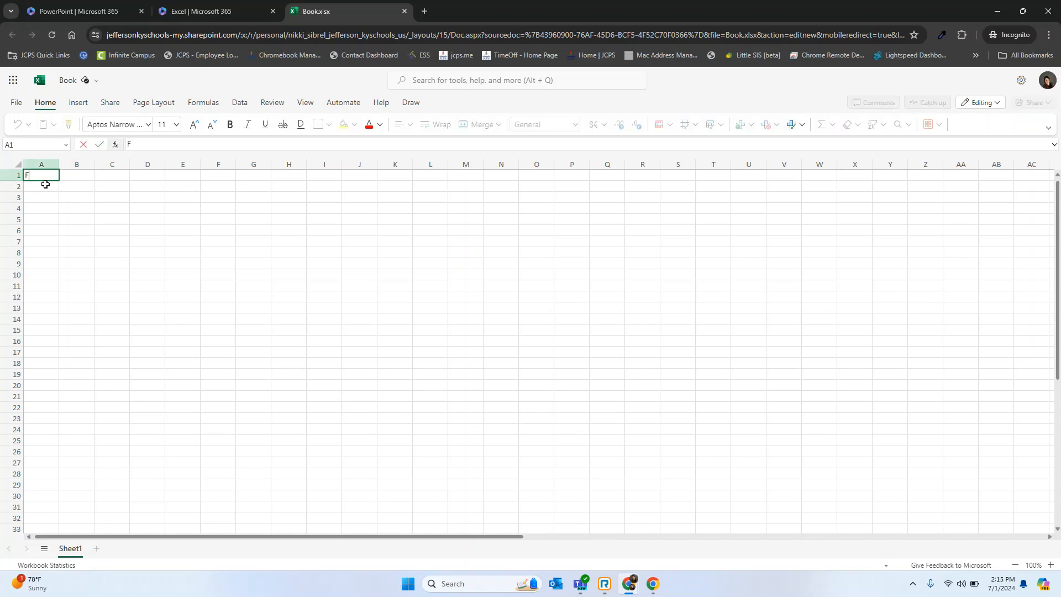
# Enter Fundraiser in cell A1 and Teacher in cell A3.
pyautogui.write('undraiser')
pyautogui.press('Return')
pyautogui.press('Return')
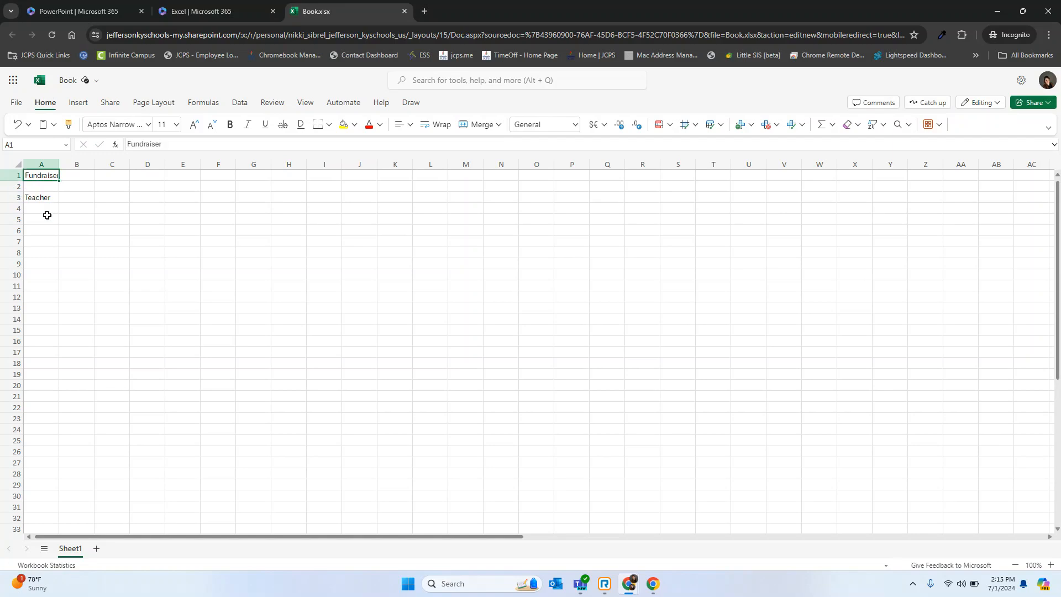
# List the five teachers' last names in A5:A9 and the weekdays Monday to Friday in B4:F4.
pyautogui.click(46, 218)
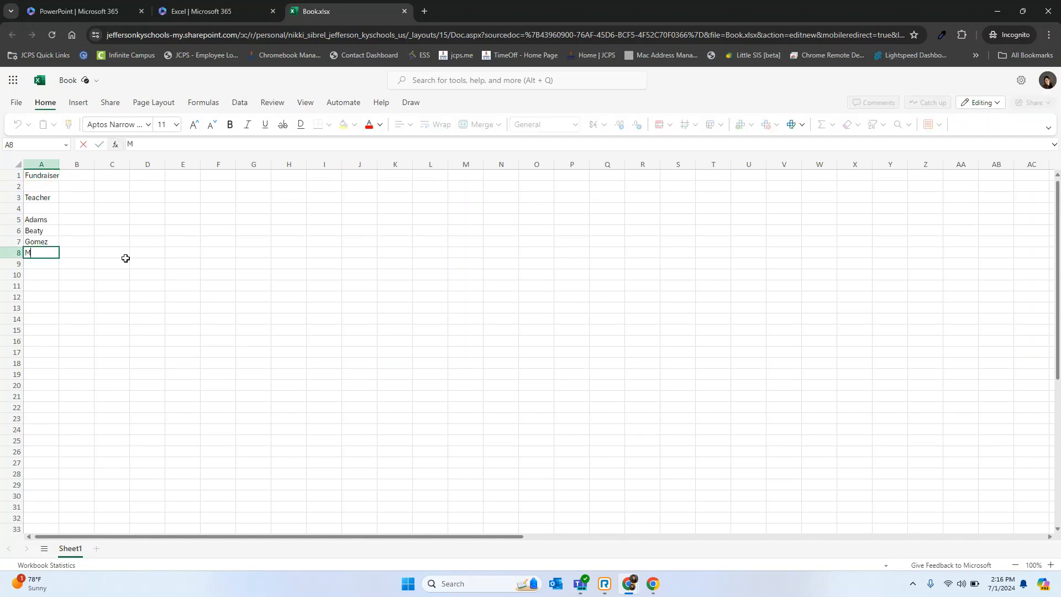
pyautogui.write('oore')
pyautogui.press('Return')
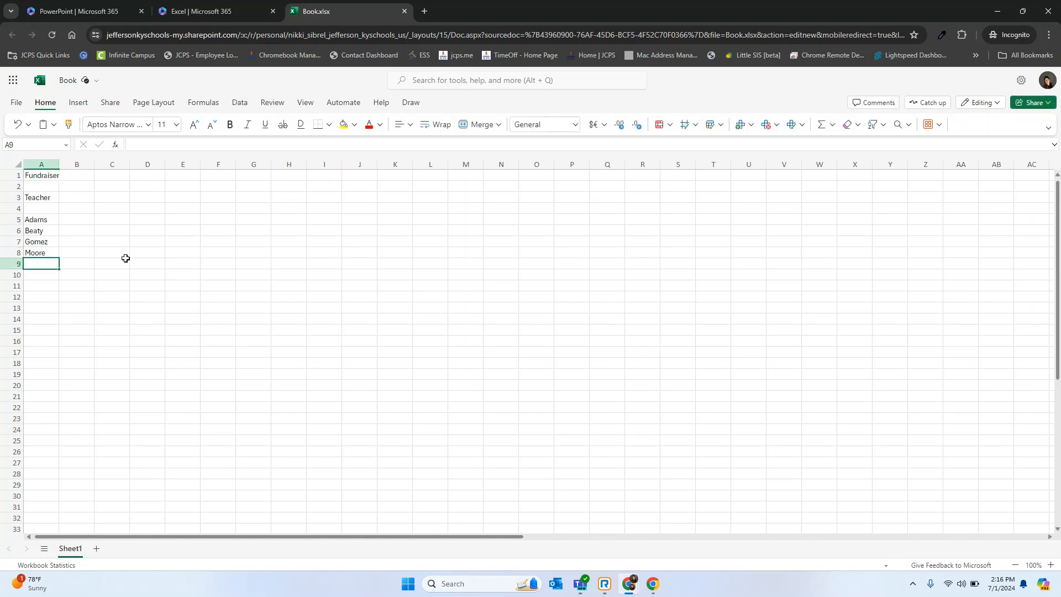
pyautogui.write('Smith')
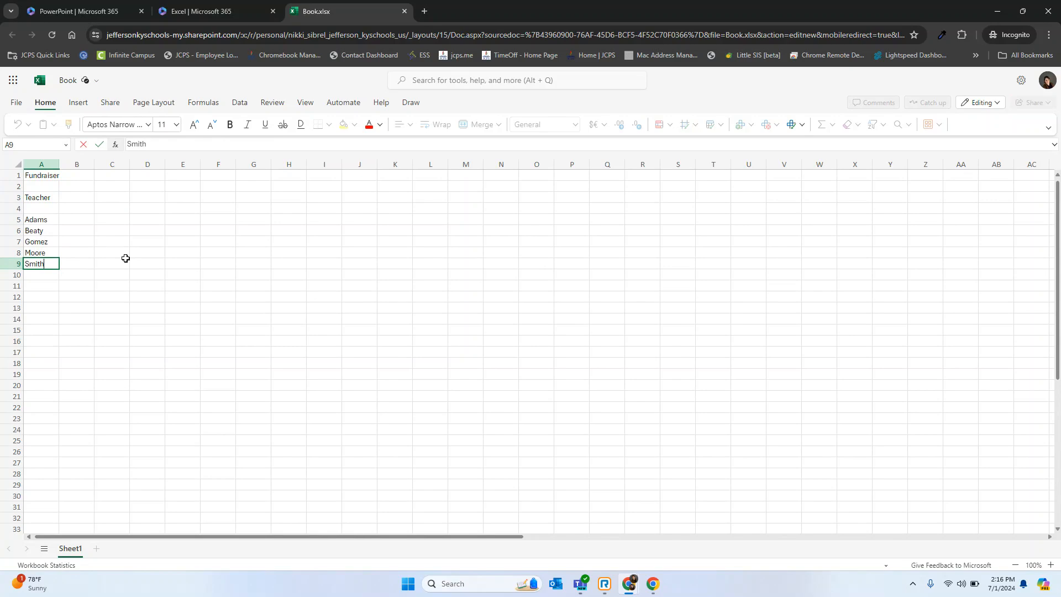
pyautogui.click(84, 216)
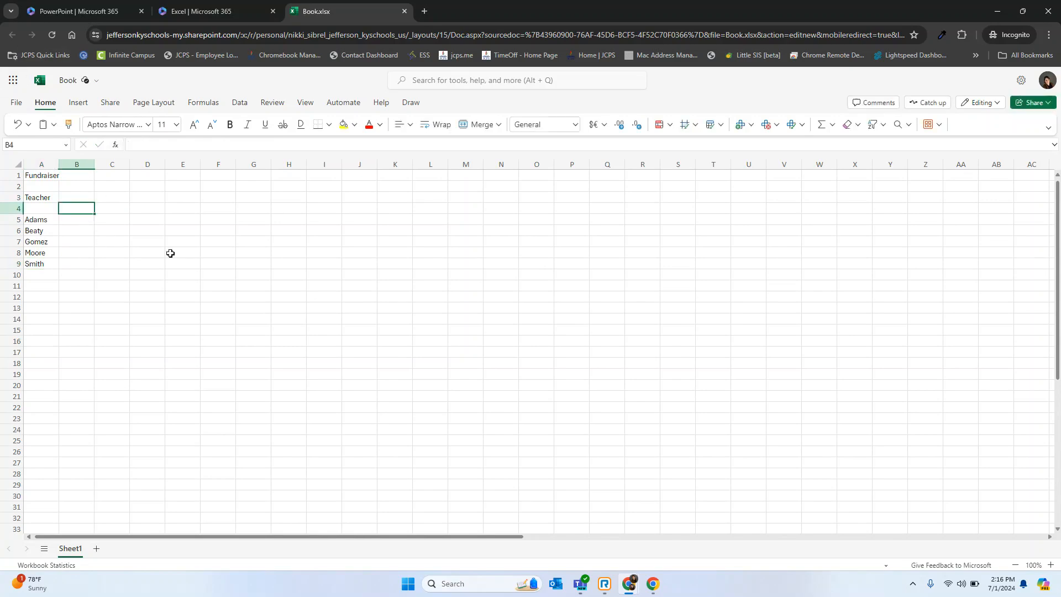
pyautogui.write('Monday')
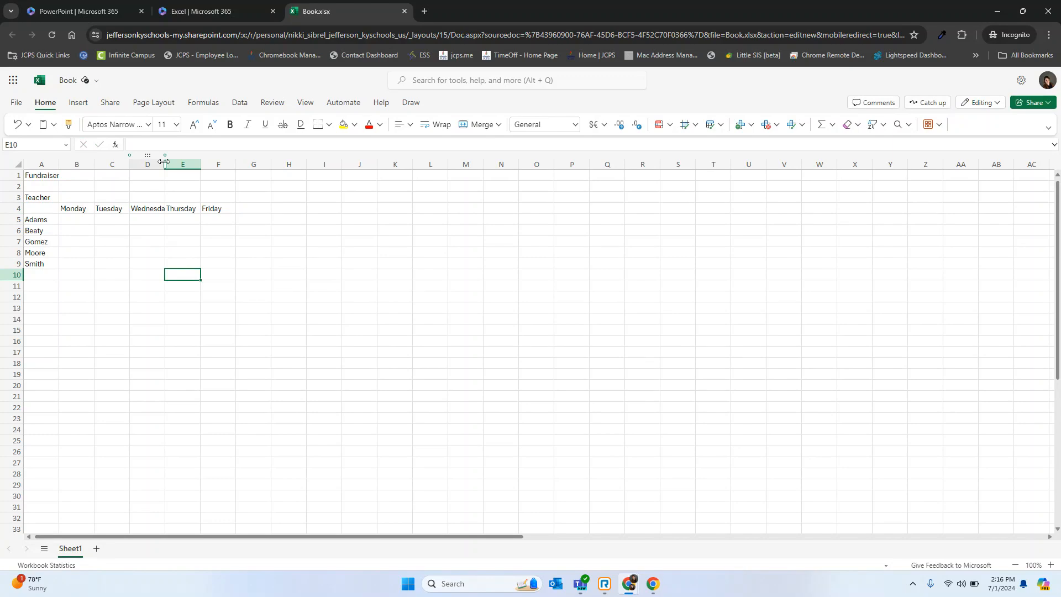
# Fit column D's width to its longest entry and fill in each teacher's daily amounts in B5:F9.
pyautogui.doubleClick(165, 162)
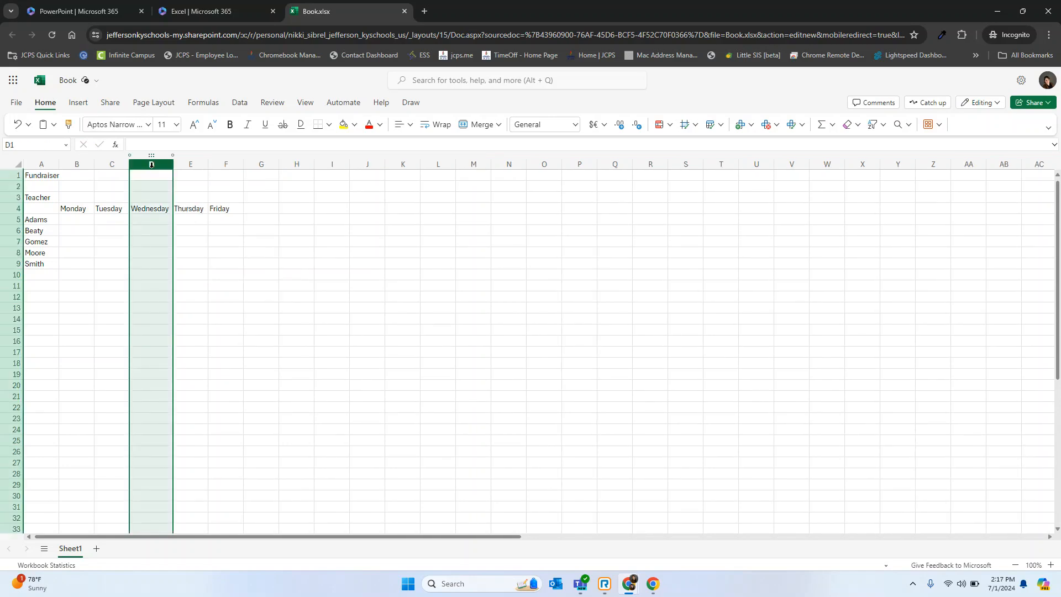
pyautogui.click(268, 260)
pyautogui.click(77, 224)
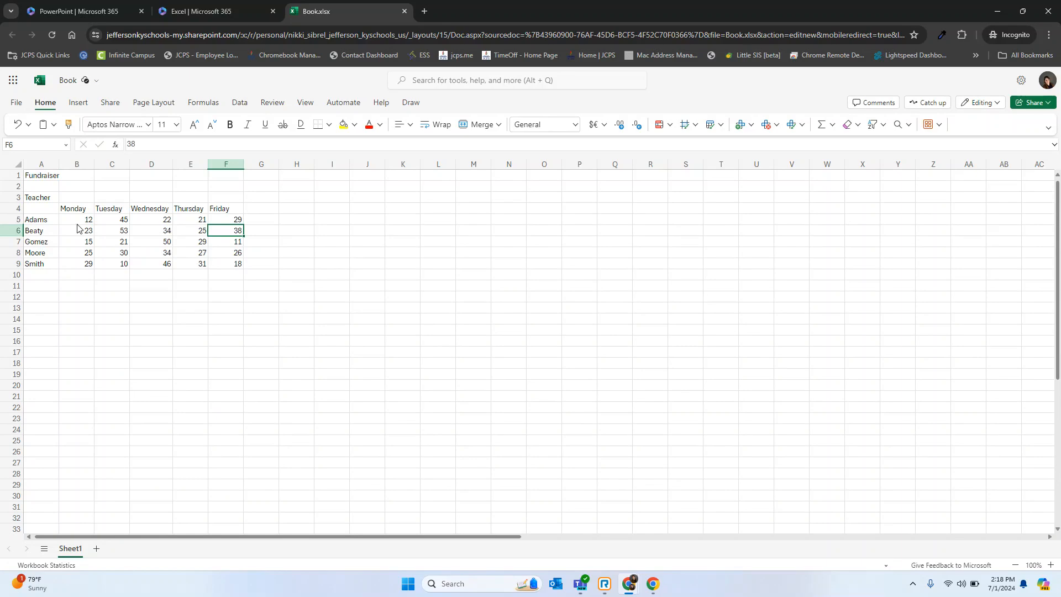
# Total Monday's amounts in cell B11 with the formula =SUM(B5:B9), and dismiss the insert function tip.
pyautogui.click(73, 291)
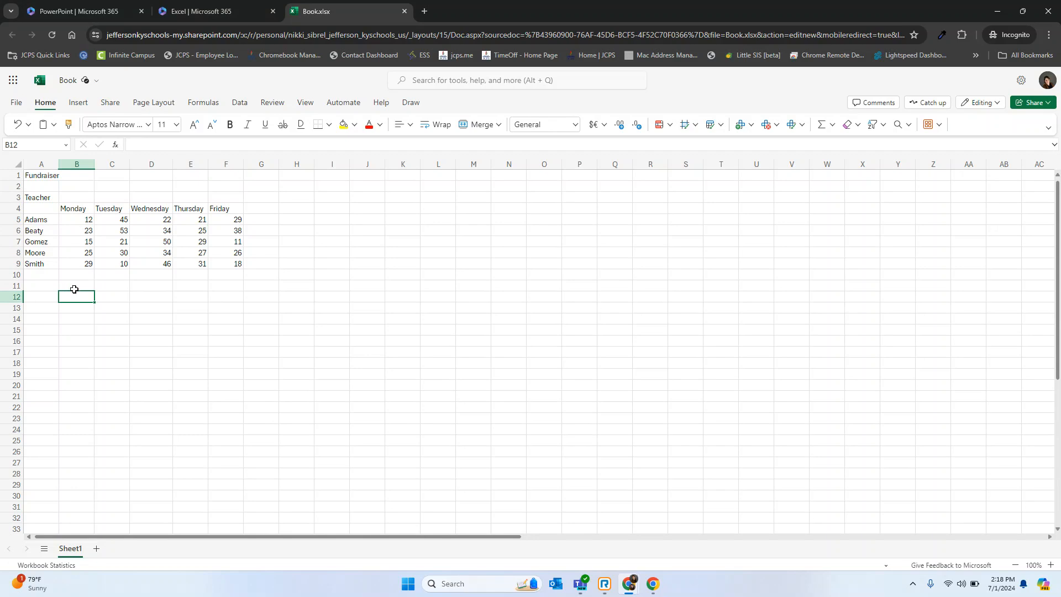
pyautogui.click(74, 289)
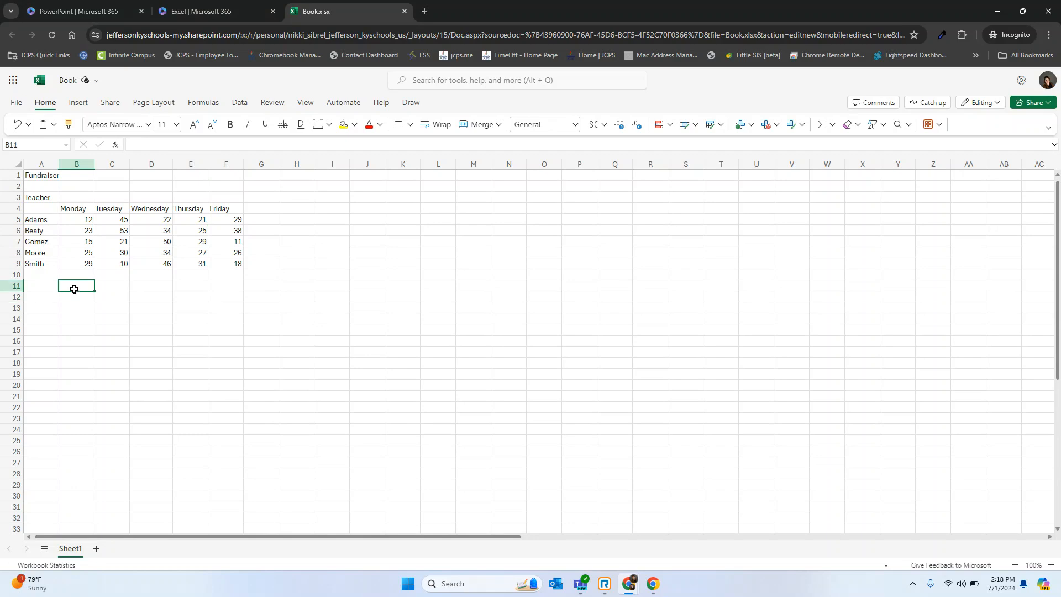
pyautogui.write('=')
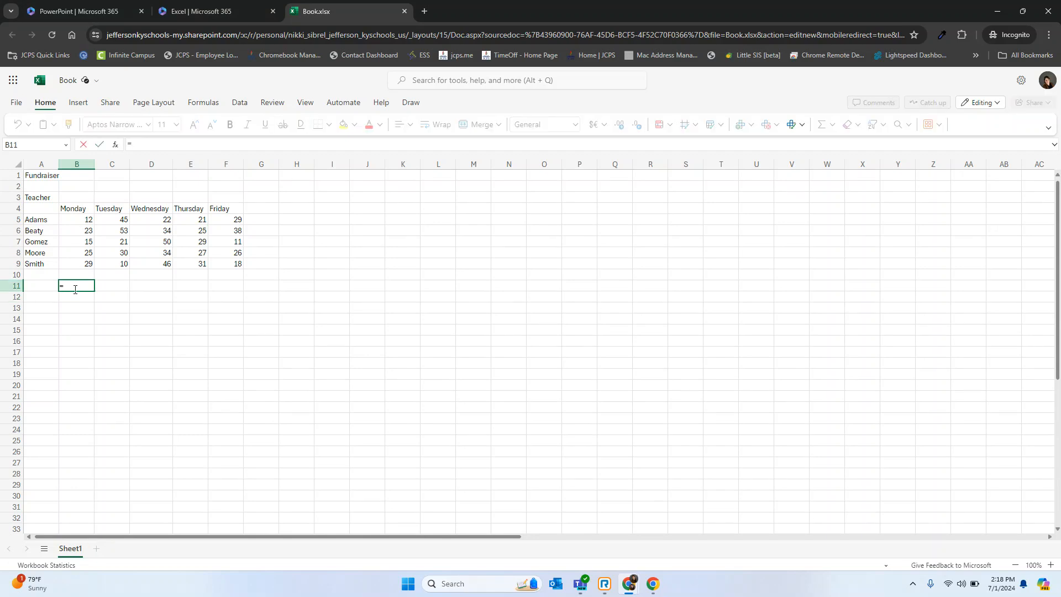
pyautogui.write('sum')
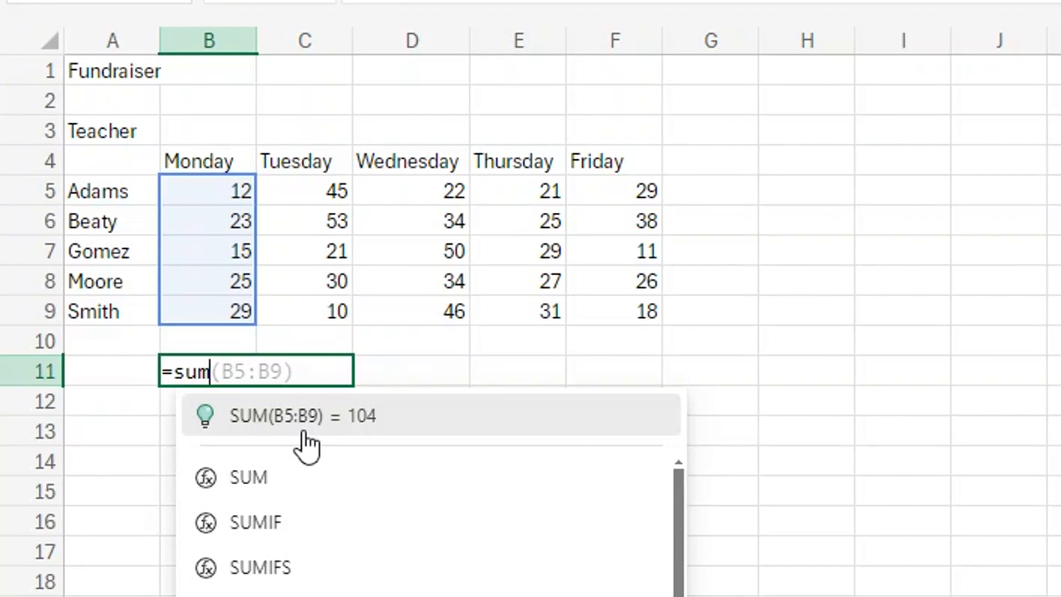
pyautogui.click(304, 432)
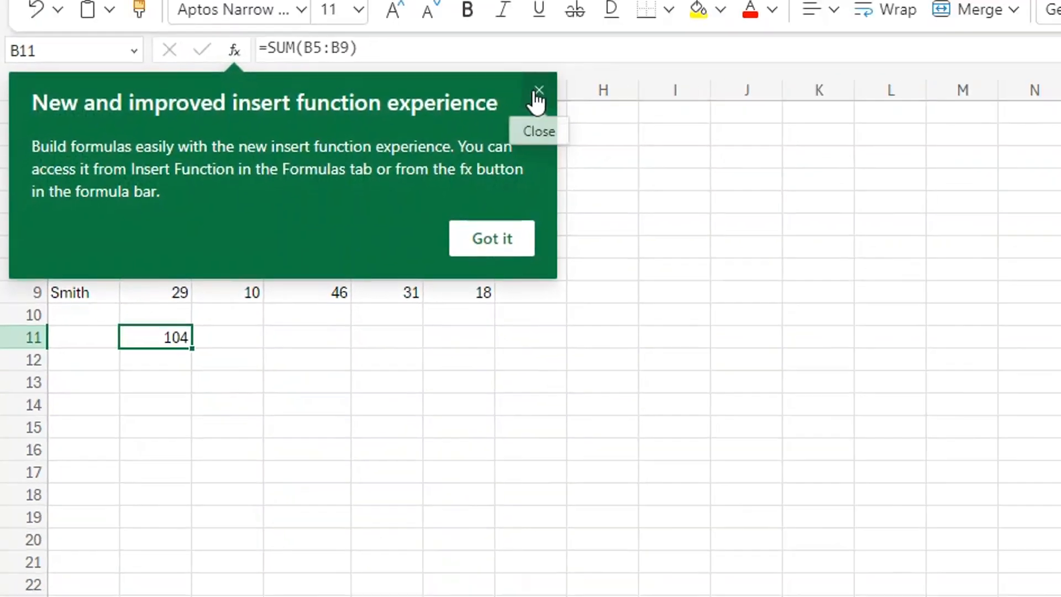
pyautogui.click(536, 96)
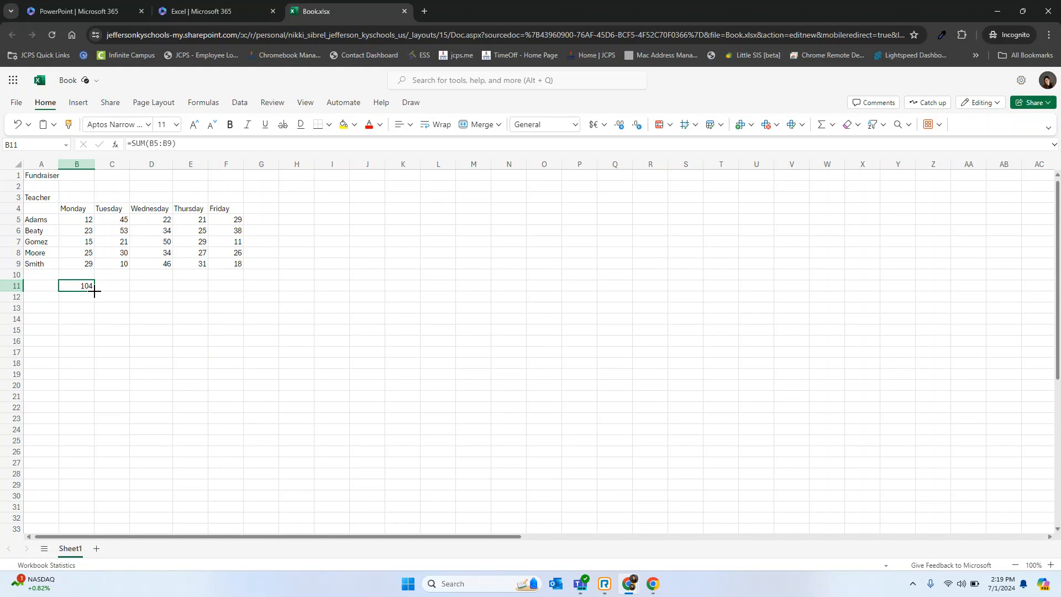
# Copy the B11 sum formula across to F11 and label the row Total in cell A11.
pyautogui.moveTo(94, 291); pyautogui.dragTo(222, 288)
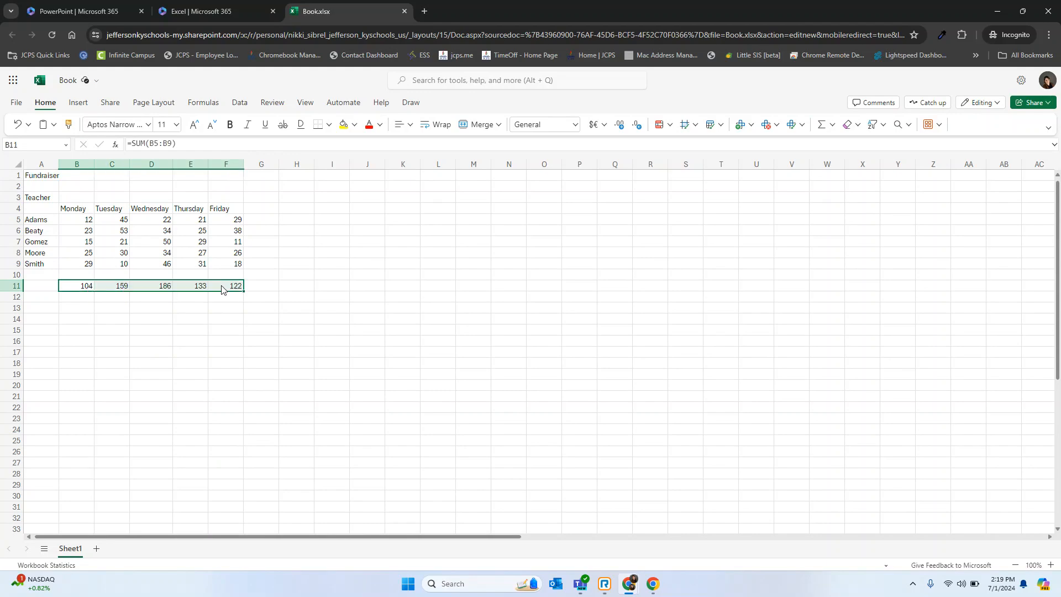
pyautogui.click(221, 325)
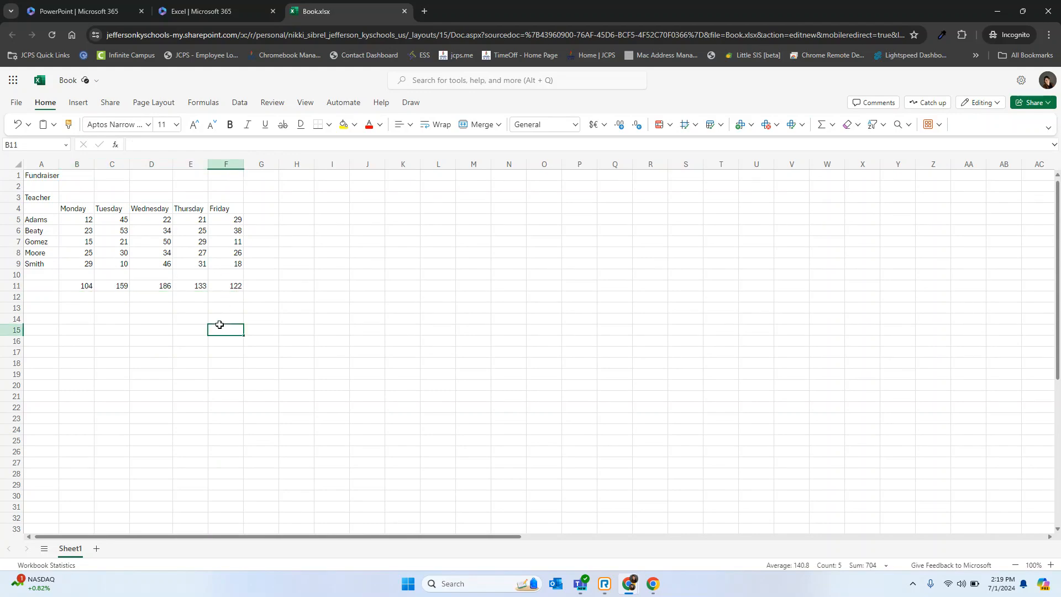
pyautogui.click(50, 288)
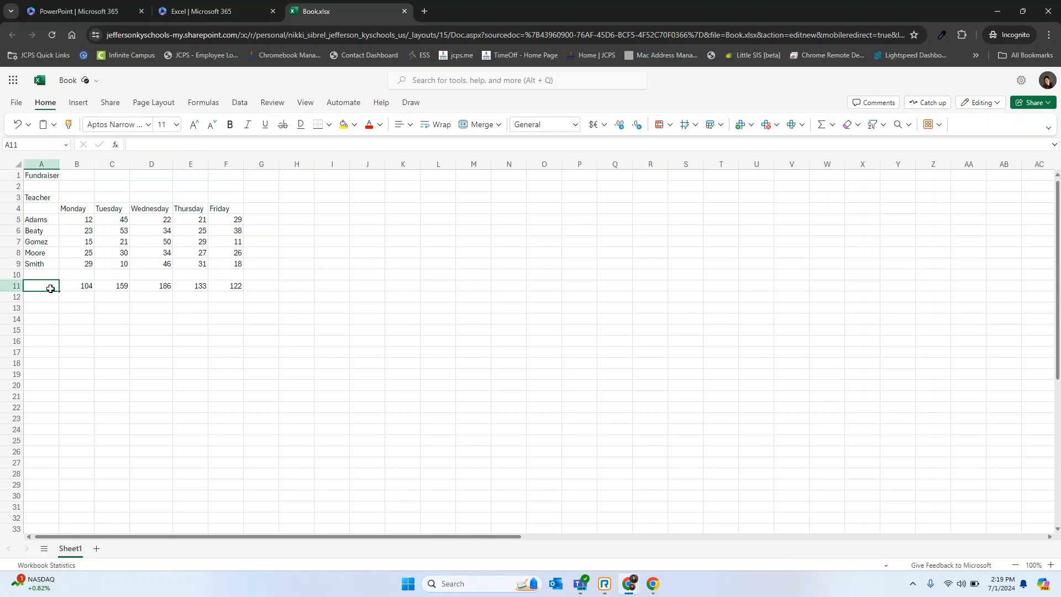
pyautogui.write('Tota')
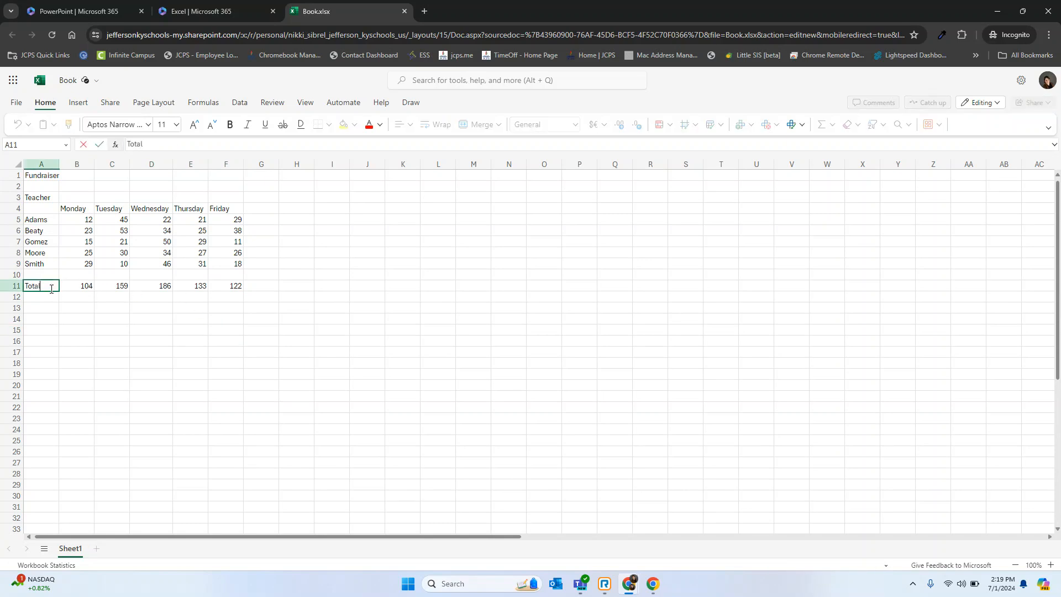
pyautogui.write('l')
# Add a grand total of the daily totals in cell H11 with =SUM(B11:F11).
pyautogui.click(287, 285)
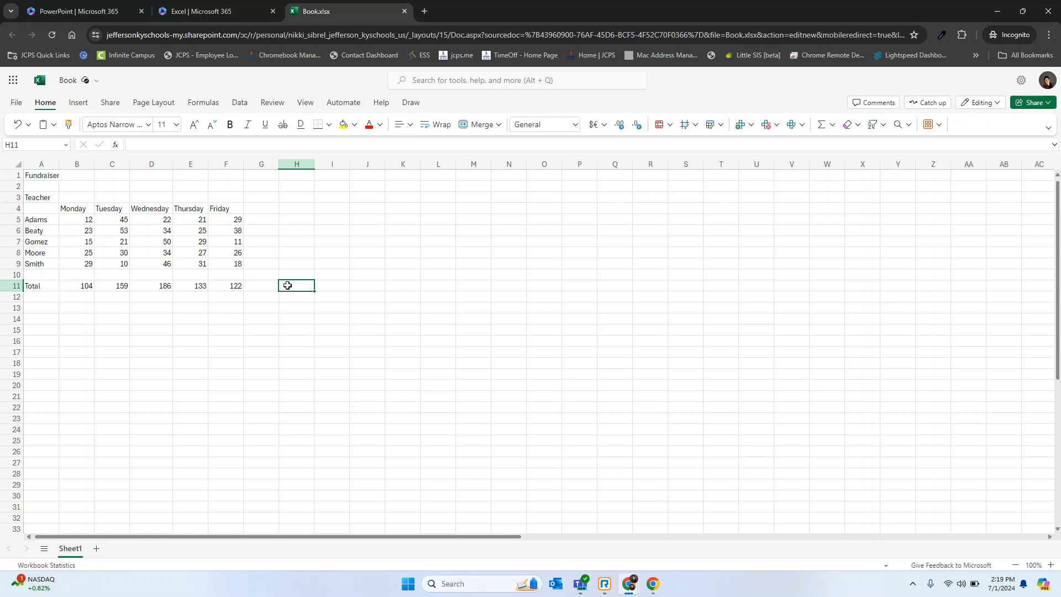
pyautogui.write('=sum')
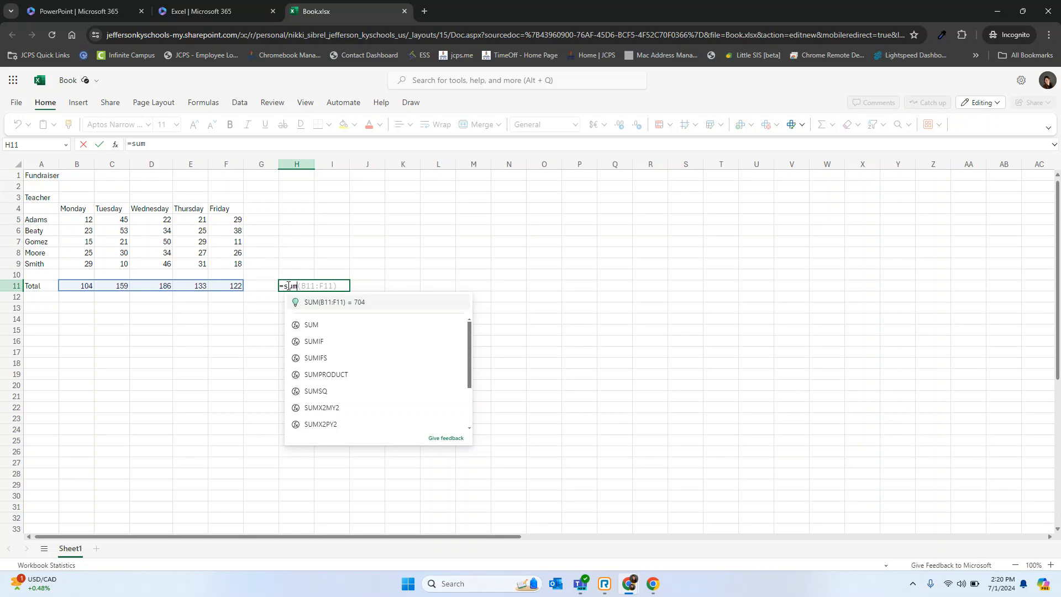
pyautogui.click(362, 304)
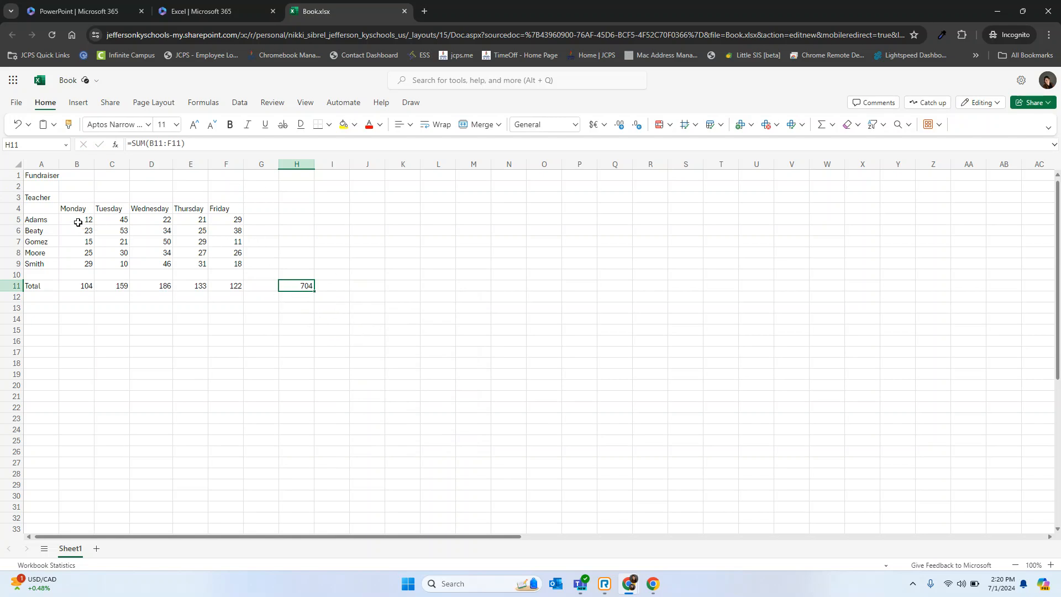
# Format the amounts and totals in B5:H11 as Currency.
pyautogui.moveTo(78, 223); pyautogui.dragTo(304, 283)
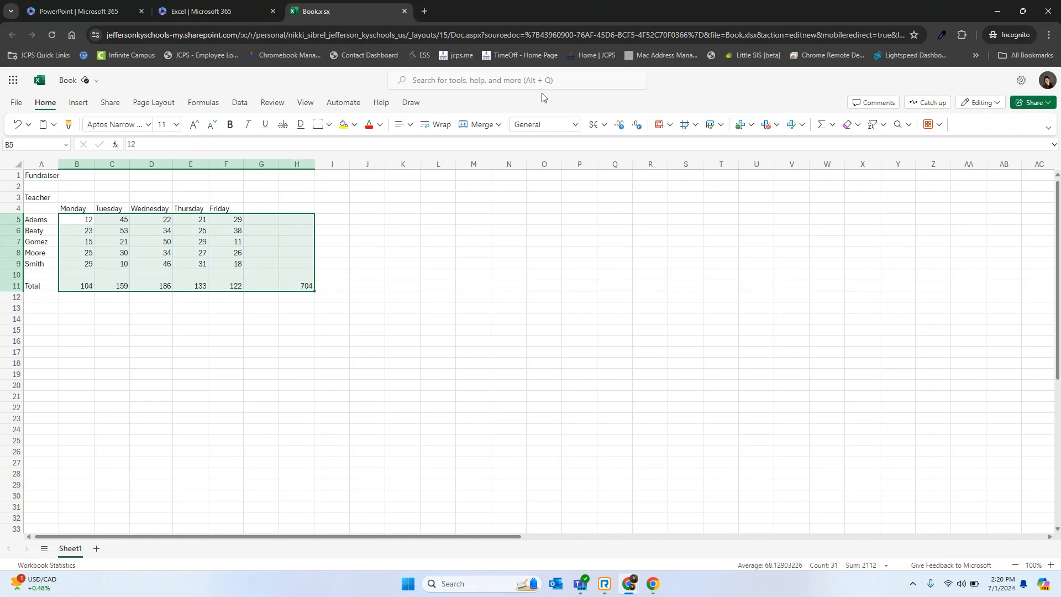
pyautogui.click(576, 125)
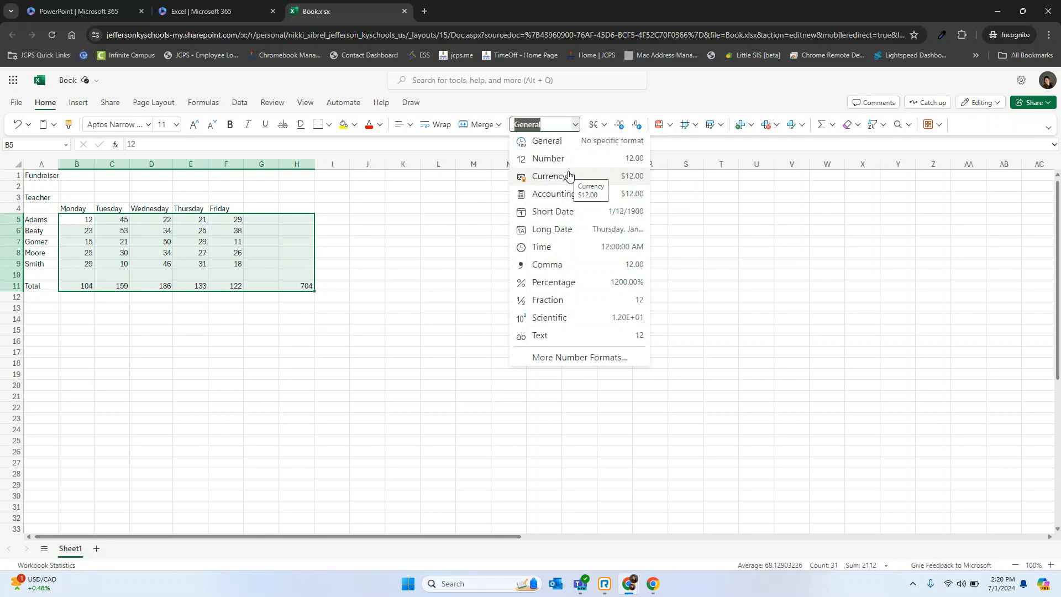
pyautogui.click(570, 176)
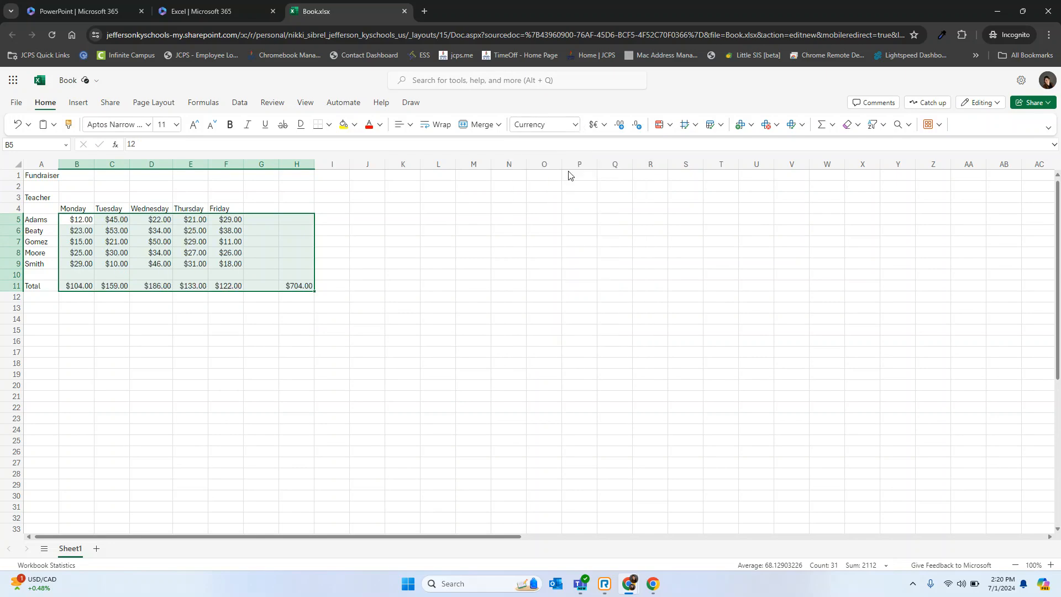
pyautogui.click(226, 352)
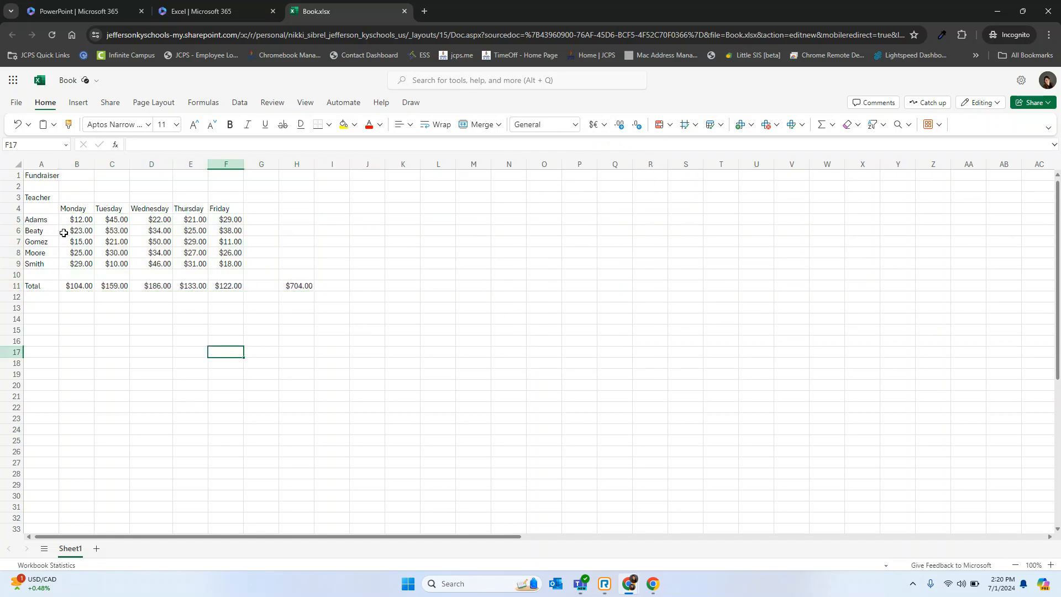
# Set the currency format of the totals in B11:H11 to 0 decimal places.
pyautogui.moveTo(71, 284); pyautogui.dragTo(293, 285)
pyautogui.hotkey('ctrl', '1')
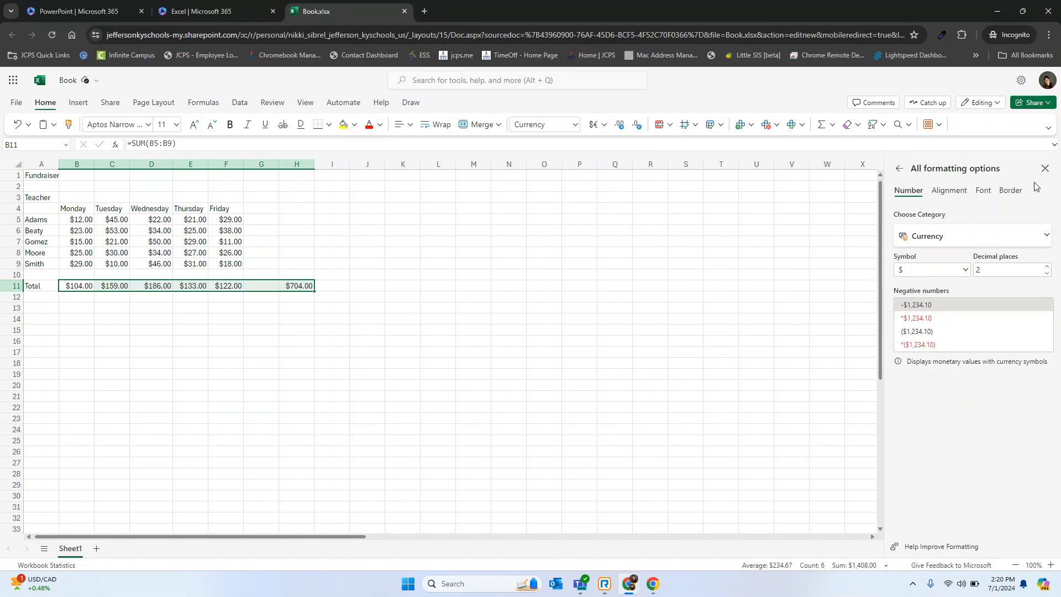
pyautogui.click(1044, 167)
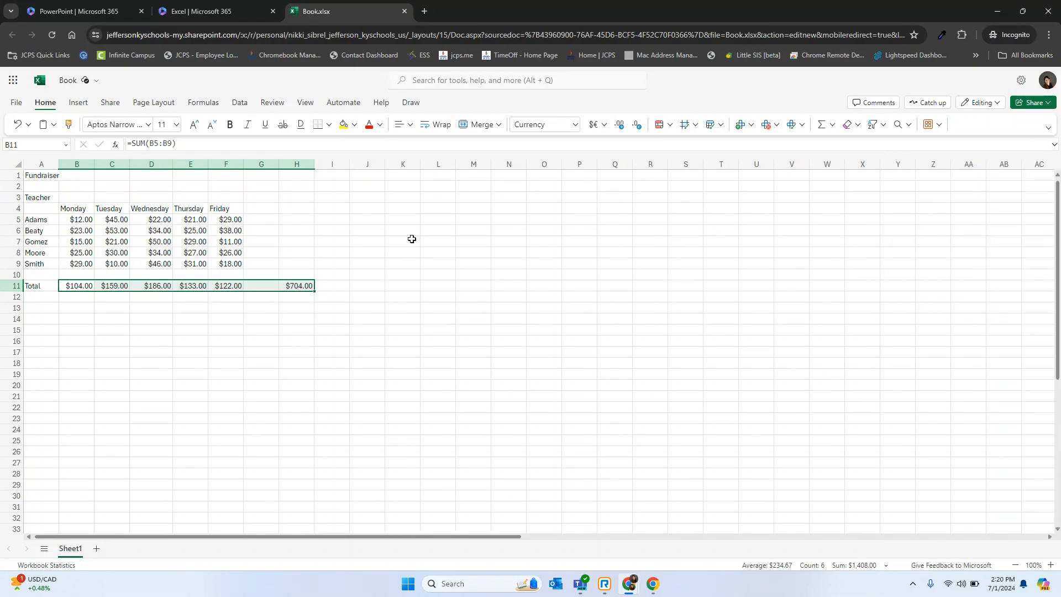
pyautogui.click(574, 125)
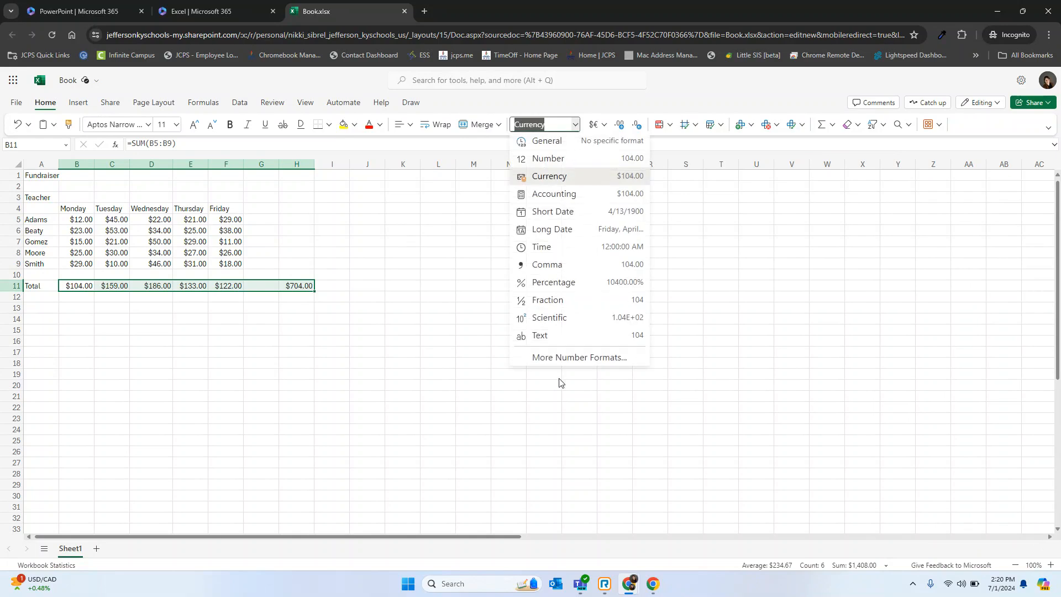
pyautogui.click(573, 360)
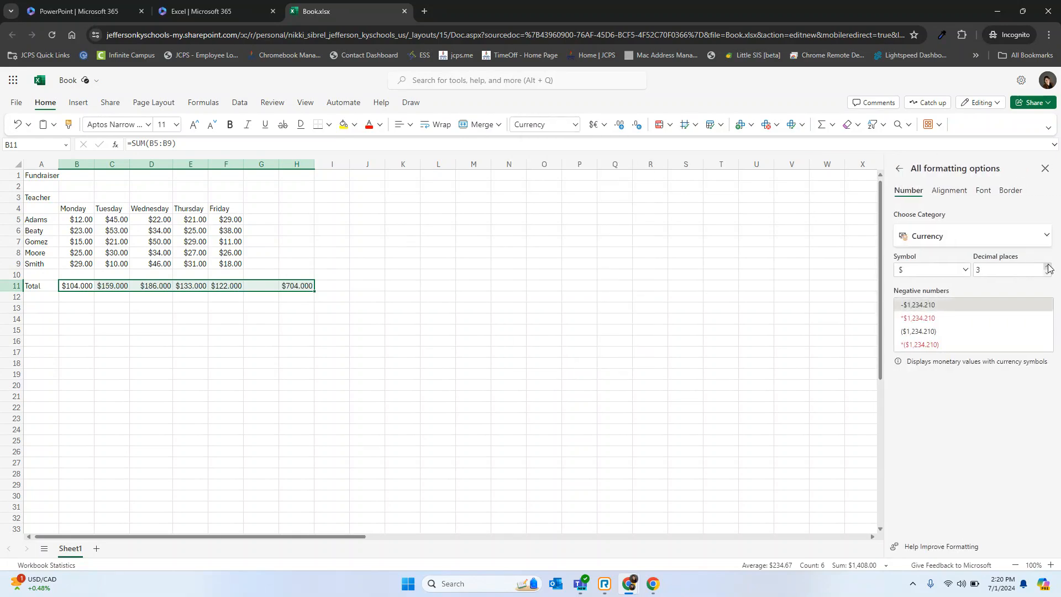
pyautogui.click(1048, 273)
pyautogui.click(1048, 273)
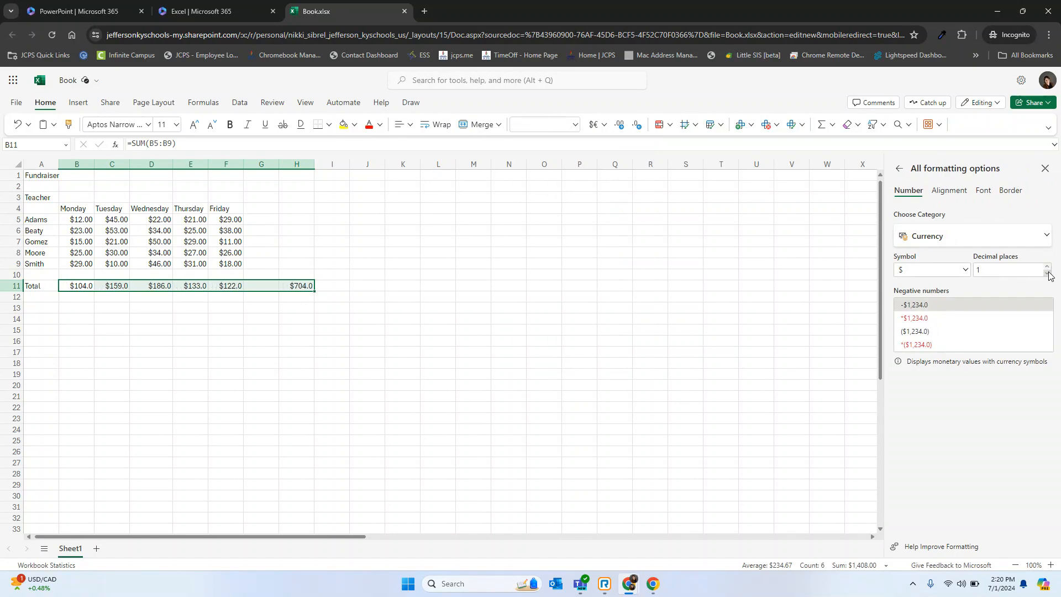
pyautogui.click(1047, 273)
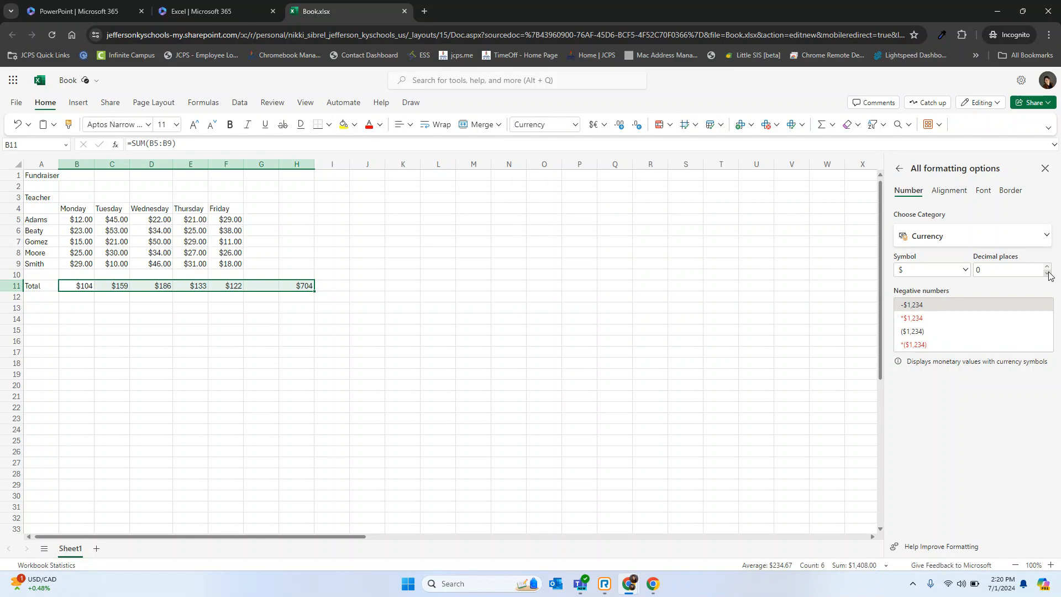
pyautogui.click(633, 288)
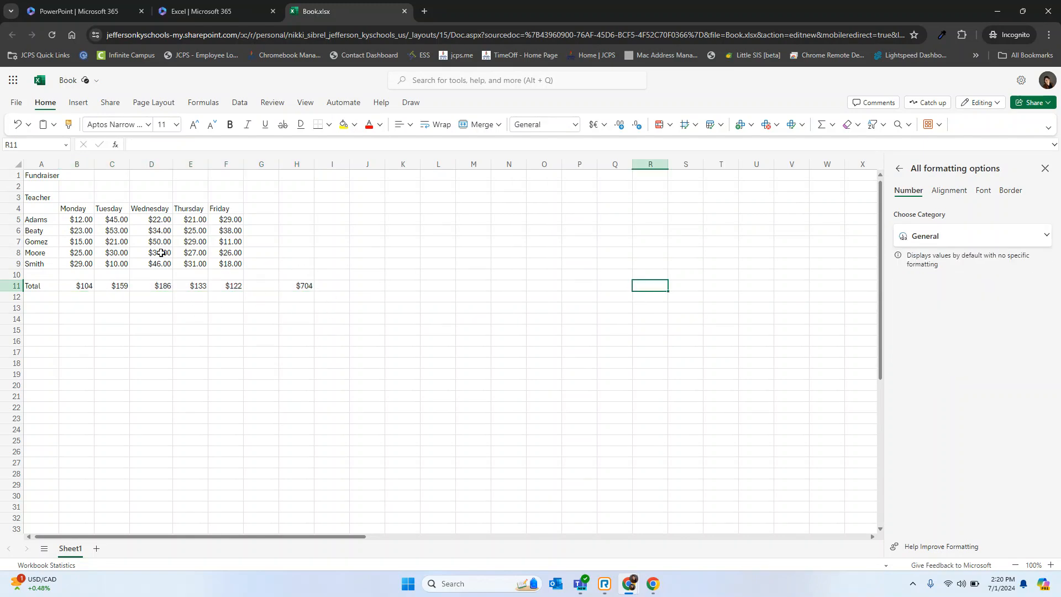
# Center the daily fundraiser amounts in the table and insert a blank row above row 10.
pyautogui.moveTo(78, 220); pyautogui.dragTo(190, 231)
pyautogui.click(9, 275)
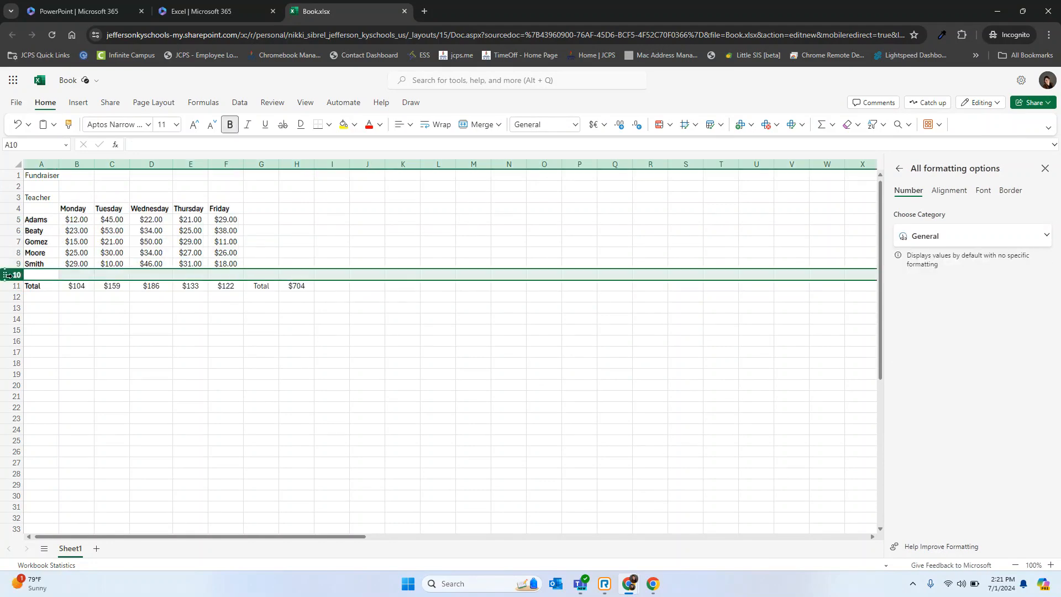
pyautogui.rightClick(10, 276)
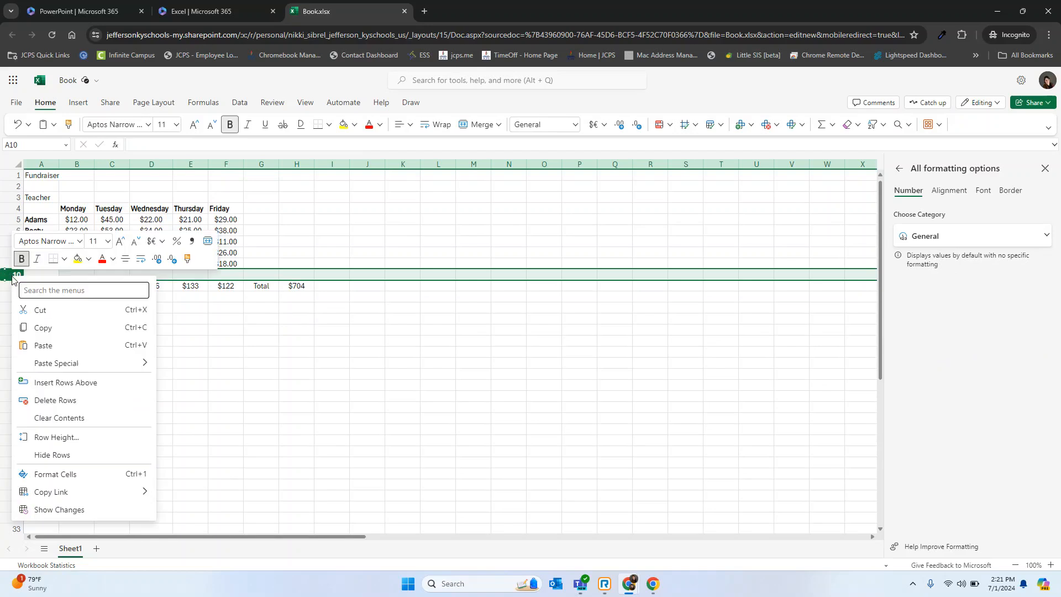
pyautogui.click(70, 383)
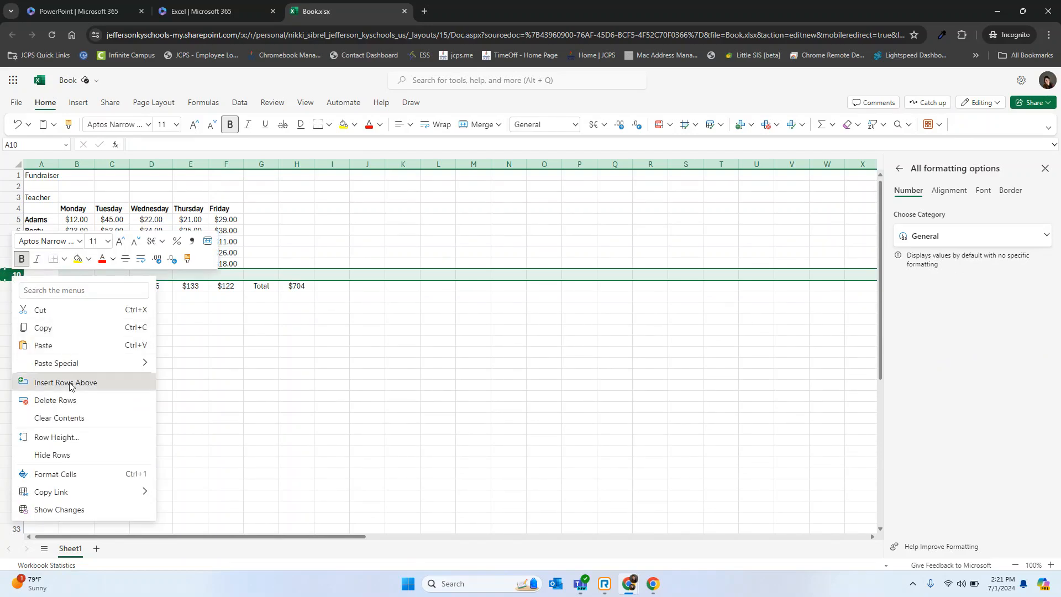
# Add an Average heading in H4, enter =AVERAGE(B5:F5) in H5 and fill the formula down to H9.
pyautogui.click(290, 206)
pyautogui.write('Average')
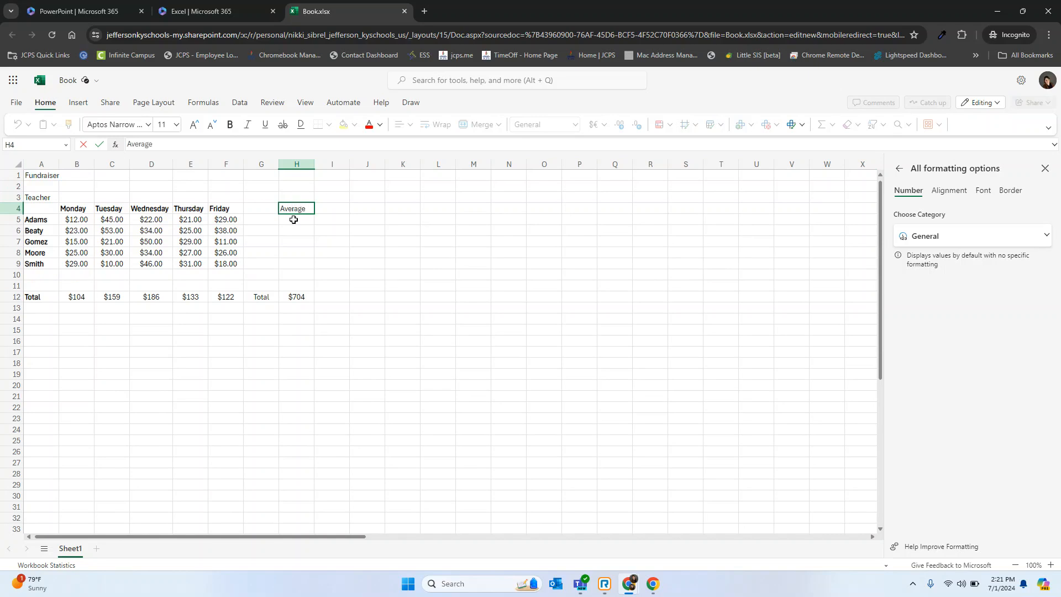
pyautogui.click(296, 220)
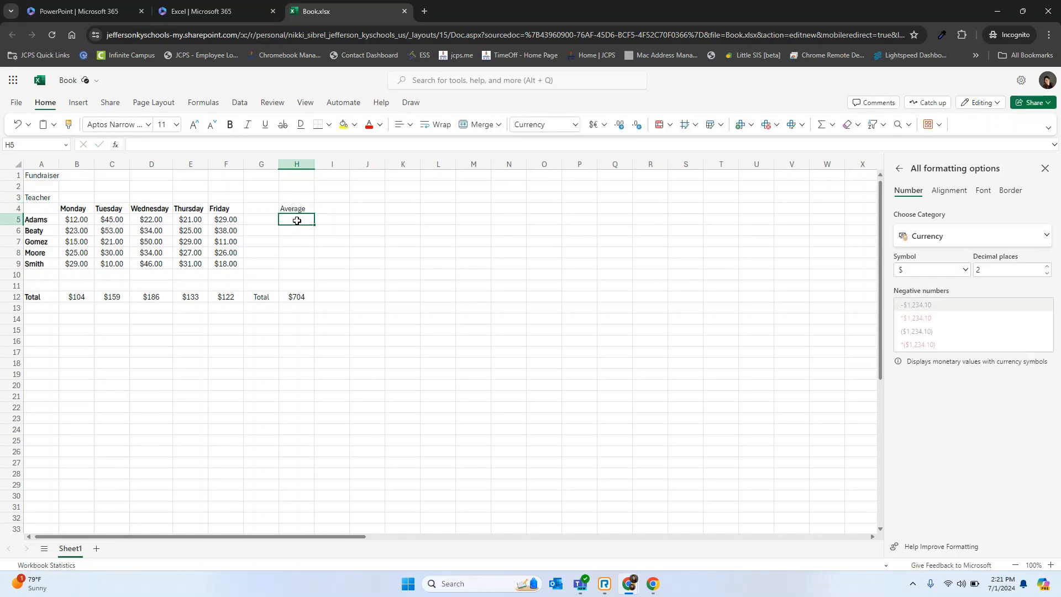
pyautogui.write('=av')
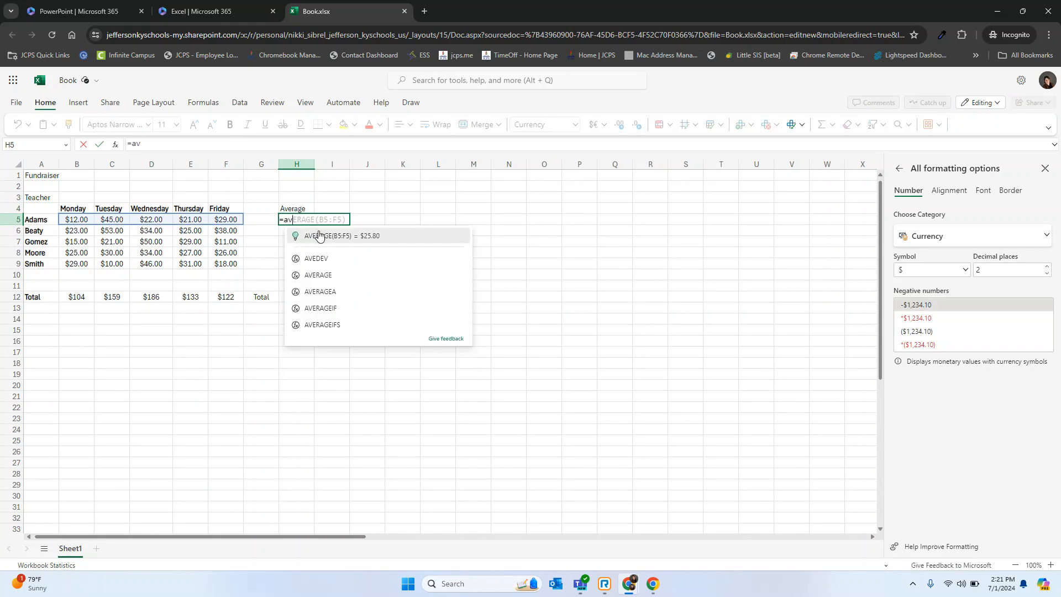
pyautogui.click(319, 235)
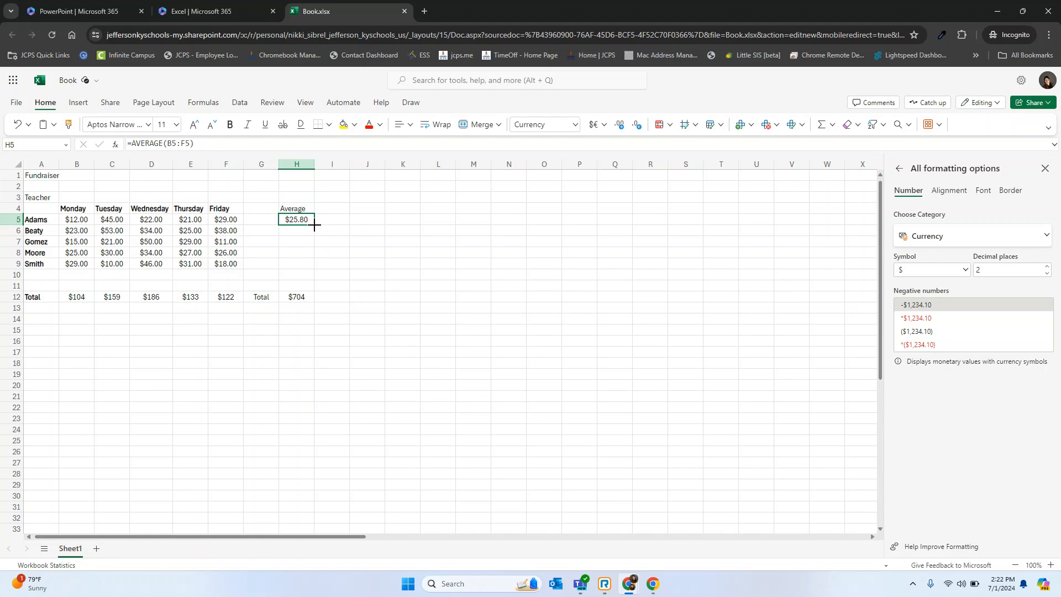
pyautogui.moveTo(314, 224); pyautogui.dragTo(308, 266)
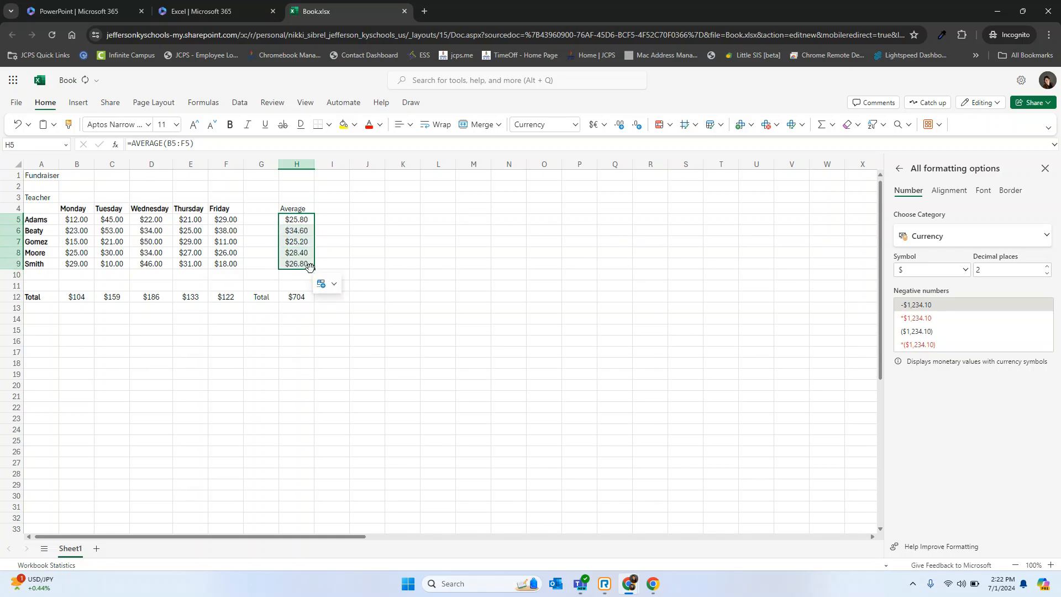
pyautogui.click(423, 261)
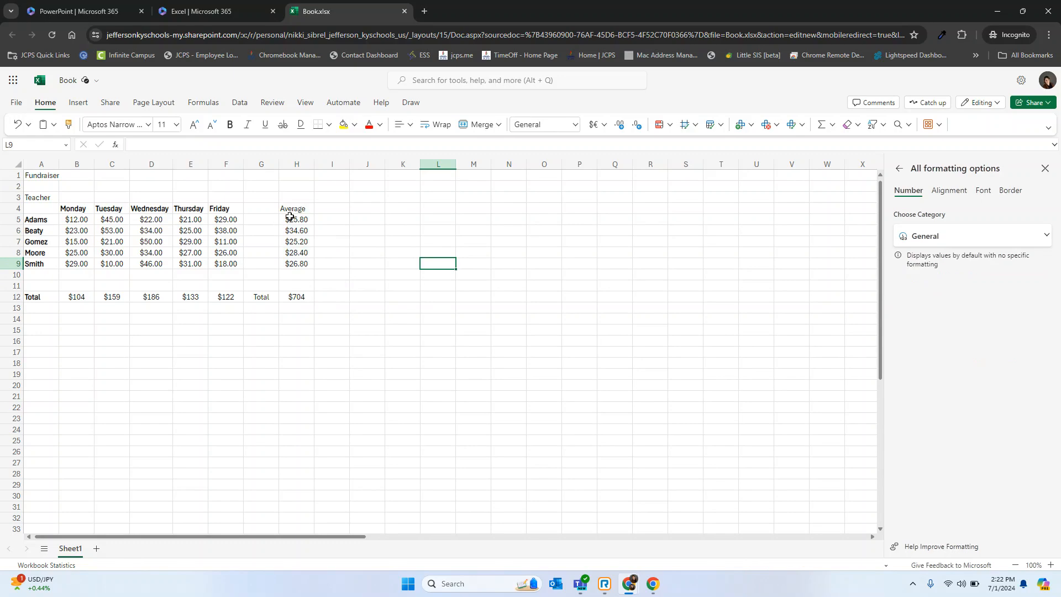
# Bold and horizontally center the weekday and Average headings in B4:H4.
pyautogui.moveTo(291, 209); pyautogui.dragTo(71, 209)
pyautogui.click(409, 125)
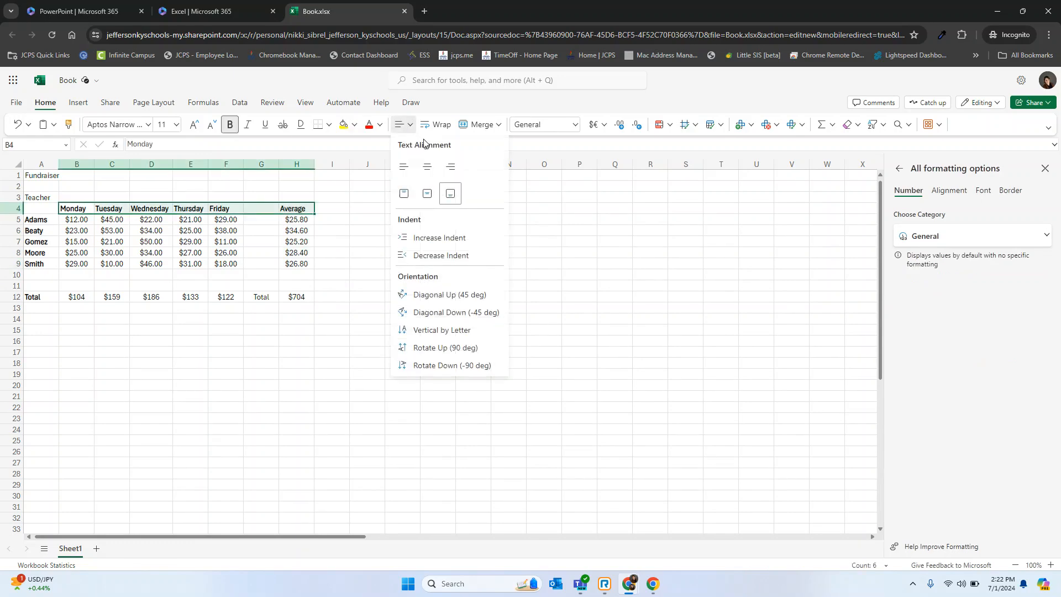
pyautogui.click(427, 166)
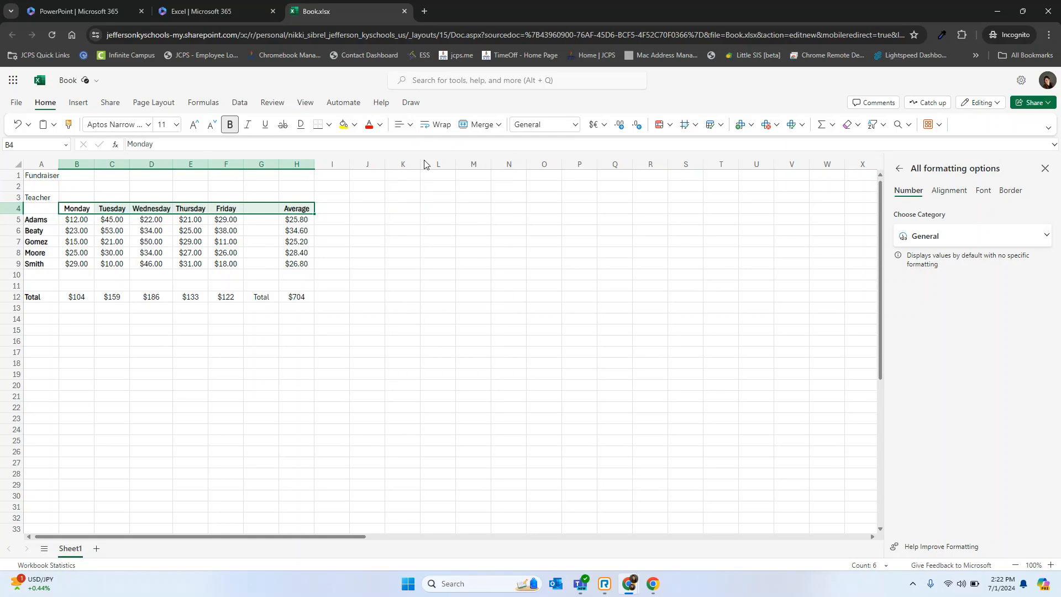
pyautogui.click(365, 221)
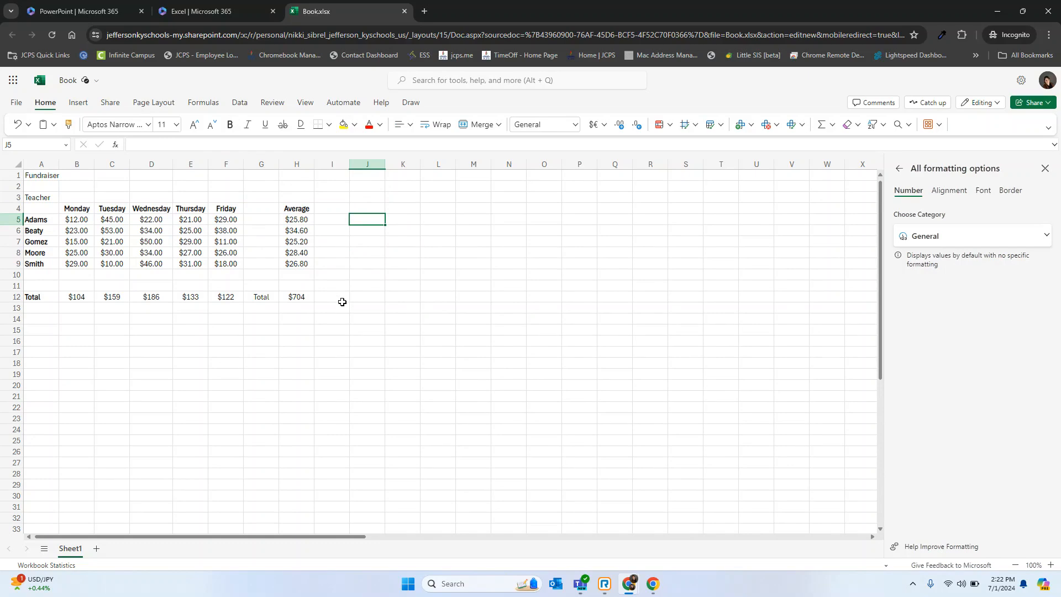
# Run Analyze Data on A4:F9 and insert the suggested "Multiple values by 'Field1'" column chart.
pyautogui.click(45, 196)
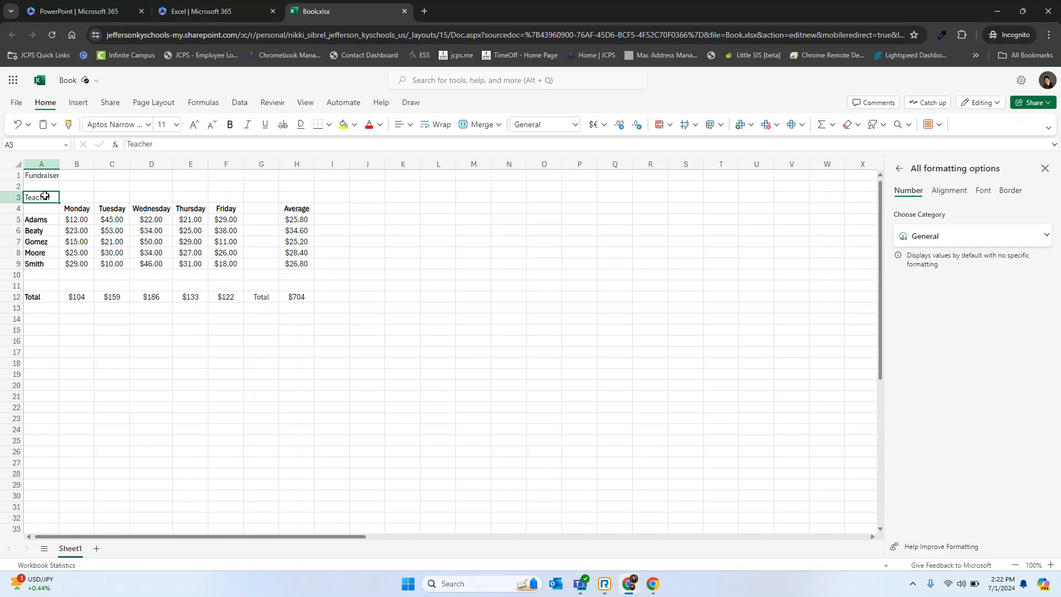
pyautogui.click(42, 208)
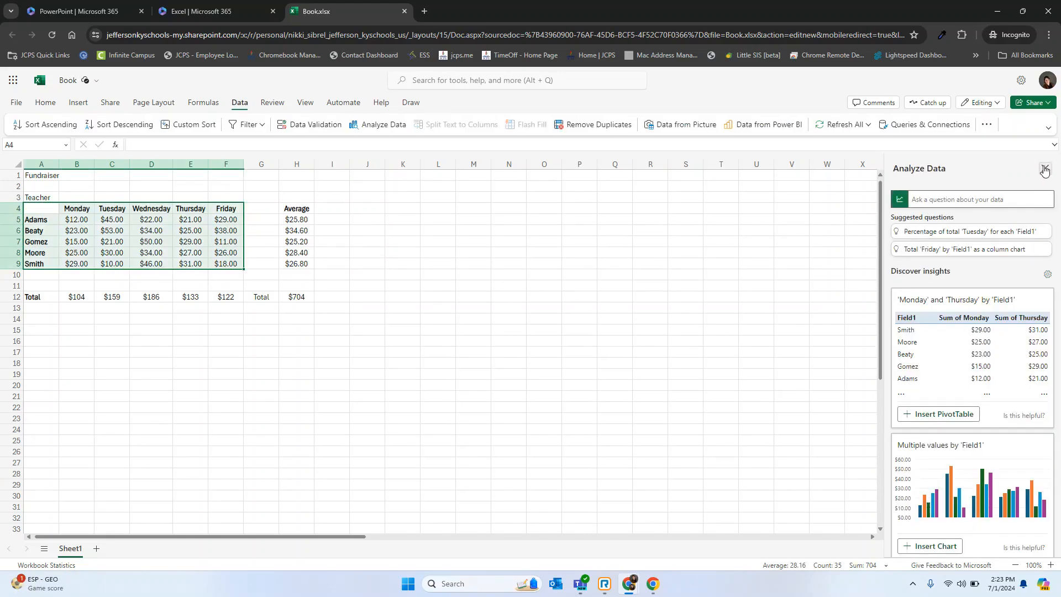
pyautogui.click(1045, 168)
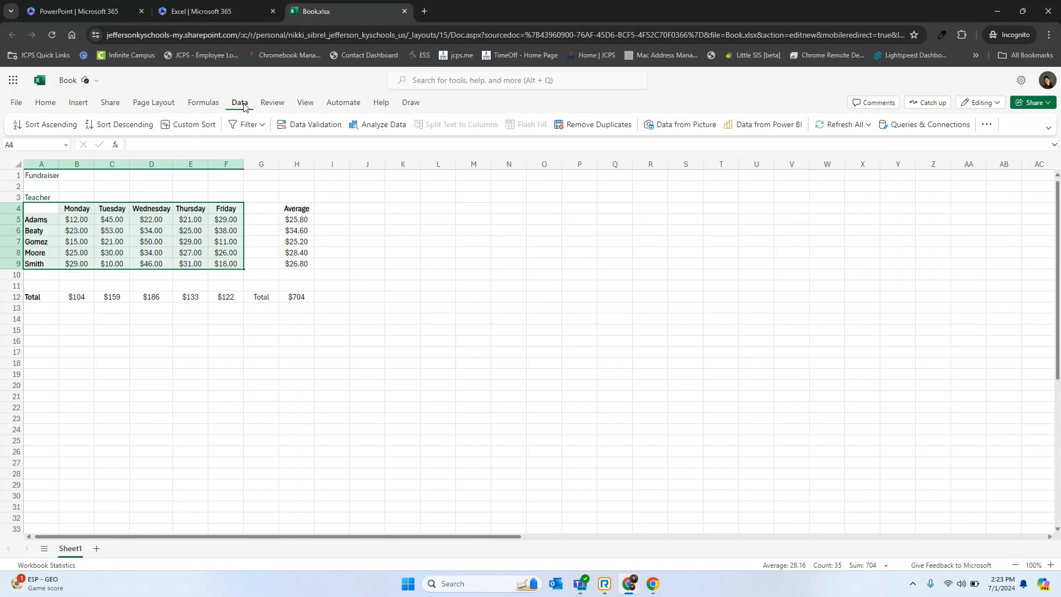
pyautogui.click(383, 127)
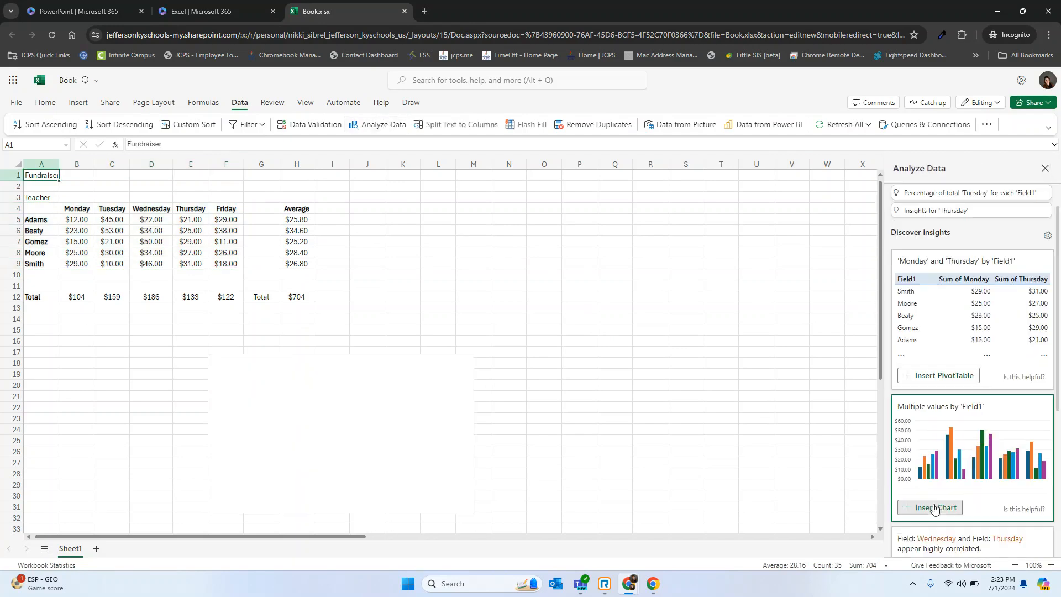
pyautogui.click(930, 507)
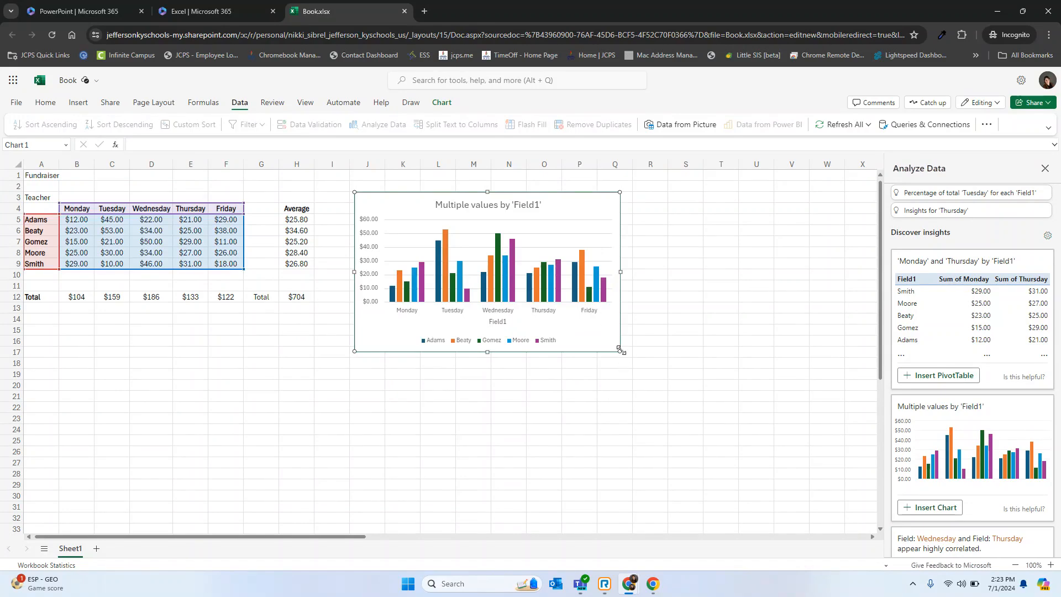
# Enlarge the column chart beside the table to end near column U, row 23, and title it Fundraiser.
pyautogui.moveTo(620, 351); pyautogui.dragTo(777, 421)
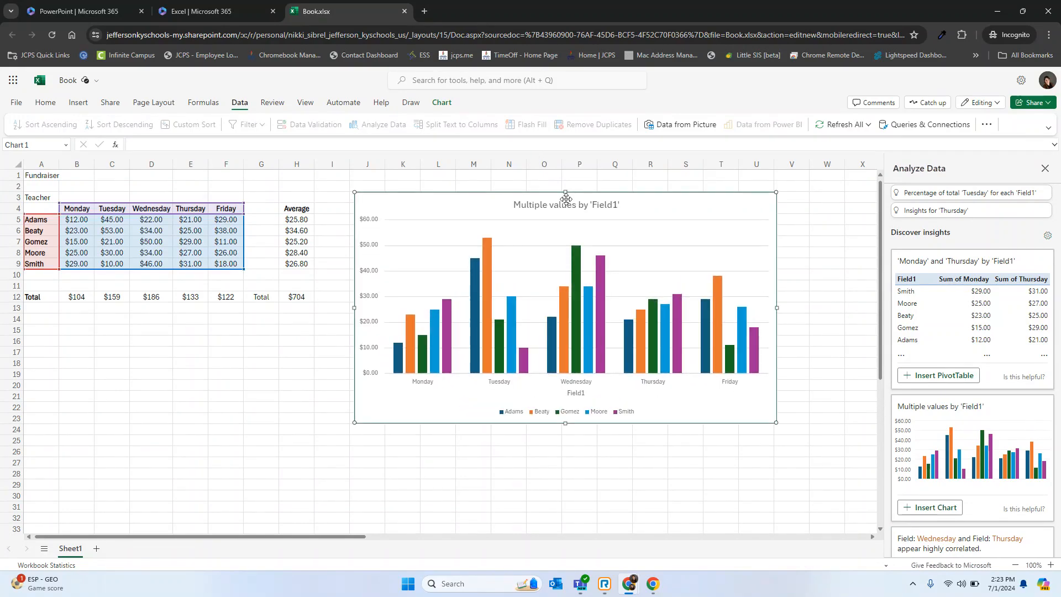
pyautogui.doubleClick(566, 204)
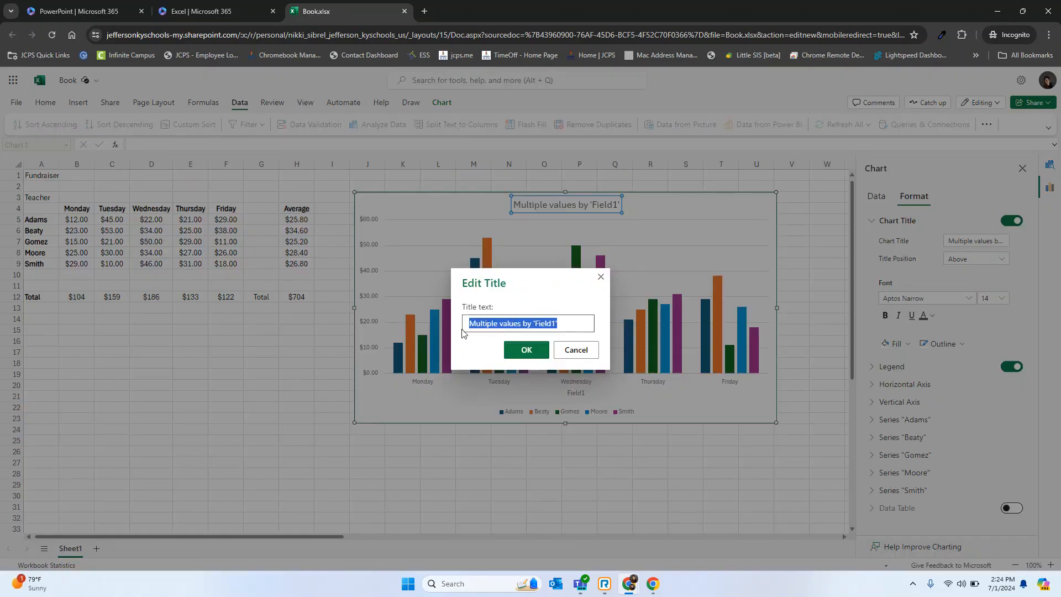
pyautogui.write('Fundraiser')
pyautogui.press('Return')
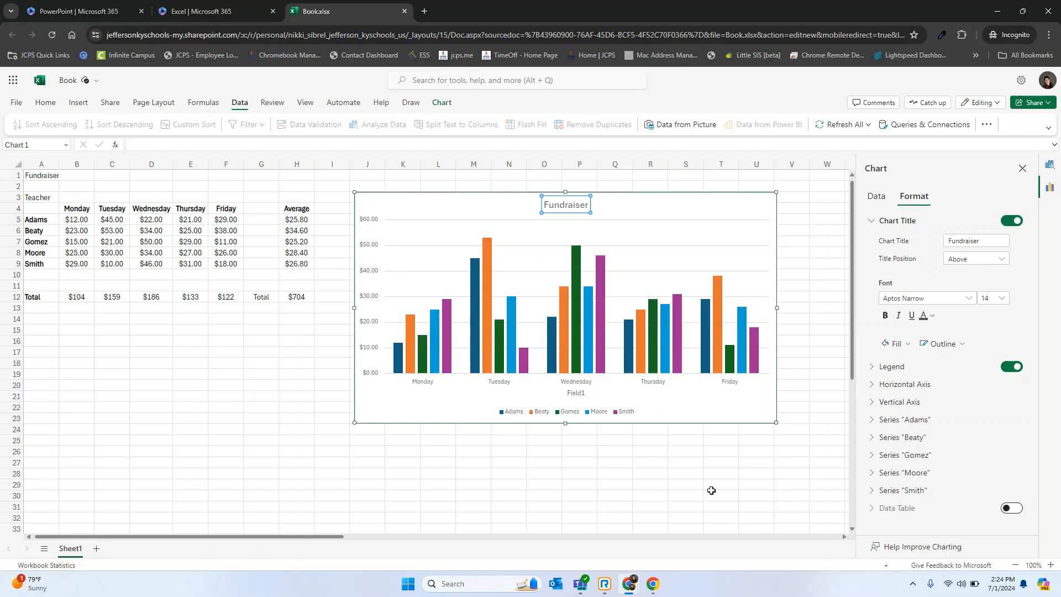
pyautogui.click(1022, 169)
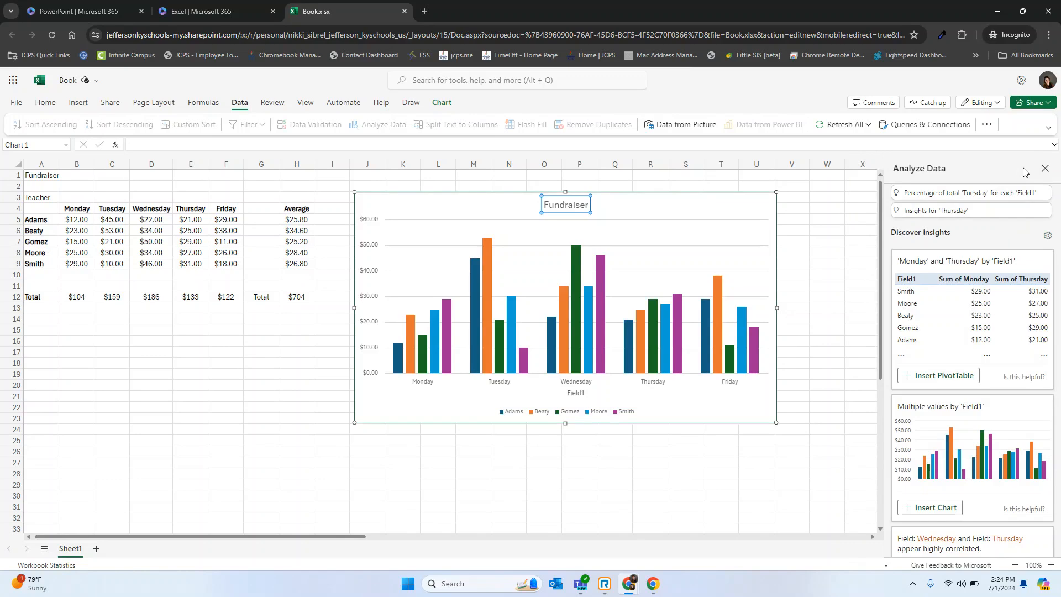
pyautogui.click(1044, 168)
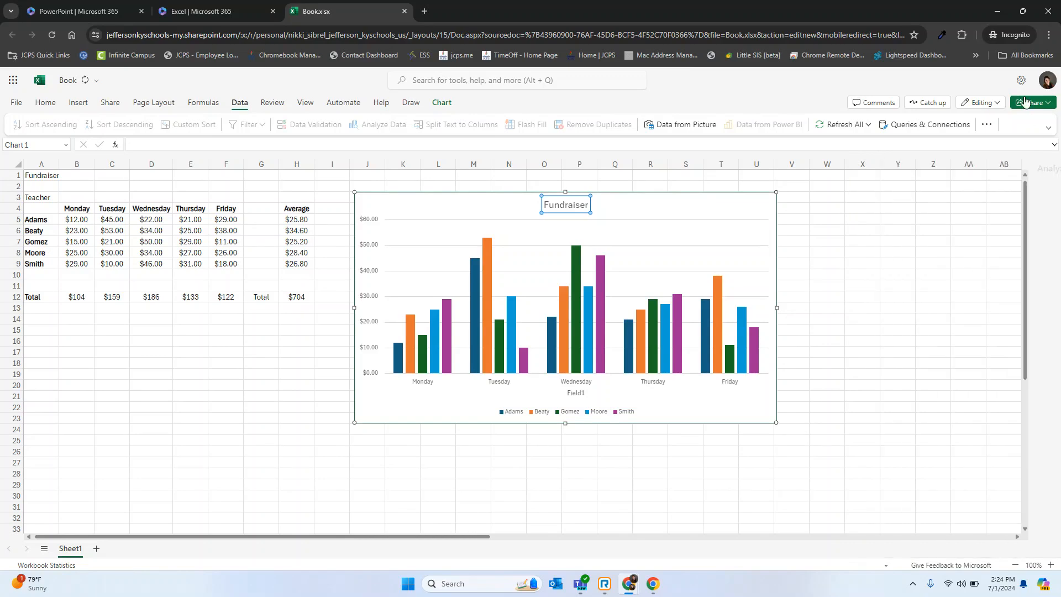
# Open the workbook's file name for editing.
pyautogui.click(1027, 104)
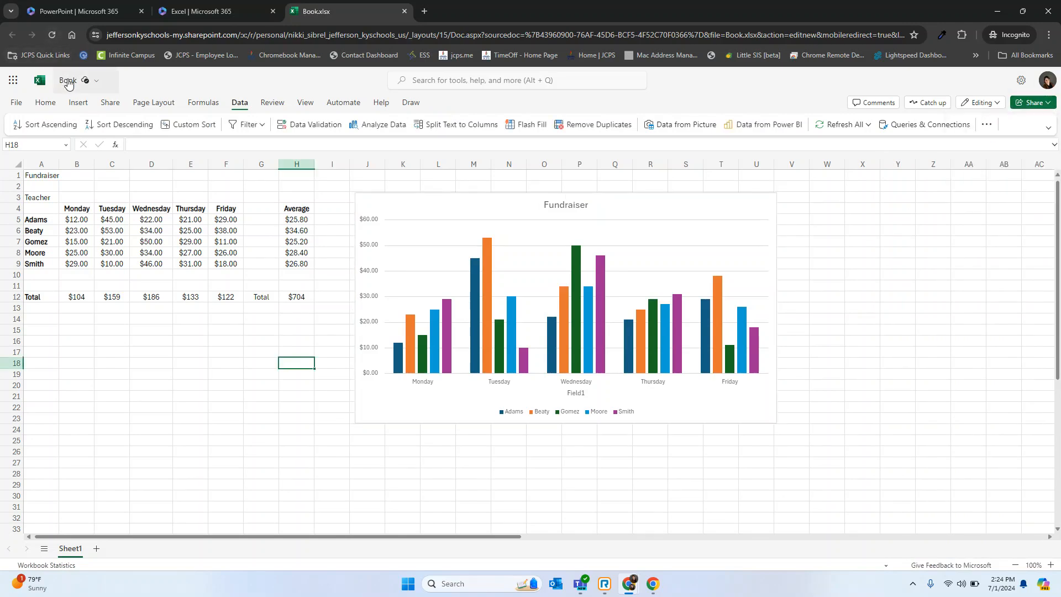
pyautogui.click(68, 84)
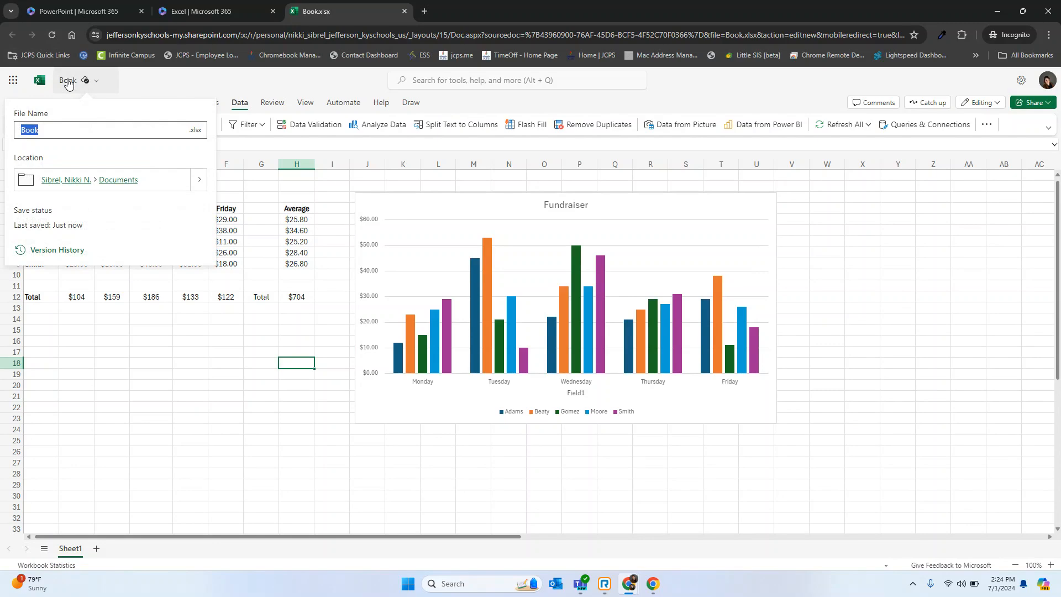